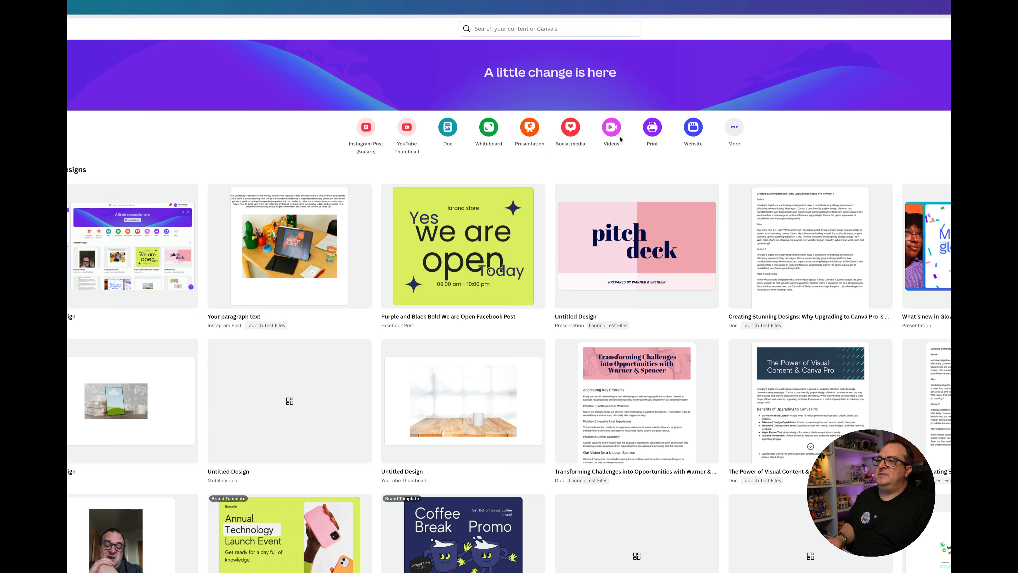
Step: Look at the template suggestions offered in the home page search and the options for creating a design
{"action": "left_click", "coordinate": [513, 28]}
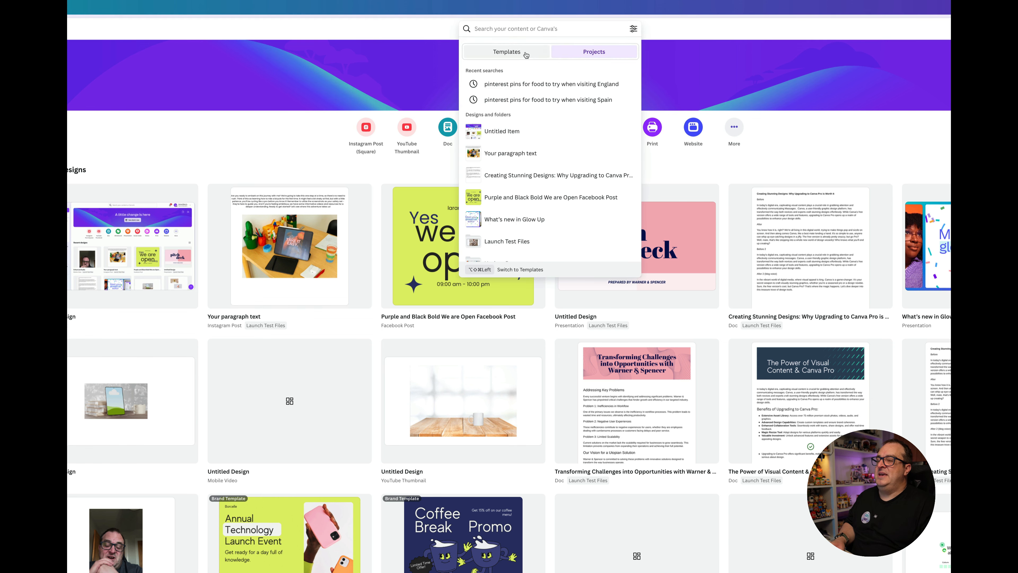
{"action": "left_click", "coordinate": [526, 55]}
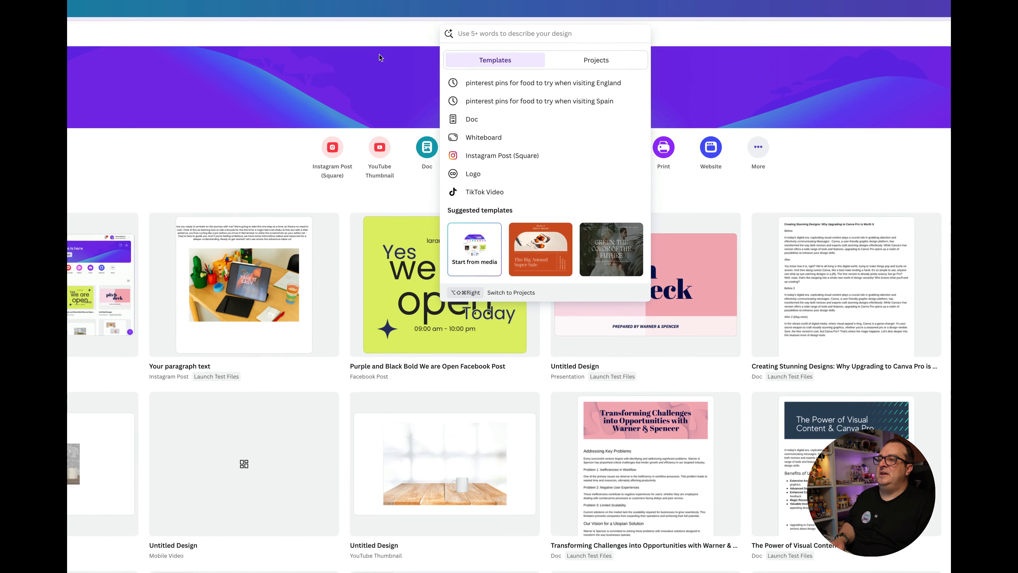
{"action": "key", "text": "Escape"}
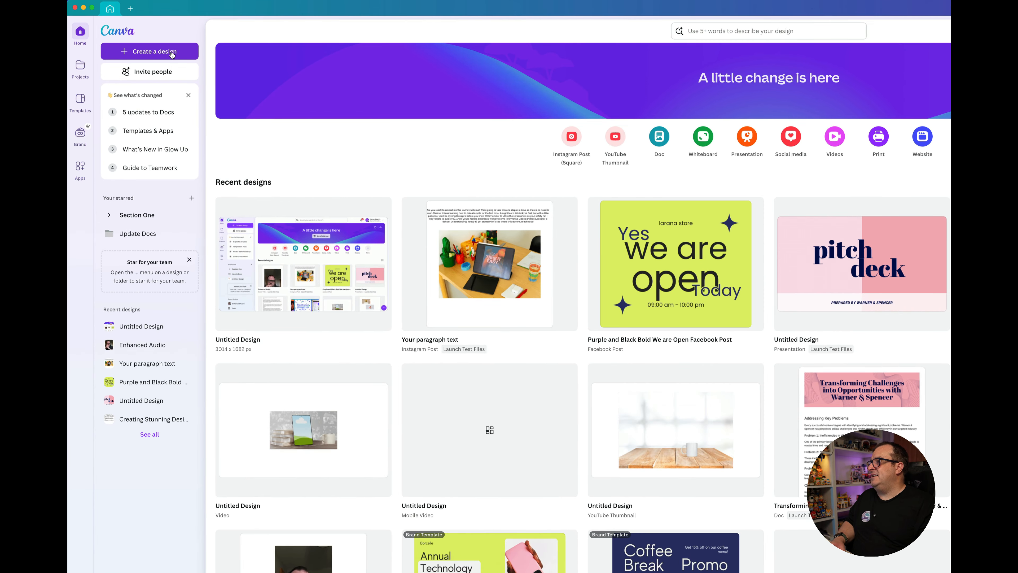
{"action": "left_click", "coordinate": [171, 54]}
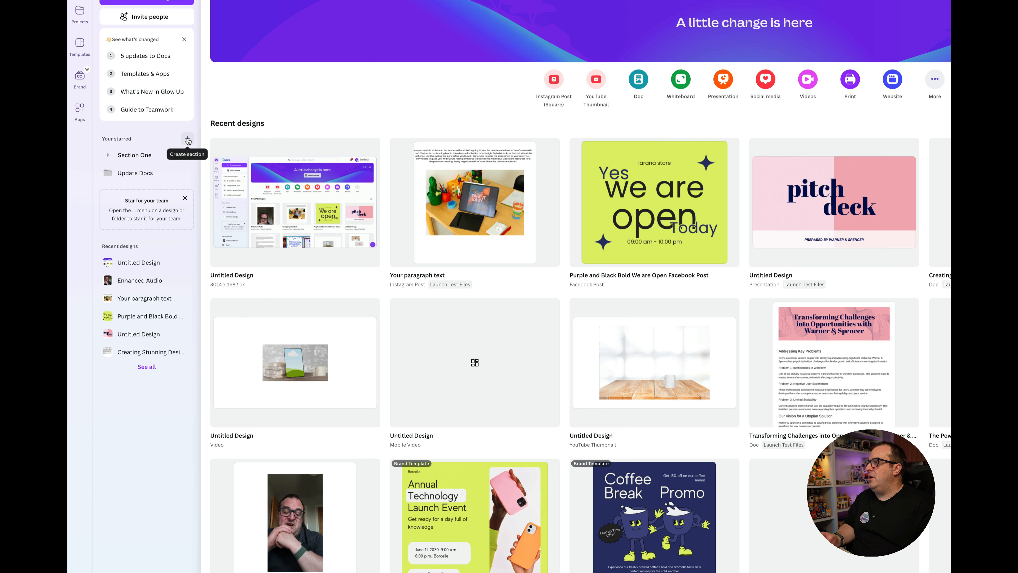
Step: Create a new section named "Section 1" in the starred list
{"action": "left_click", "coordinate": [188, 140]}
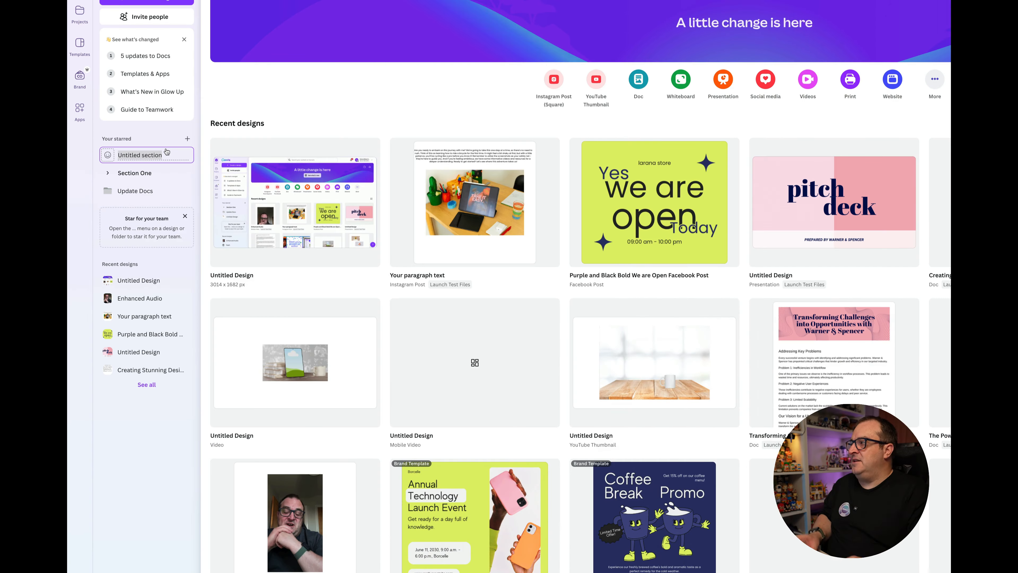
{"action": "type", "text": "Section"}
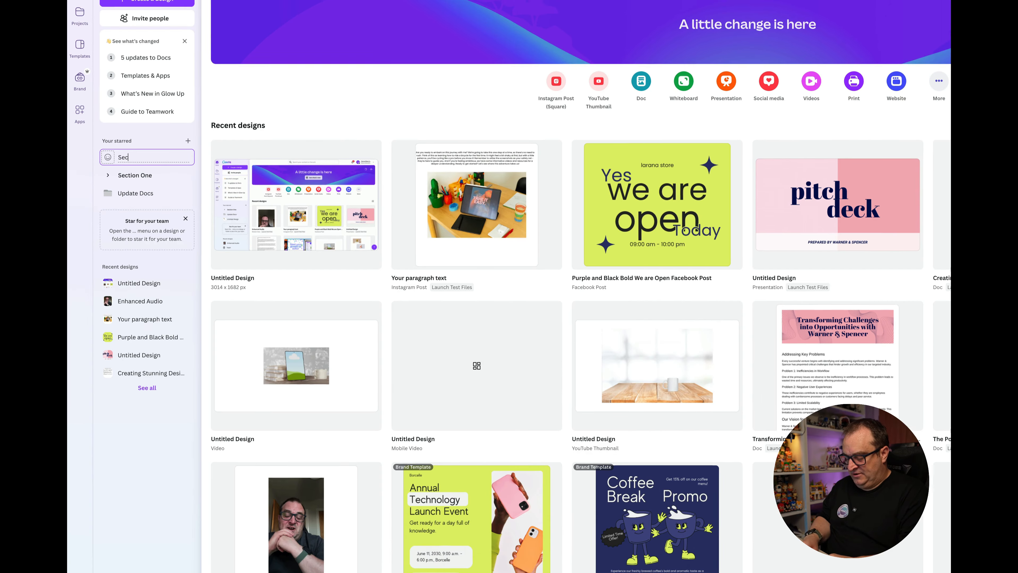
{"action": "type", "text": " 1"}
{"action": "key", "text": "Return"}
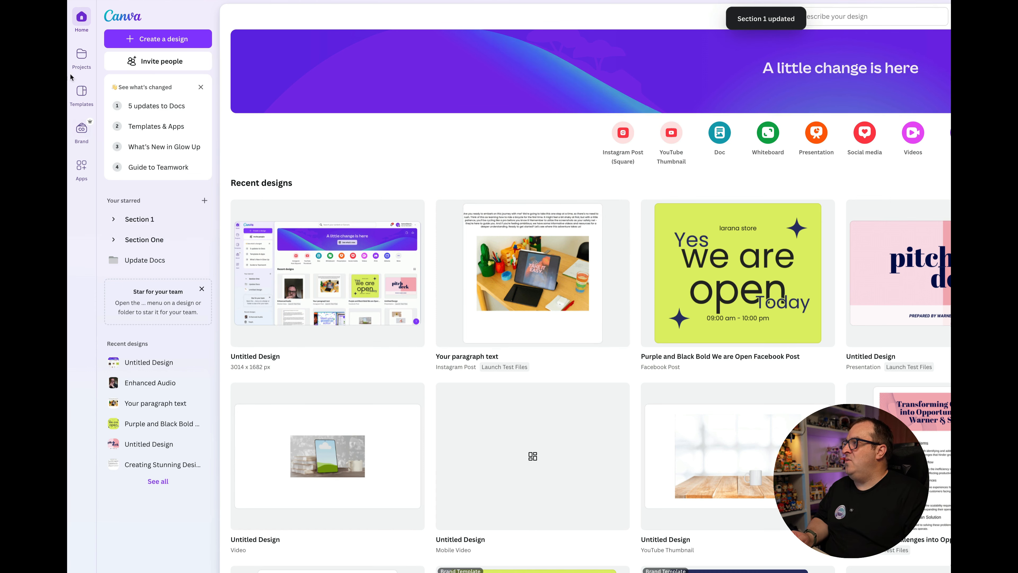
Step: Add the "Purple and Black Bold We are Open Facebook Post" design and the Launch Test Files folder from Projects to starred Section 1
{"action": "left_click", "coordinate": [80, 63]}
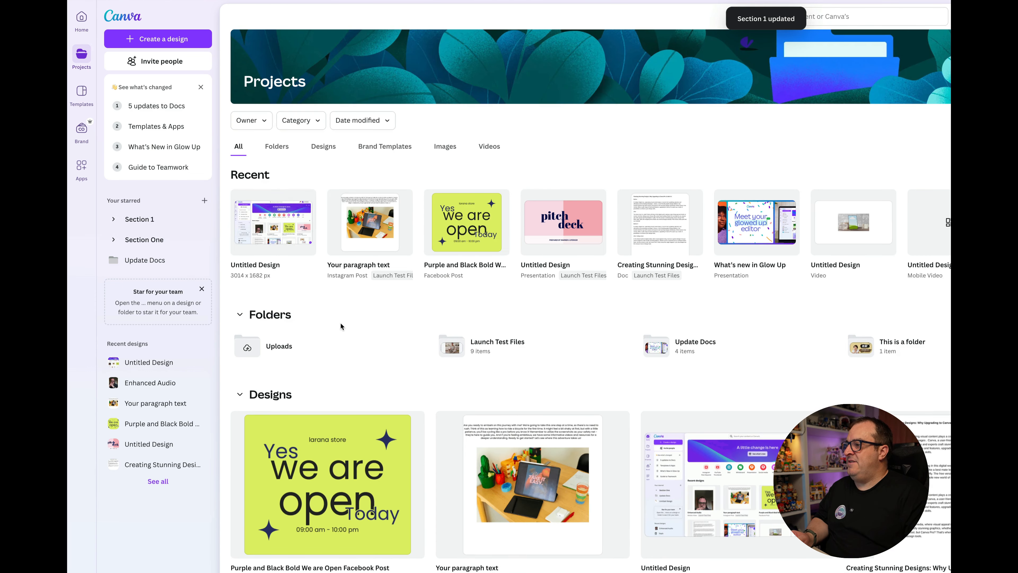
{"action": "left_click", "coordinate": [322, 147]}
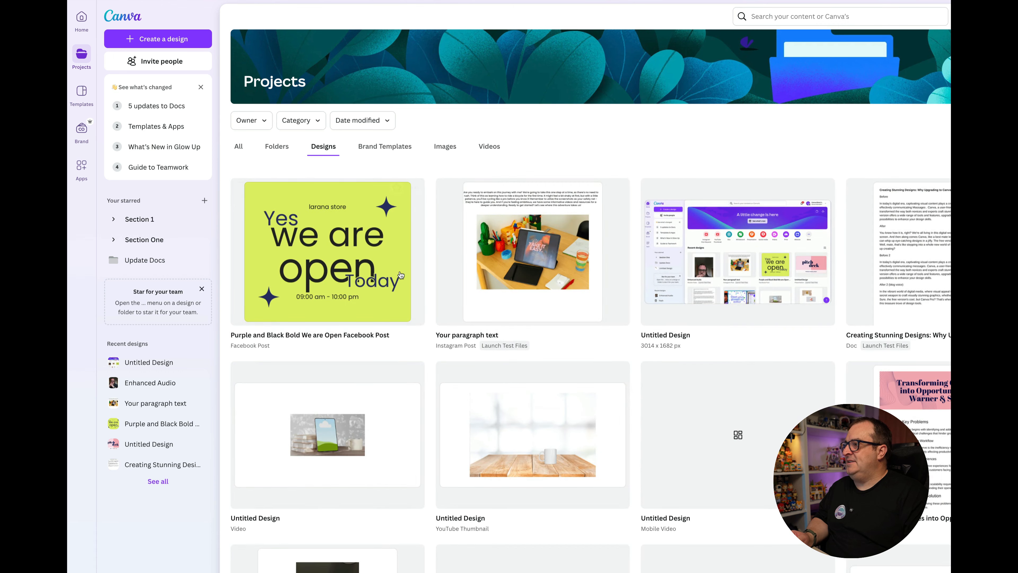
{"action": "left_click_drag", "start_coordinate": [364, 252], "coordinate": [156, 220]}
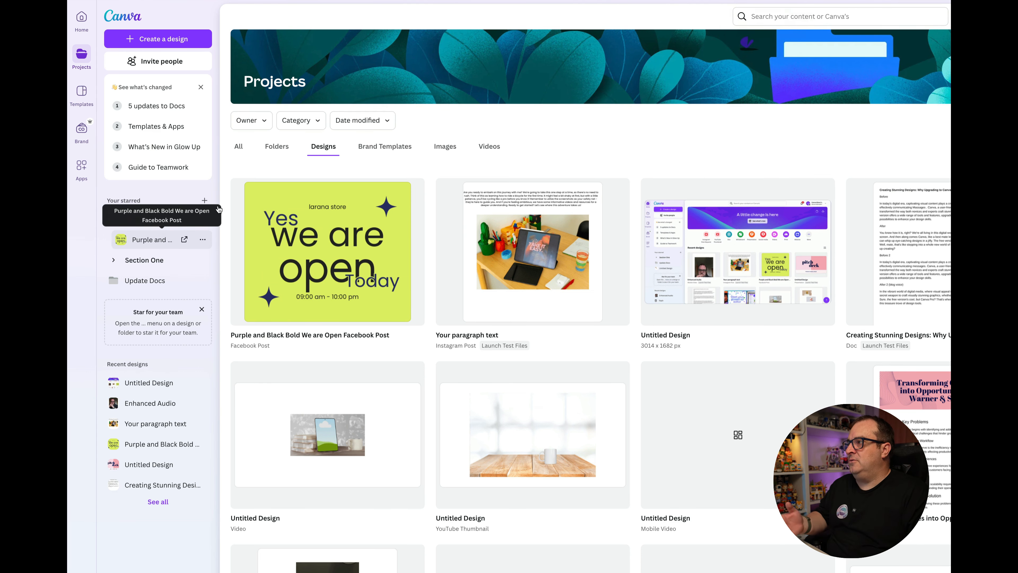
{"action": "left_click", "coordinate": [275, 146]}
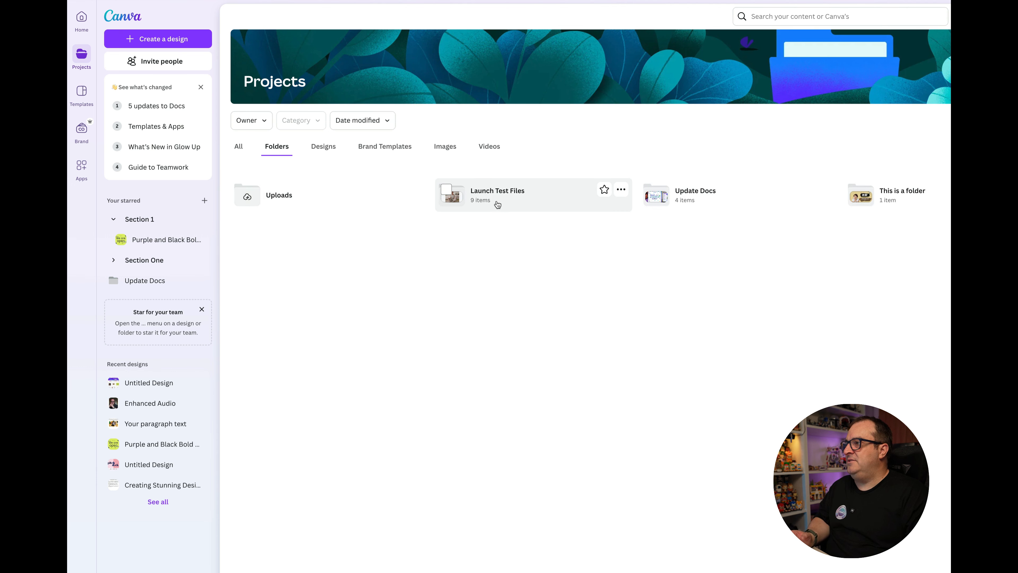
{"action": "left_click_drag", "start_coordinate": [496, 200], "coordinate": [157, 221]}
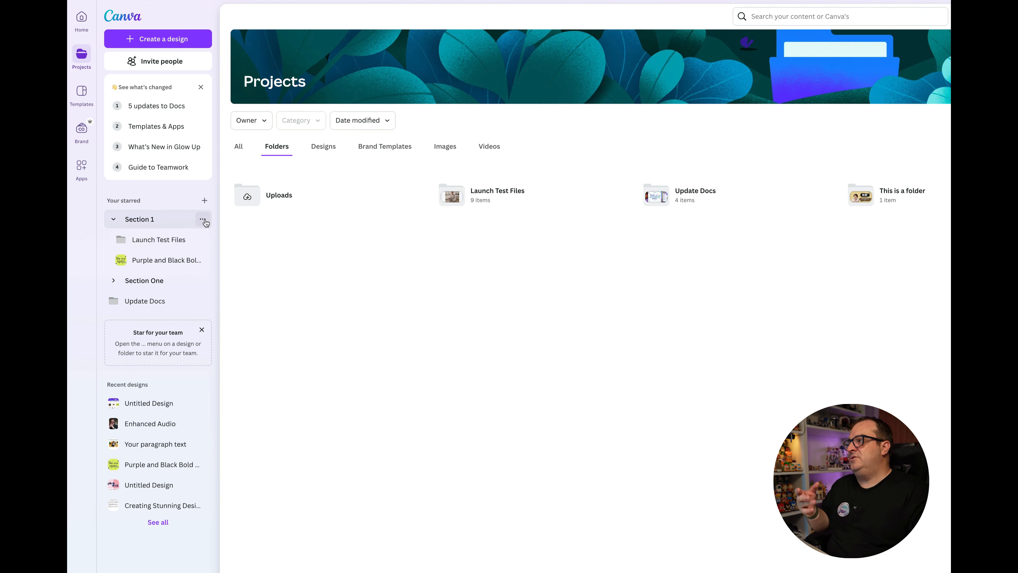
Step: Delete Section 1 from the starred list
{"action": "left_click", "coordinate": [203, 219]}
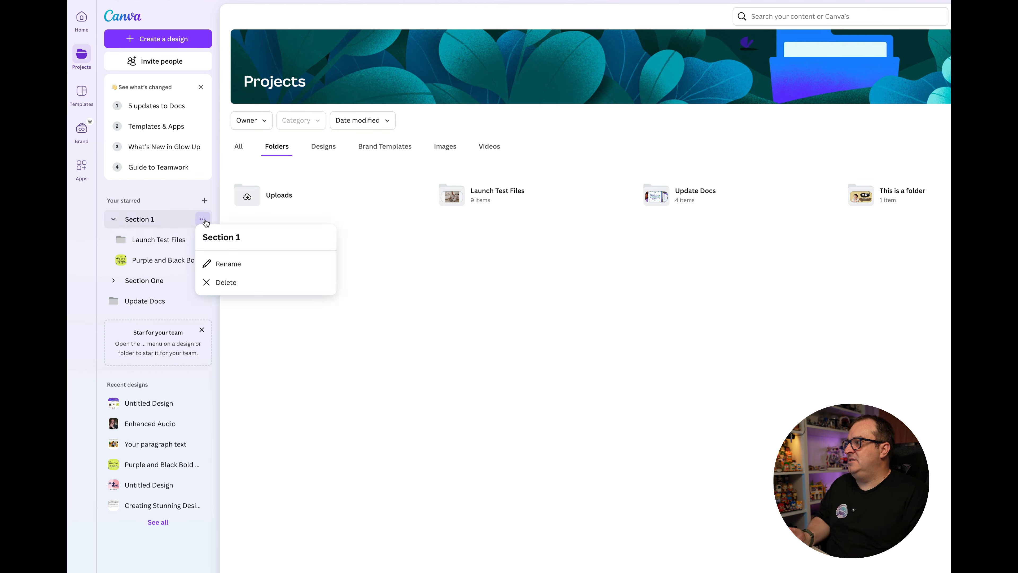
{"action": "left_click", "coordinate": [235, 285]}
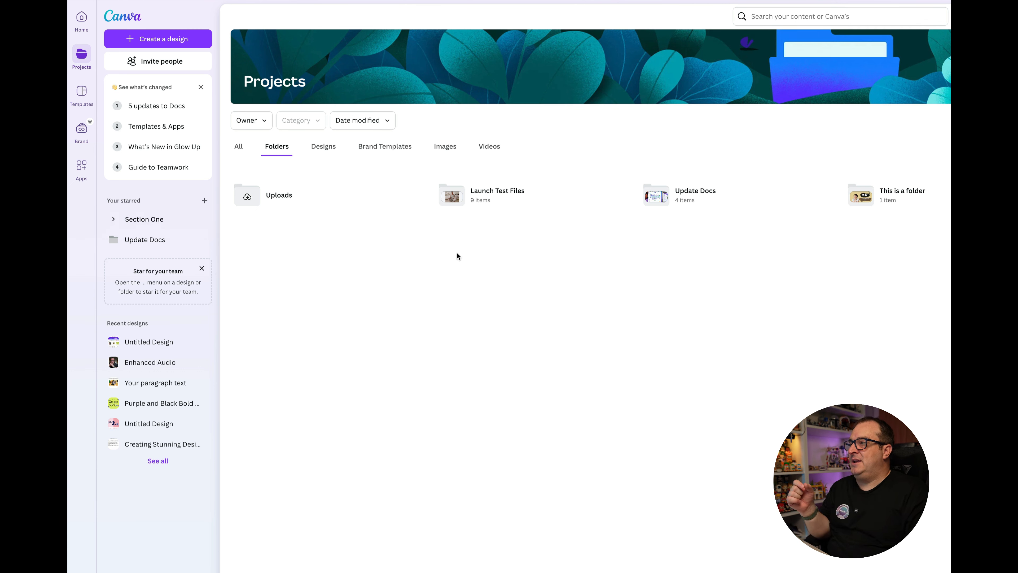
Step: Star the Launch Test Files folder in the Projects folders
{"action": "mouse_move", "coordinate": [497, 198]}
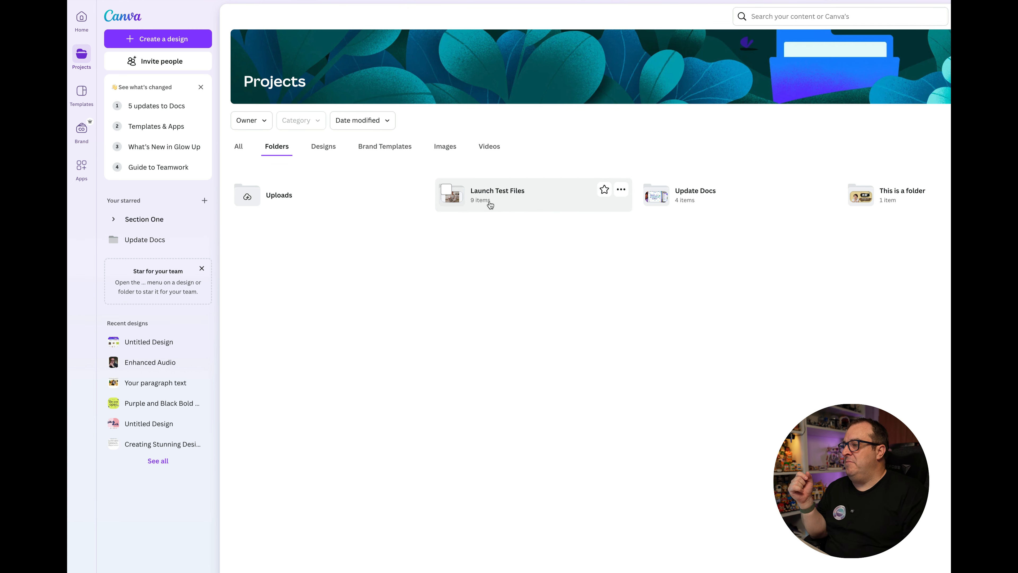
{"action": "left_click", "coordinate": [203, 219]}
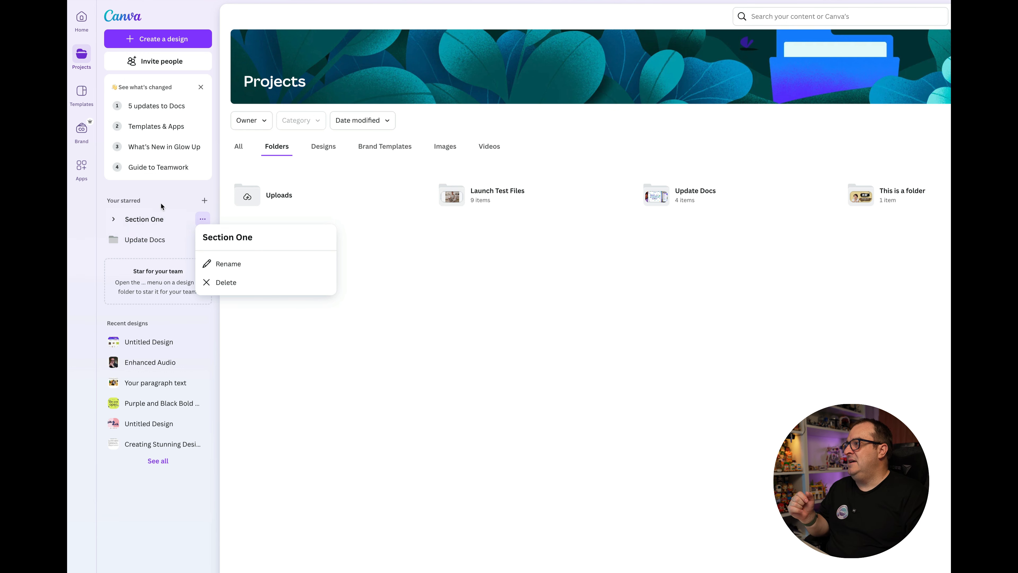
{"action": "left_click", "coordinate": [484, 196]}
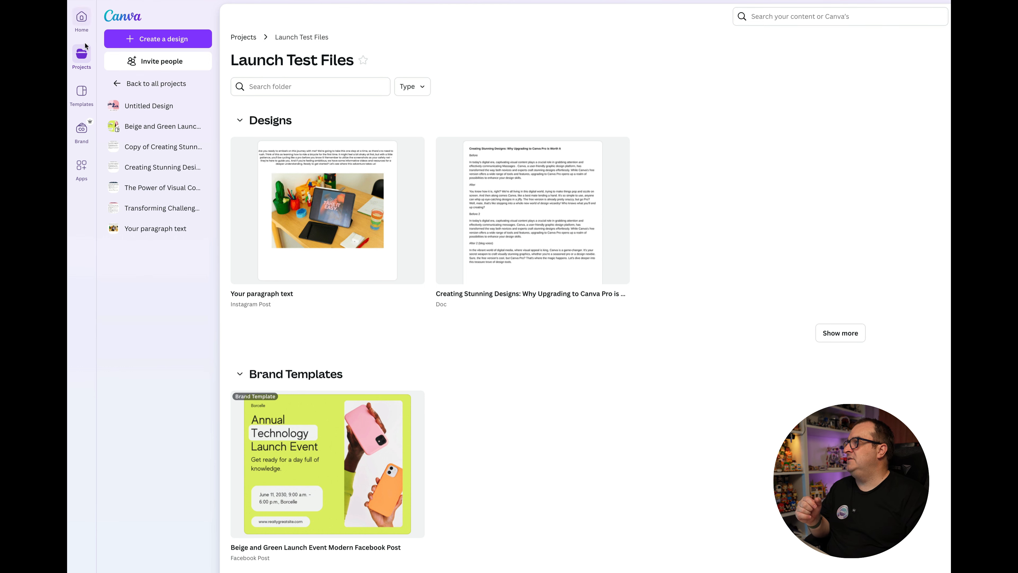
{"action": "left_click", "coordinate": [83, 54]}
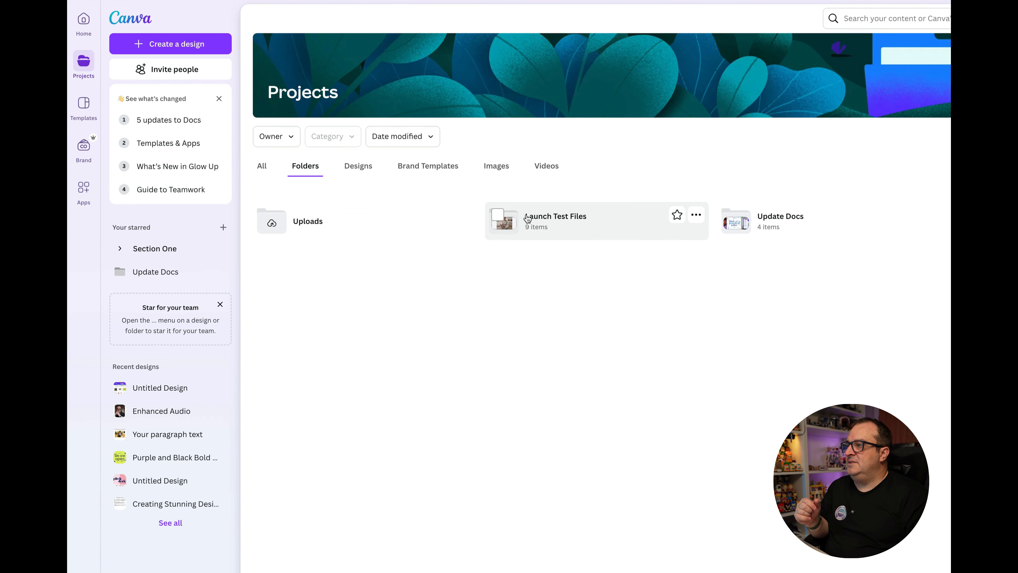
{"action": "left_click", "coordinate": [677, 216]}
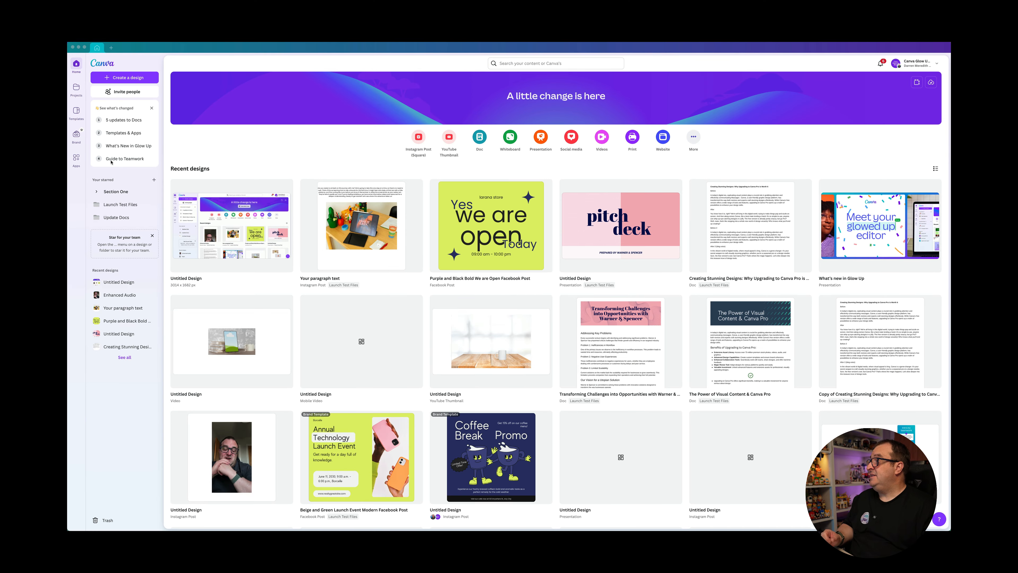
Step: Open the Better Content Creators brand kit and review its logos, colours, fonts and brand voice
{"action": "left_click", "coordinate": [76, 136]}
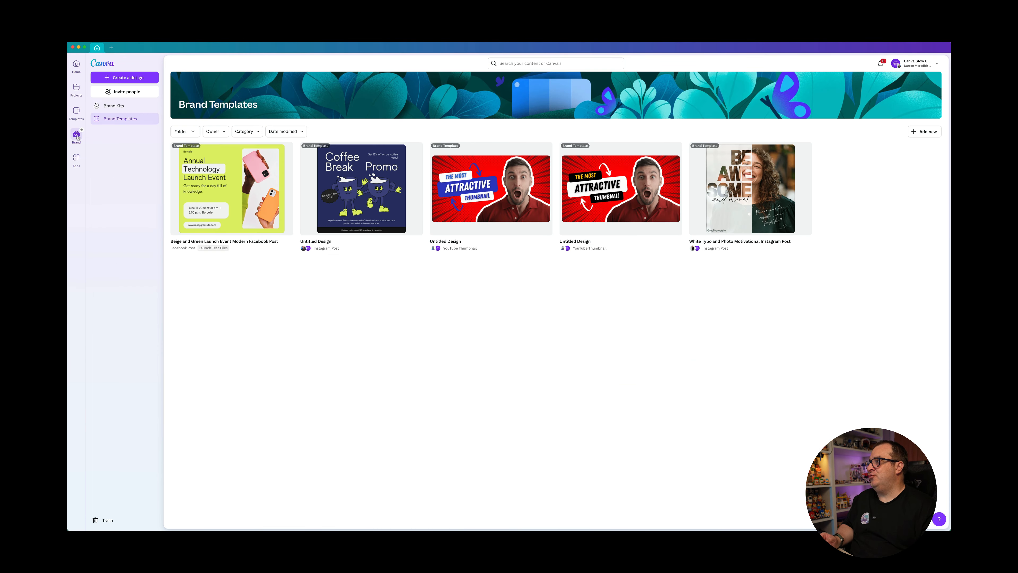
{"action": "left_click", "coordinate": [113, 106]}
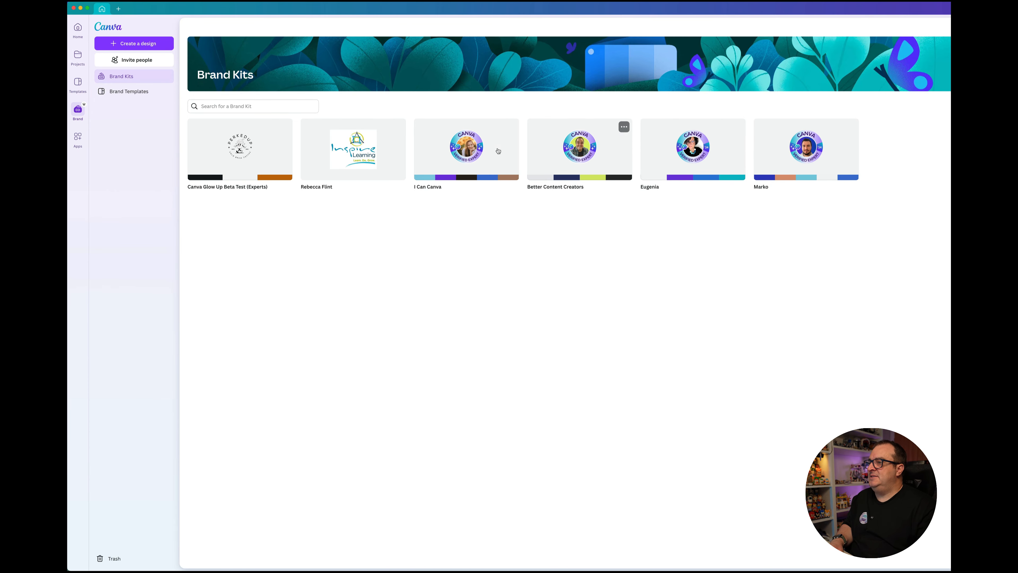
{"action": "left_click", "coordinate": [570, 154]}
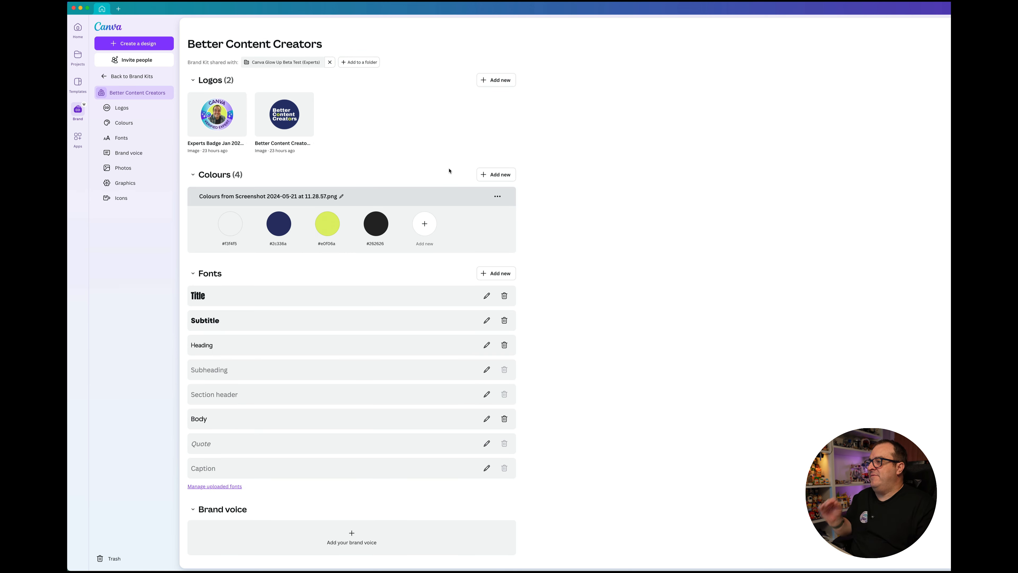
{"action": "scroll", "coordinate": [449, 170], "scroll_direction": "down", "scroll_amount": 5}
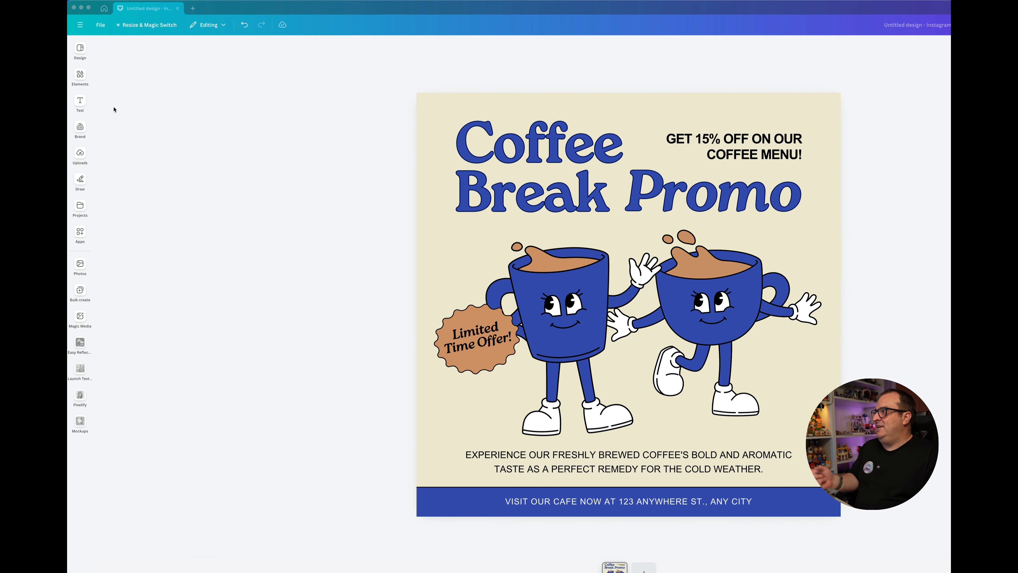
Step: Browse the available templates and elements for the coffee promo design, leaving the canvas unobstructed again
{"action": "left_click", "coordinate": [79, 50]}
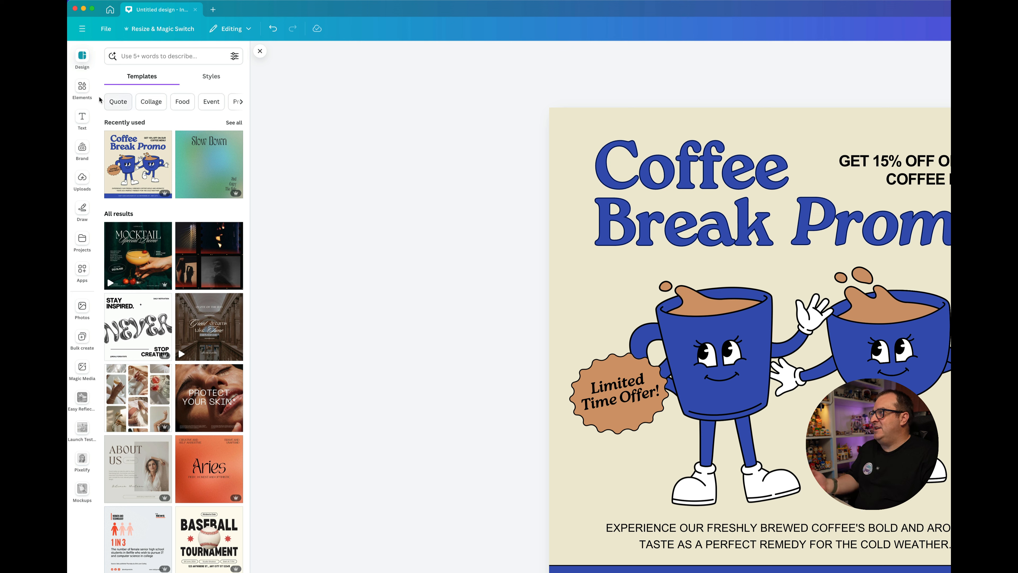
{"action": "left_click", "coordinate": [82, 88]}
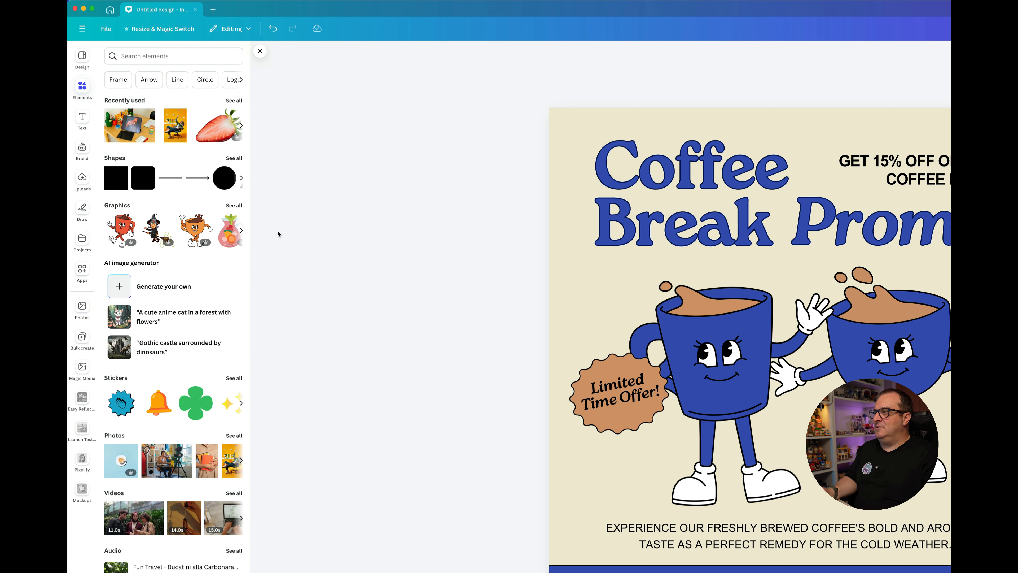
{"action": "left_click", "coordinate": [260, 53]}
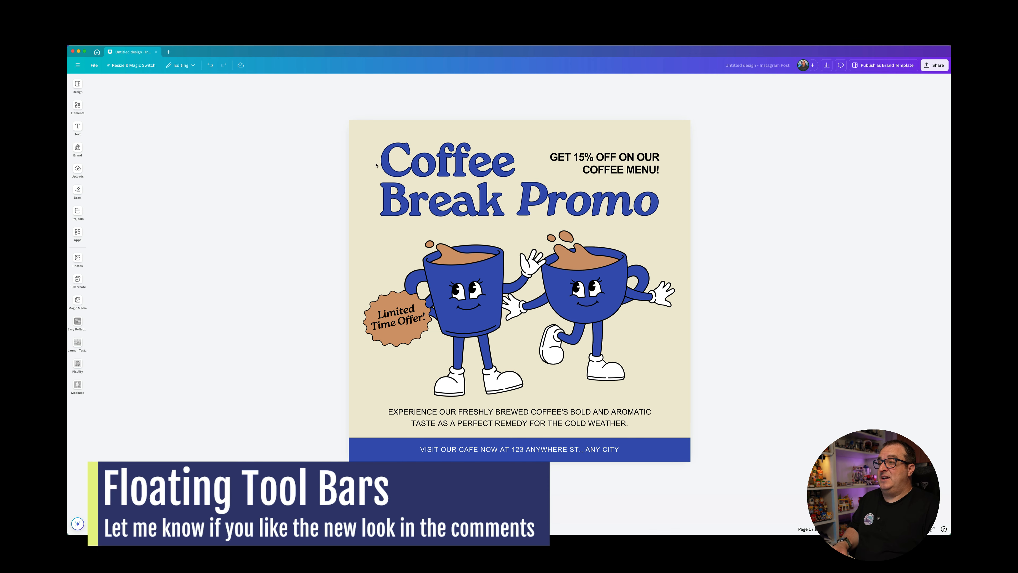
Step: Show the full set of text options for the "Coffee Break" heading and look at its available text animations
{"action": "left_click", "coordinate": [414, 176]}
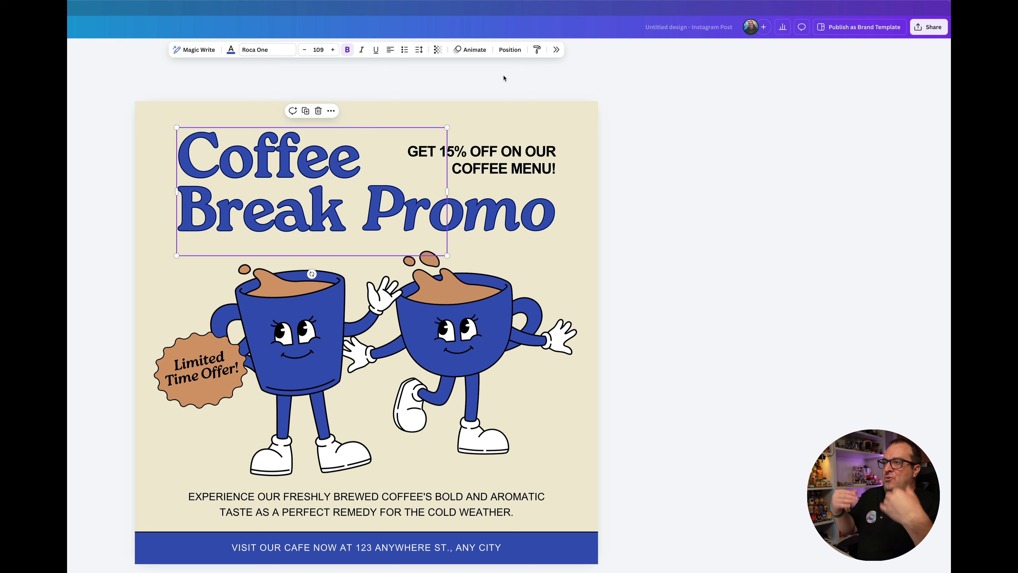
{"action": "left_click", "coordinate": [556, 50]}
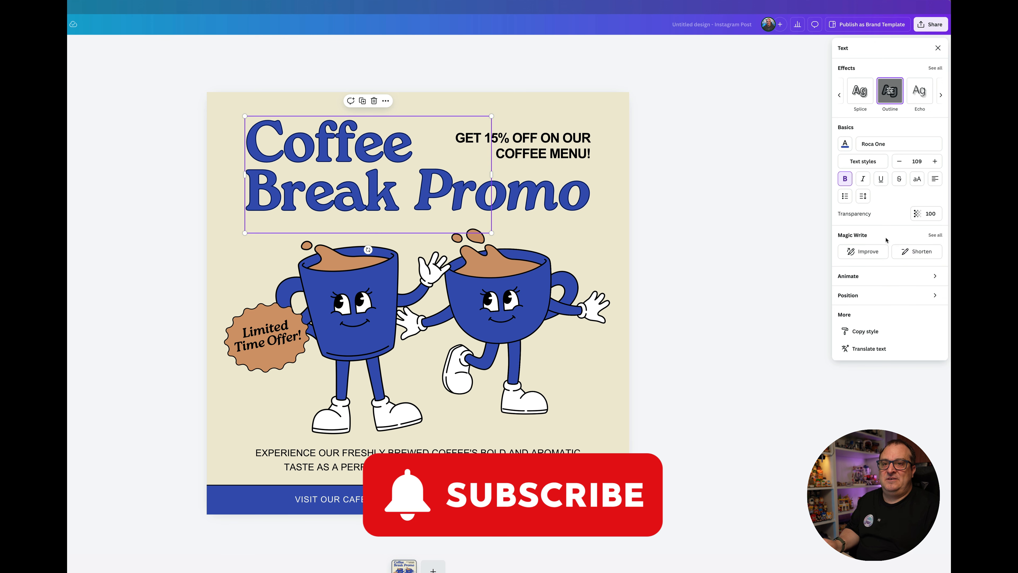
{"action": "left_click", "coordinate": [900, 277]}
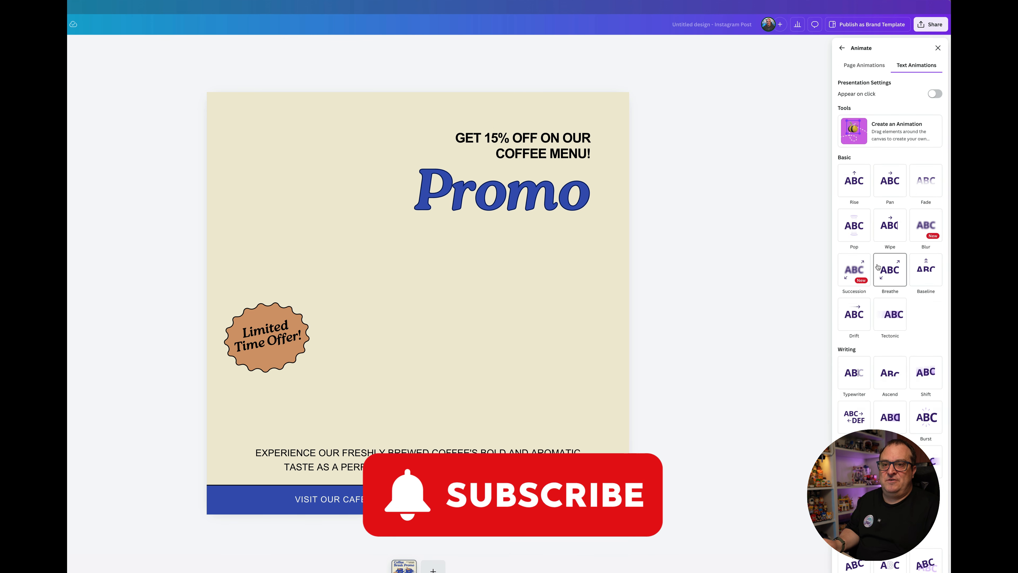
{"action": "left_click", "coordinate": [841, 48]}
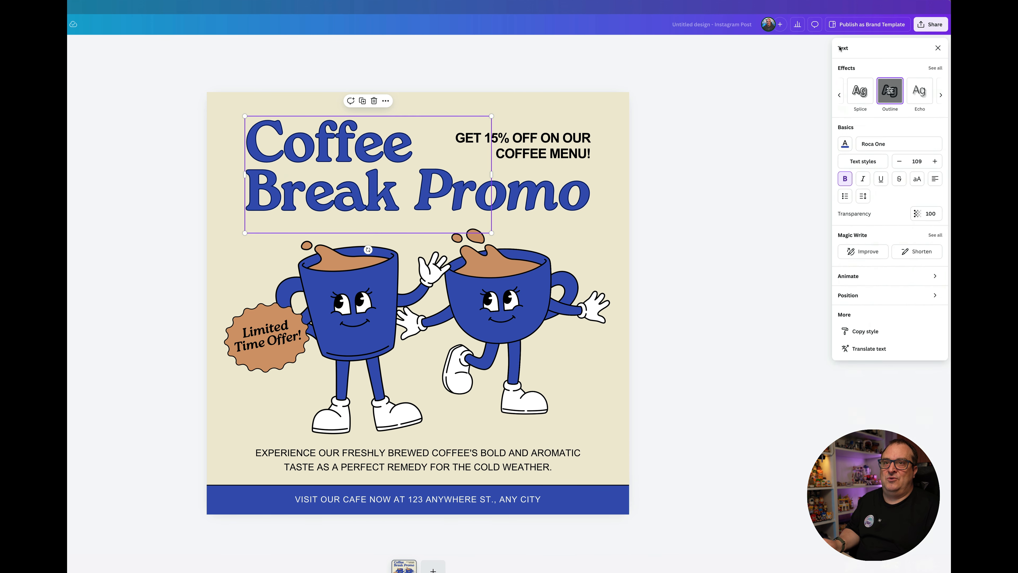
Step: Review the "Coffee Break" heading's arrangement settings and the design's layer list, returning to the text options
{"action": "left_click", "coordinate": [864, 295]}
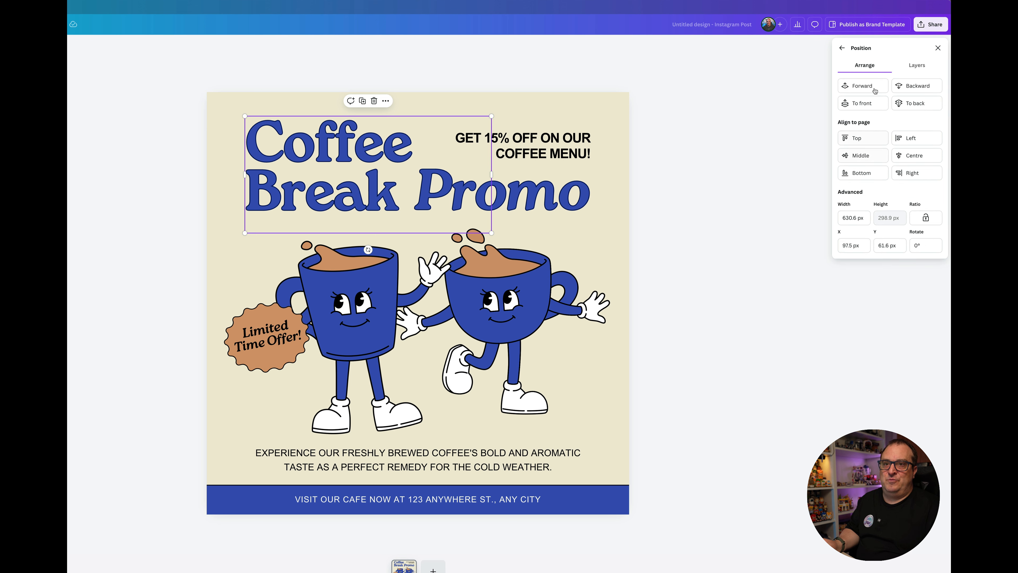
{"action": "left_click", "coordinate": [917, 66]}
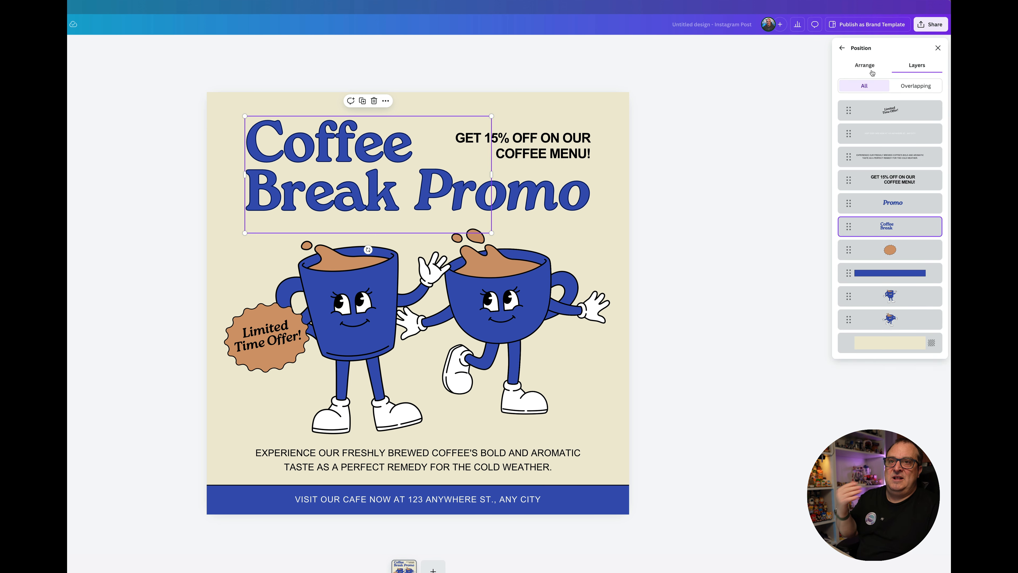
{"action": "left_click", "coordinate": [880, 67]}
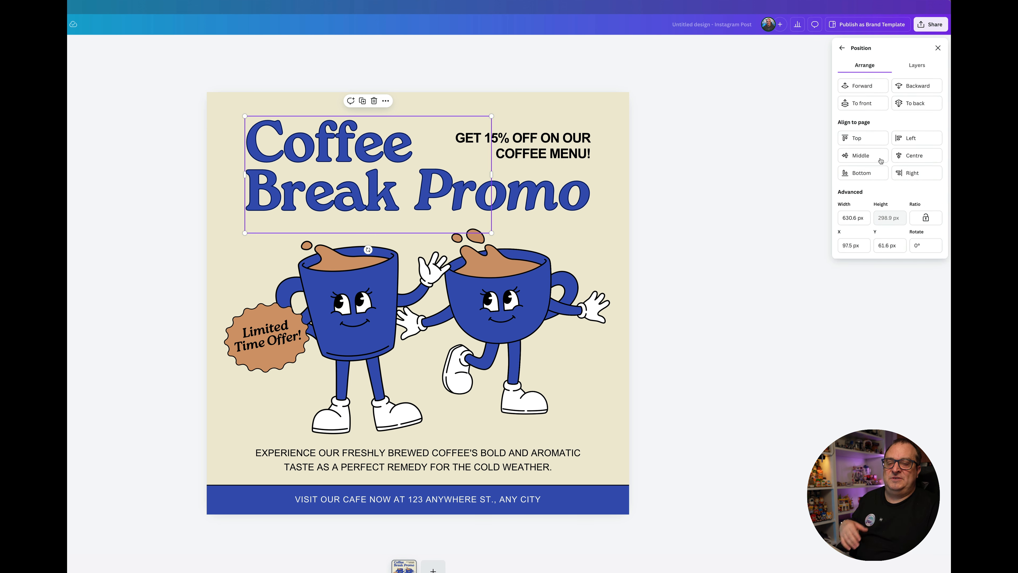
{"action": "left_click", "coordinate": [843, 48]}
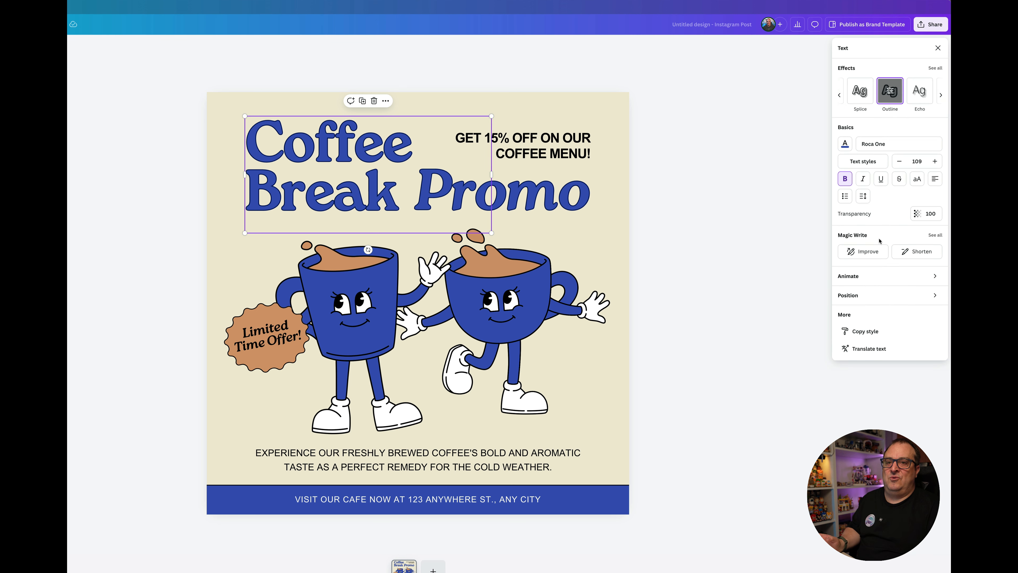
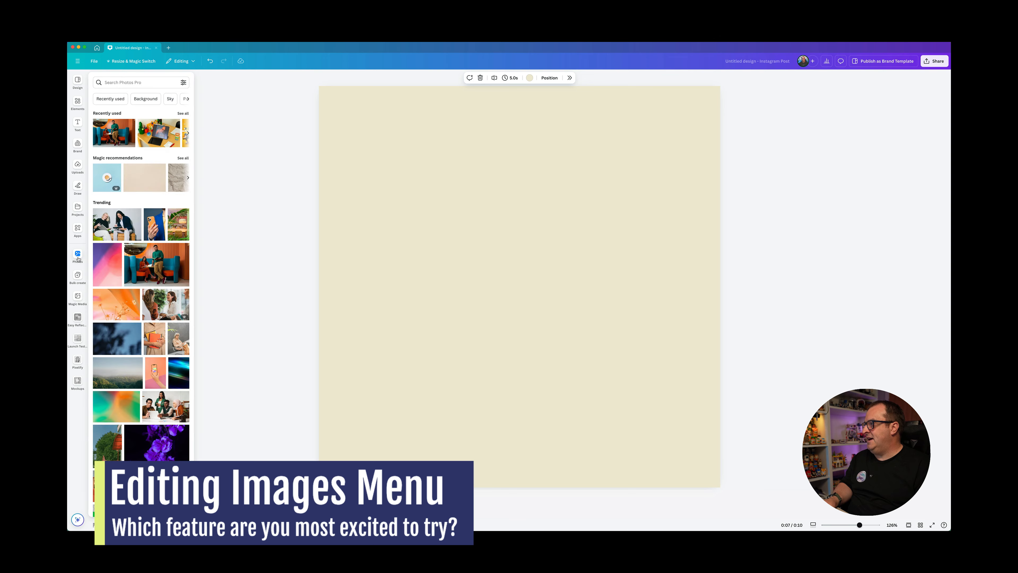
Step: Add the trending photo of two people in a blue booth to the page and show its full image options
{"action": "left_click", "coordinate": [155, 263]}
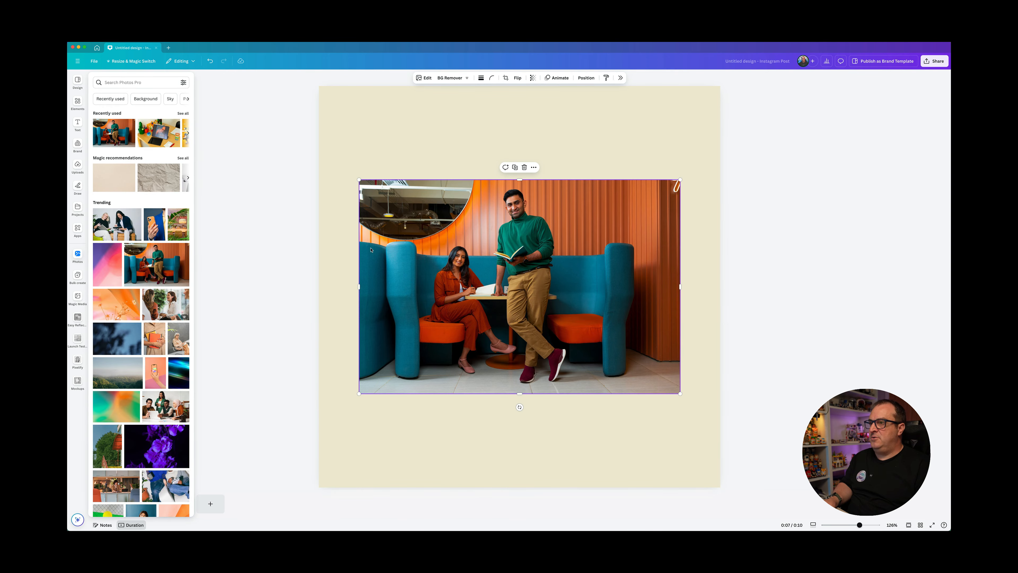
{"action": "left_click", "coordinate": [195, 296]}
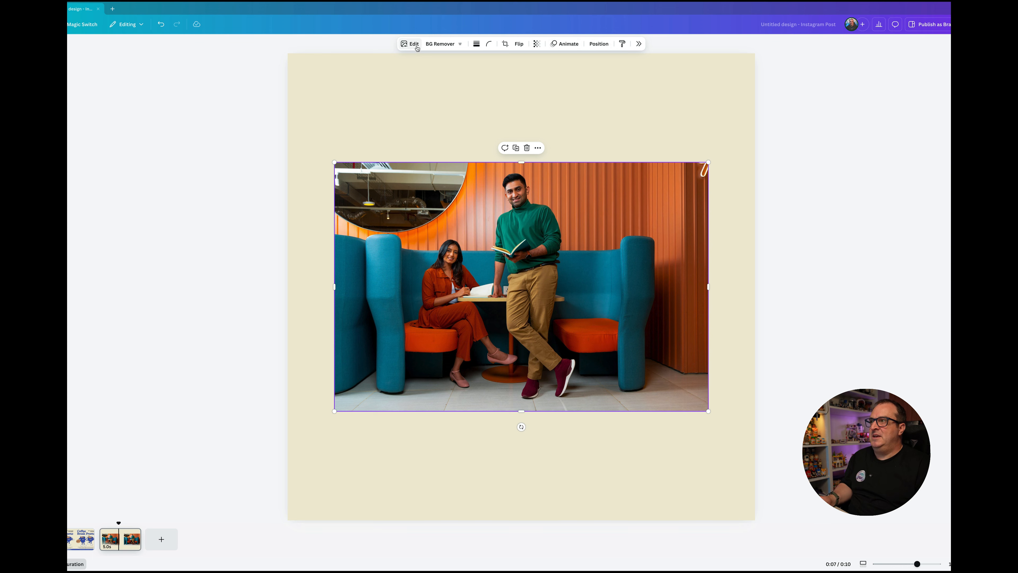
{"action": "left_click", "coordinate": [337, 42]}
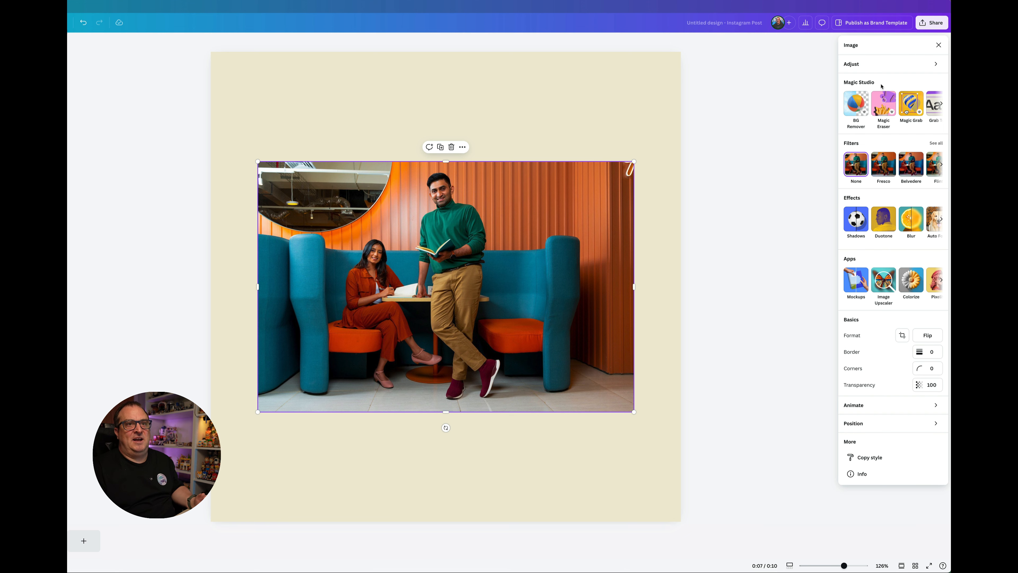
Step: Look through the Magic Studio tools, effects and apps available for the booth photo
{"action": "scroll", "coordinate": [897, 112], "scroll_direction": "right", "scroll_amount": 1}
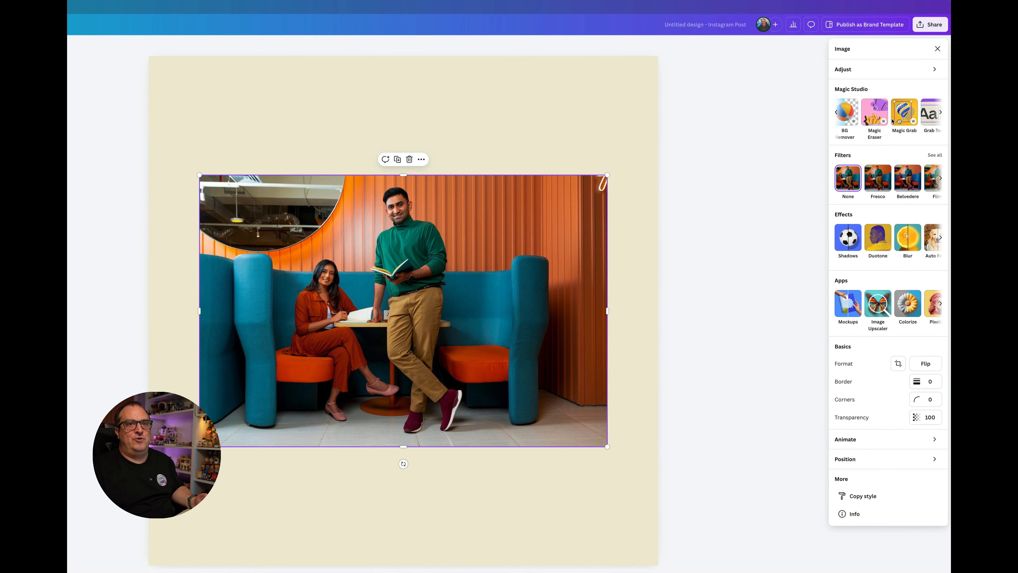
{"action": "scroll", "coordinate": [892, 121], "scroll_direction": "right", "scroll_amount": 2}
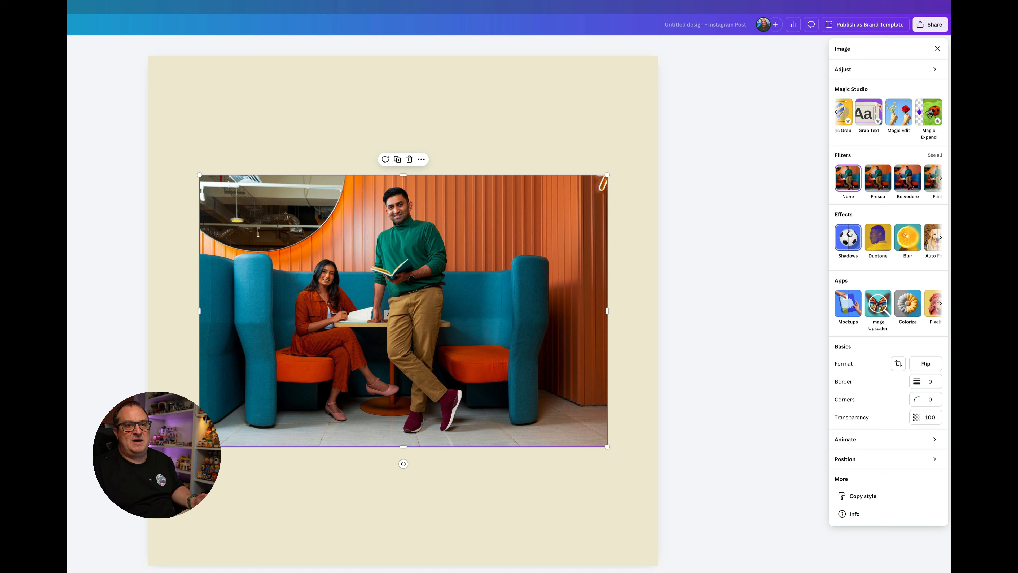
{"action": "scroll", "coordinate": [880, 246], "scroll_direction": "right", "scroll_amount": 2}
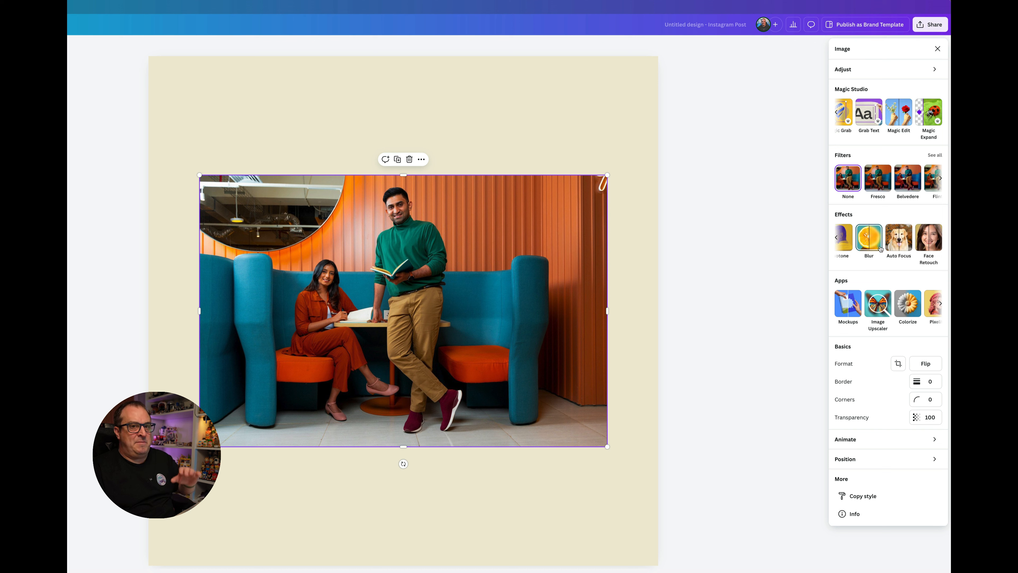
{"action": "scroll", "coordinate": [875, 311], "scroll_direction": "right", "scroll_amount": 2}
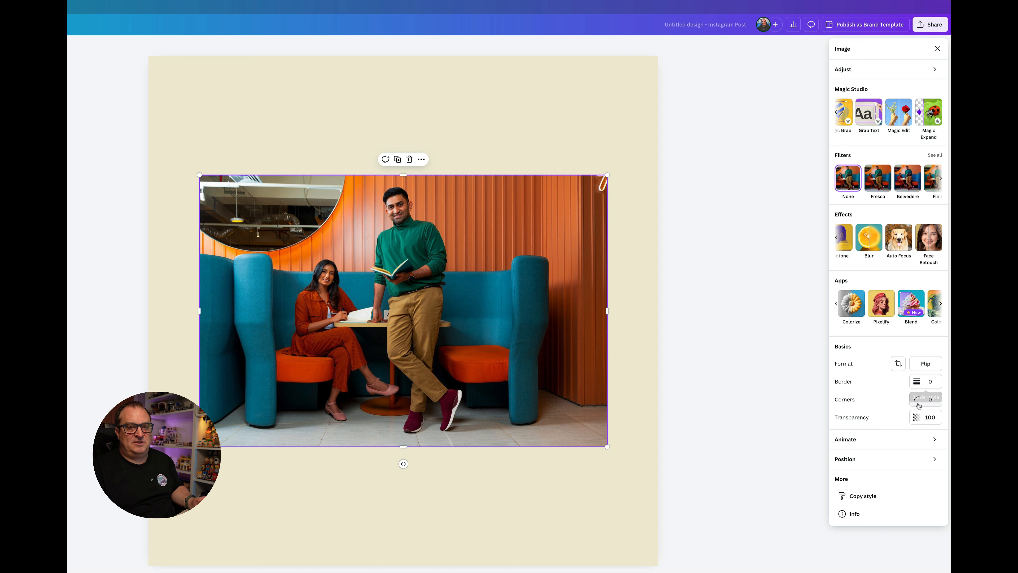
Step: Review the animations offered for the booth photo and return to its image options
{"action": "left_click", "coordinate": [896, 439]}
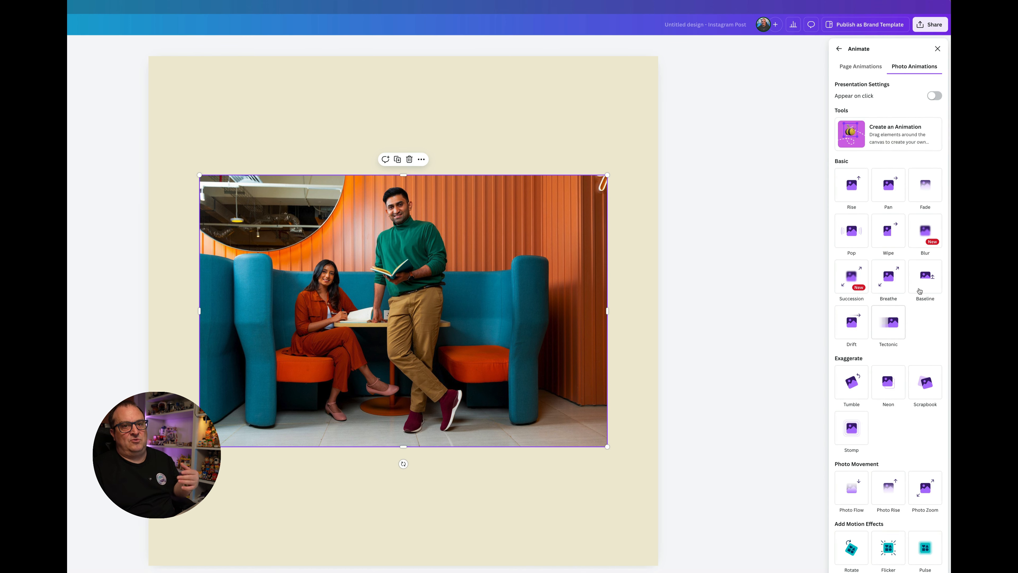
{"action": "left_click", "coordinate": [855, 287]}
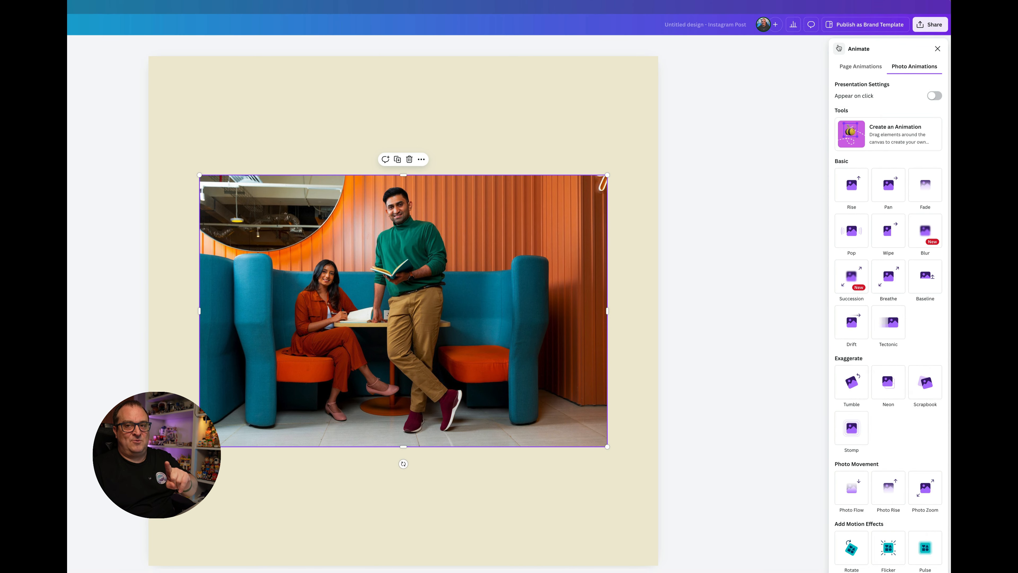
{"action": "left_click", "coordinate": [839, 48]}
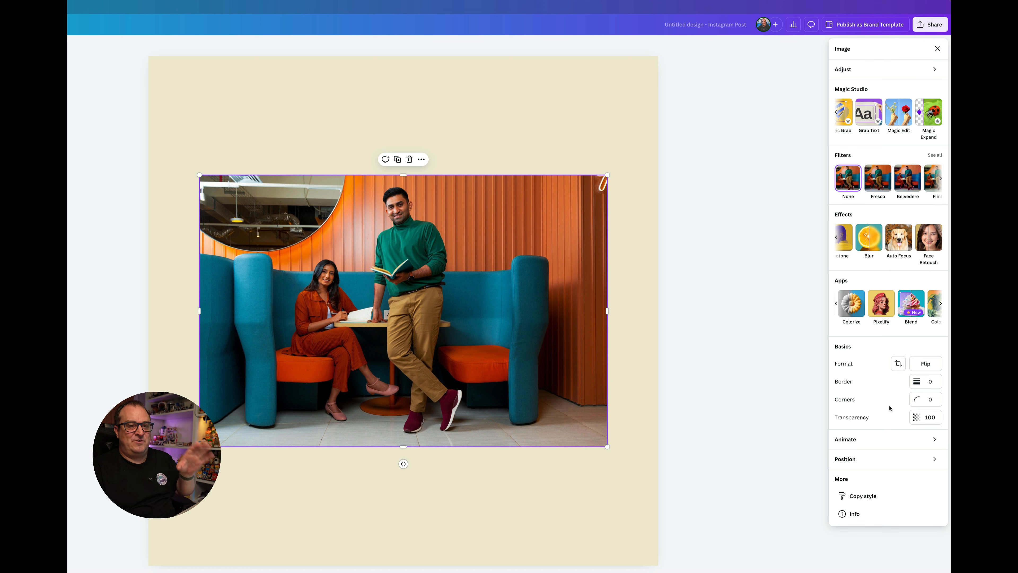
Step: Review the booth photo's position and layer settings, and try its Copy style option without applying it elsewhere
{"action": "left_click", "coordinate": [859, 464]}
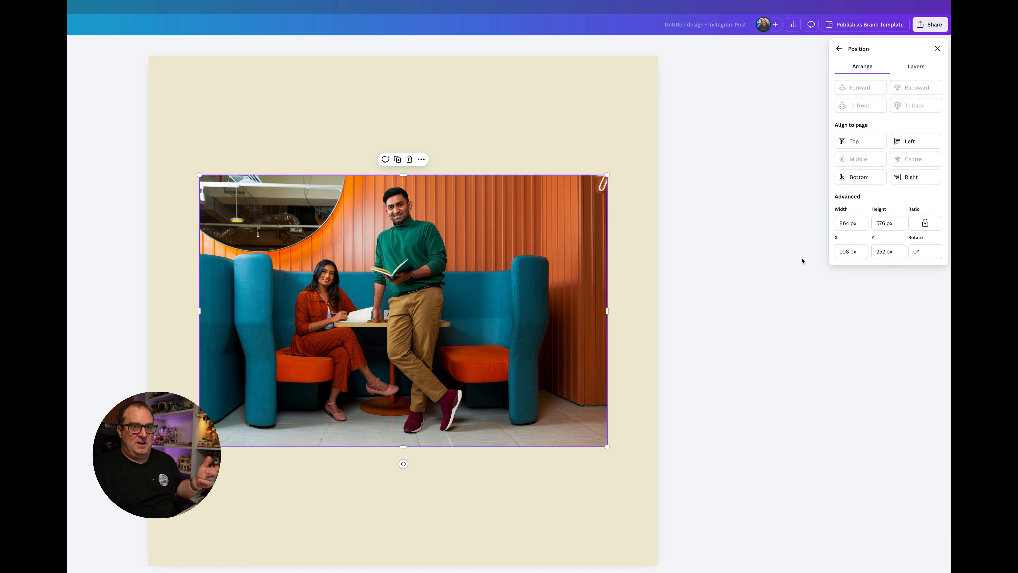
{"action": "left_click", "coordinate": [916, 68]}
{"action": "left_click", "coordinate": [839, 48]}
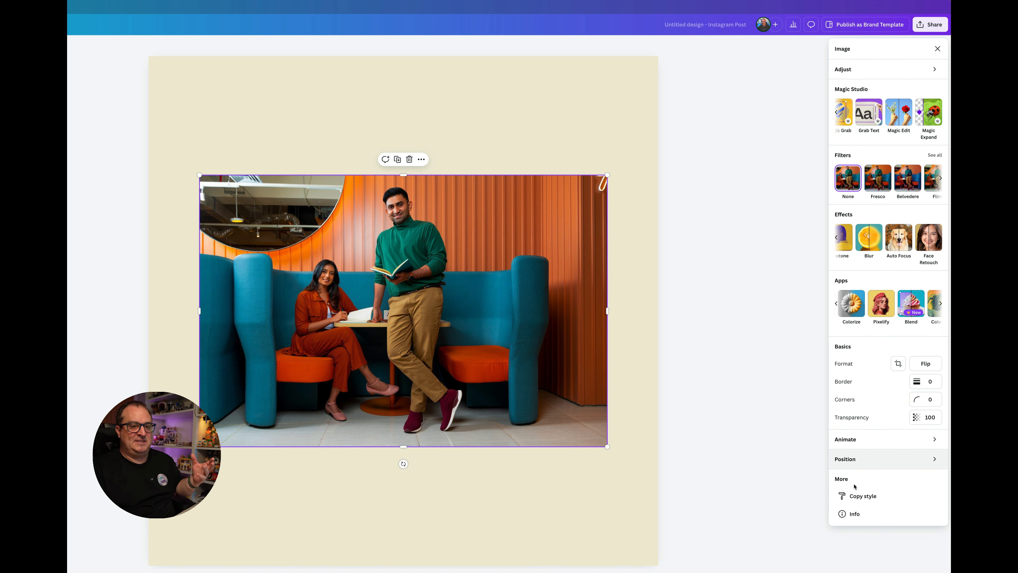
{"action": "left_click", "coordinate": [866, 496]}
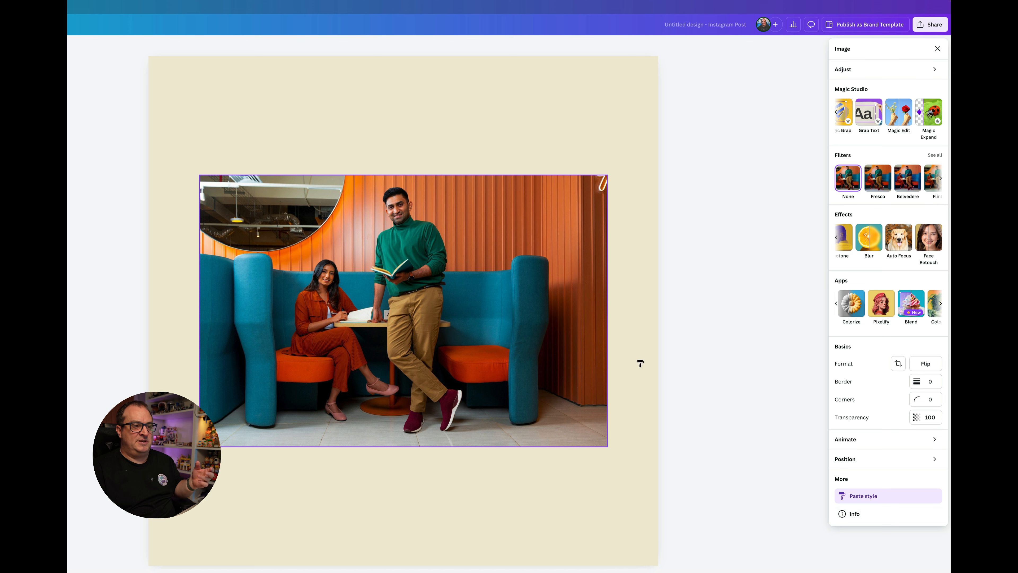
{"action": "left_click", "coordinate": [725, 415]}
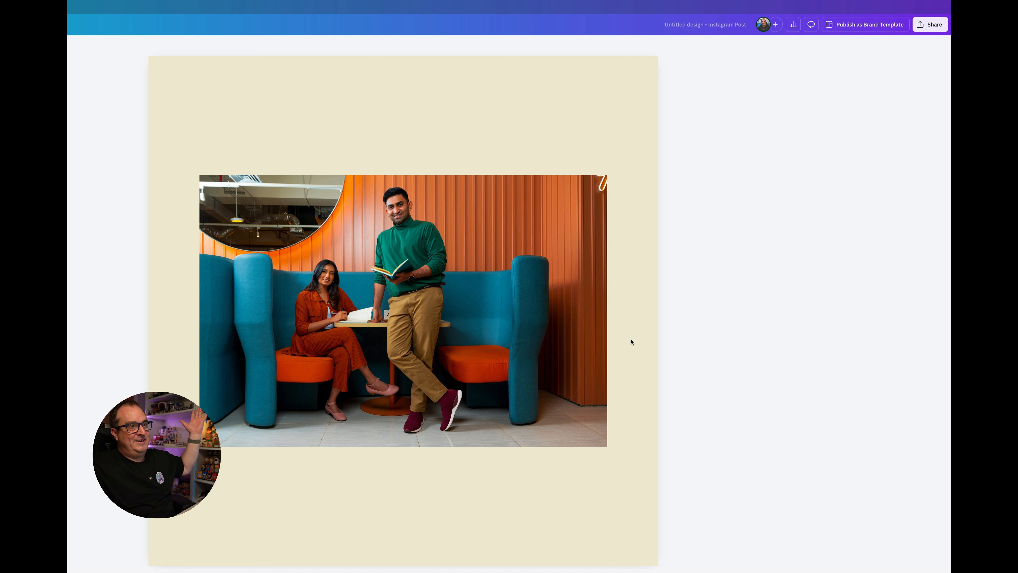
Step: Reopen the booth photo's full image options and compare its floating toolbar with the page background's
{"action": "left_click", "coordinate": [603, 332]}
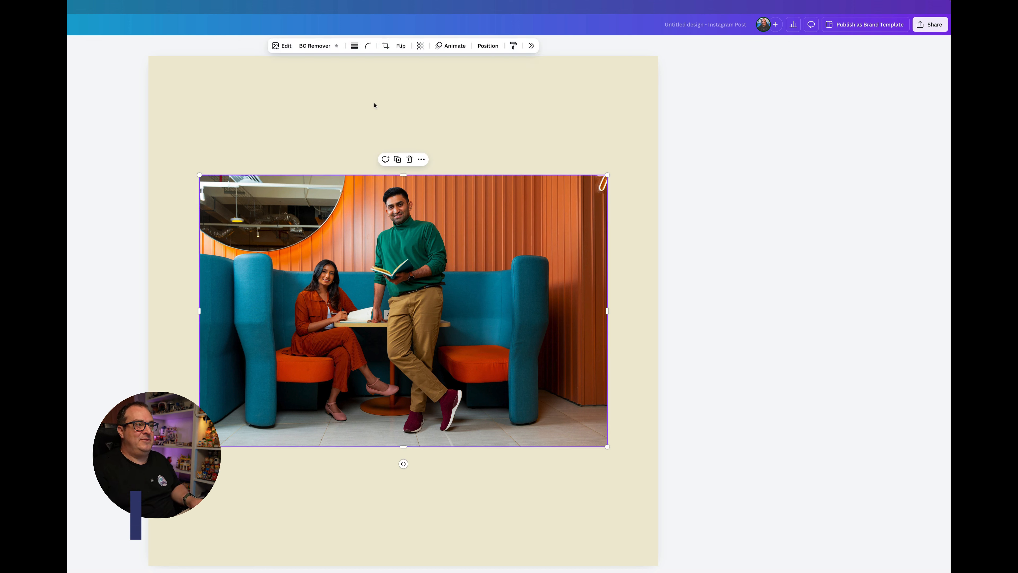
{"action": "left_click", "coordinate": [532, 46]}
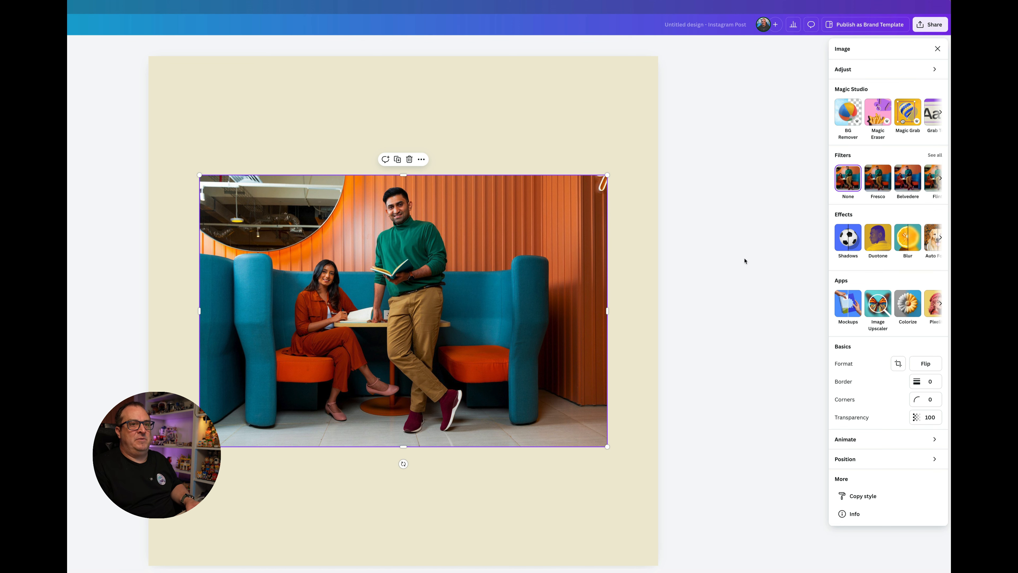
{"action": "left_click", "coordinate": [618, 122]}
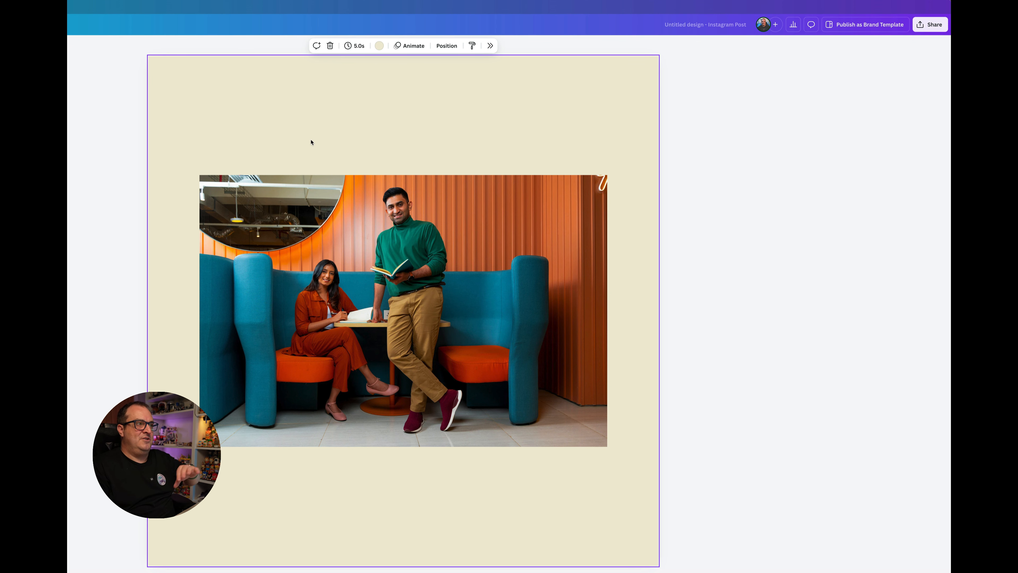
{"action": "left_click", "coordinate": [373, 176]}
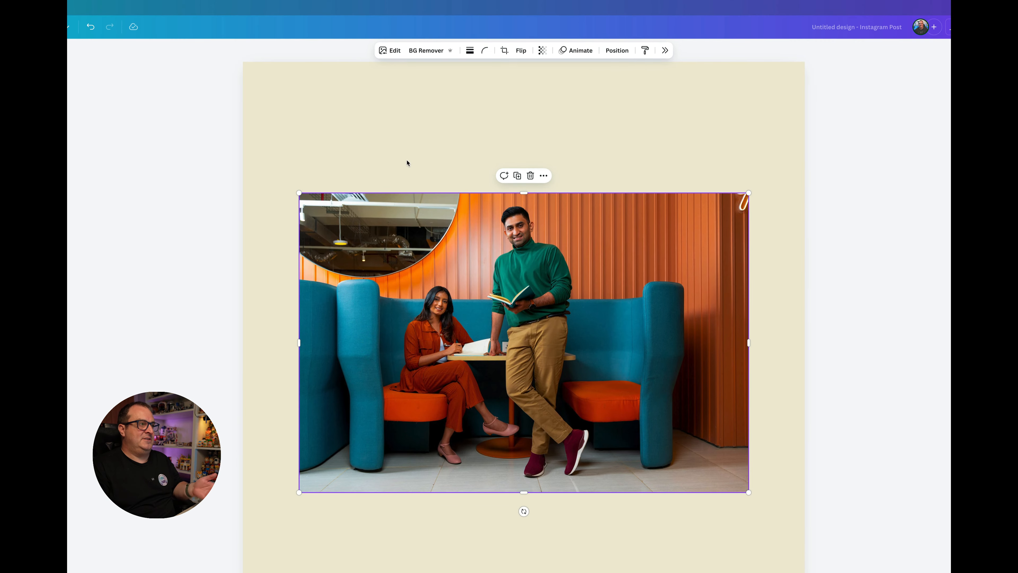
{"action": "left_click", "coordinate": [361, 148]}
Step: Add a text box reading "Your paragraph text" and place it above the booth photo
{"action": "key", "text": "t"}
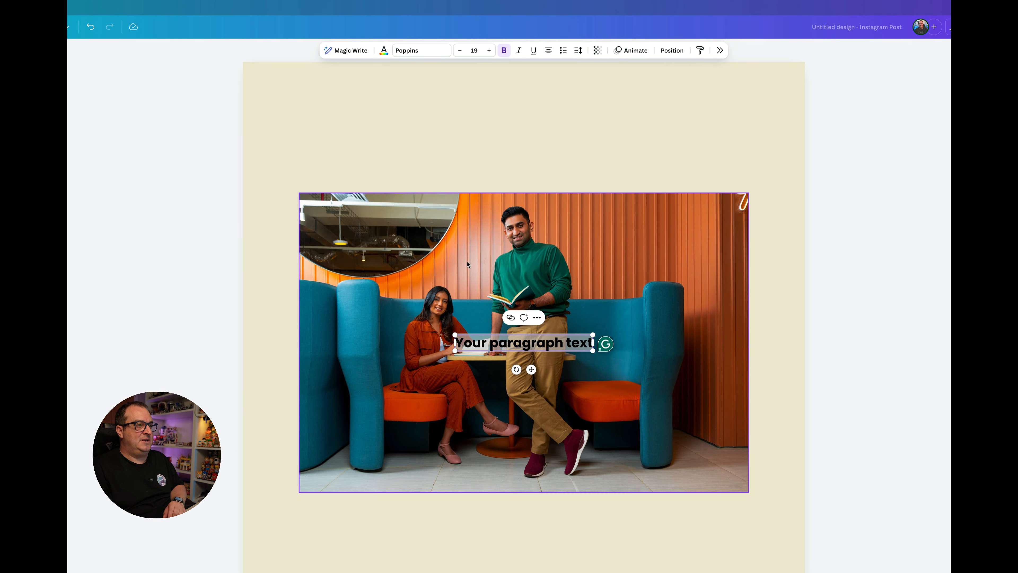
{"action": "left_click", "coordinate": [440, 151]}
{"action": "left_click_drag", "start_coordinate": [515, 345], "coordinate": [502, 136]}
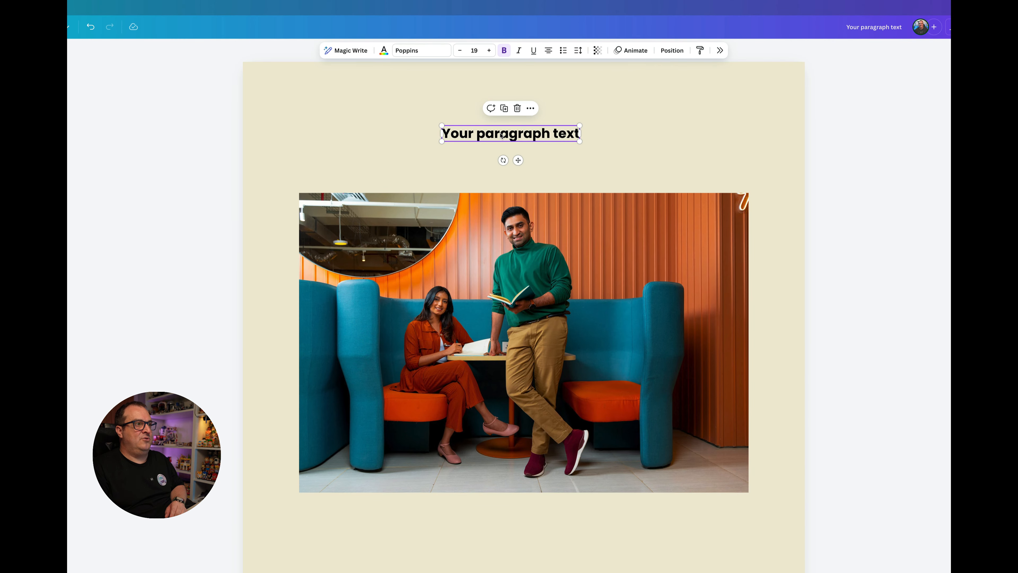
Step: Compare the floating toolbars for the page background, the paragraph text and the booth photo
{"action": "left_click", "coordinate": [311, 144]}
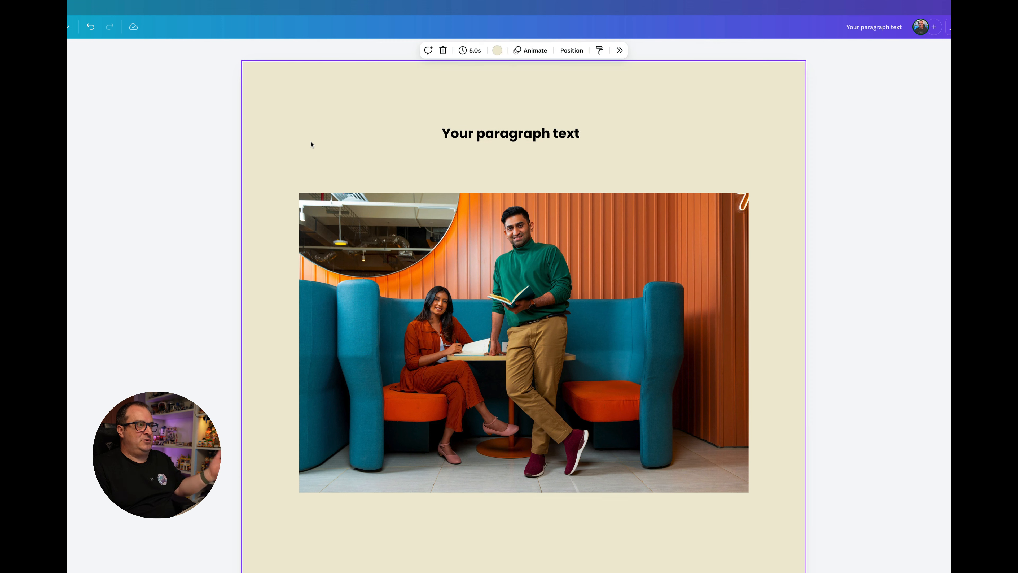
{"action": "left_click", "coordinate": [472, 132]}
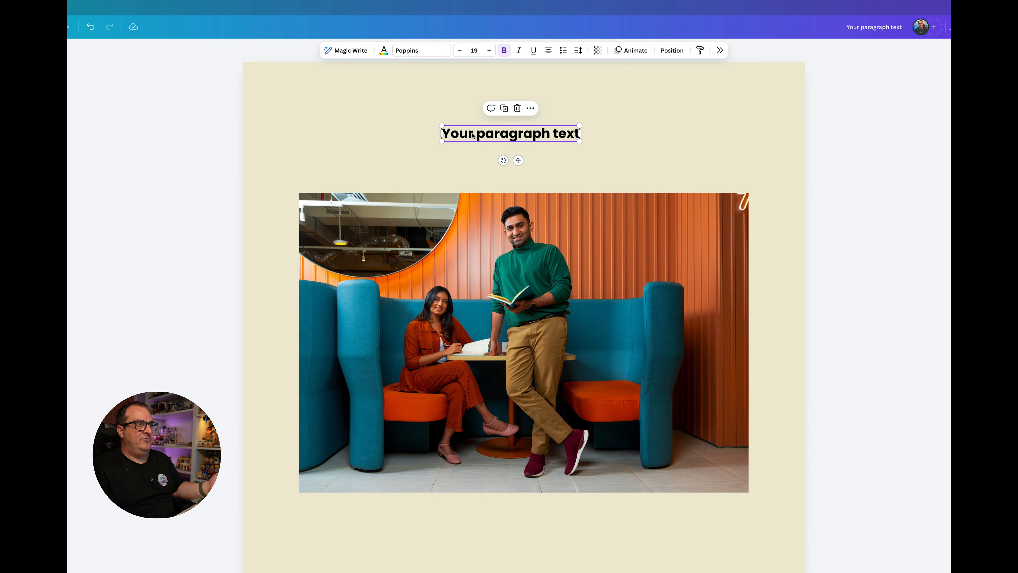
{"action": "left_click", "coordinate": [447, 227]}
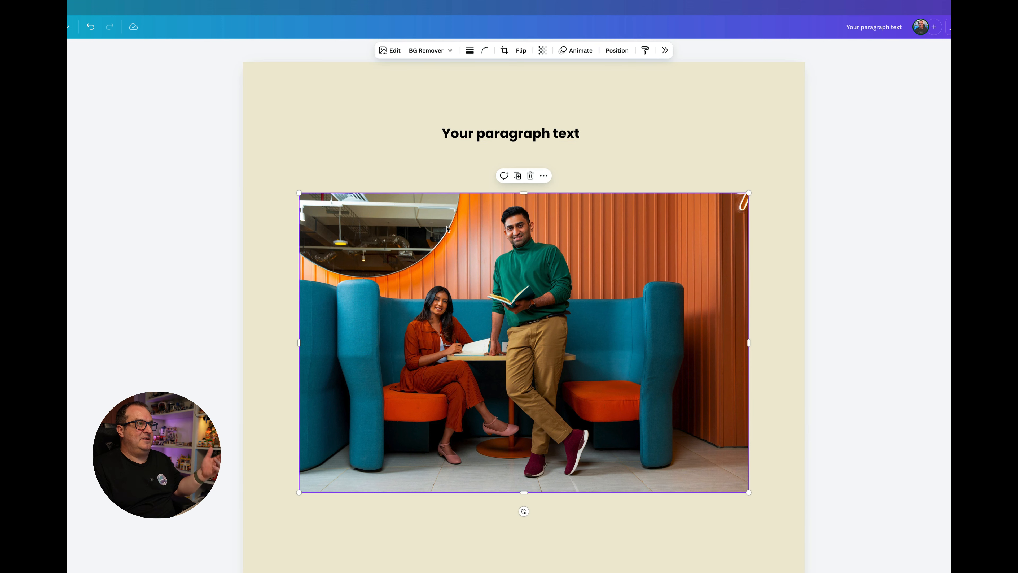
{"action": "left_click", "coordinate": [403, 108]}
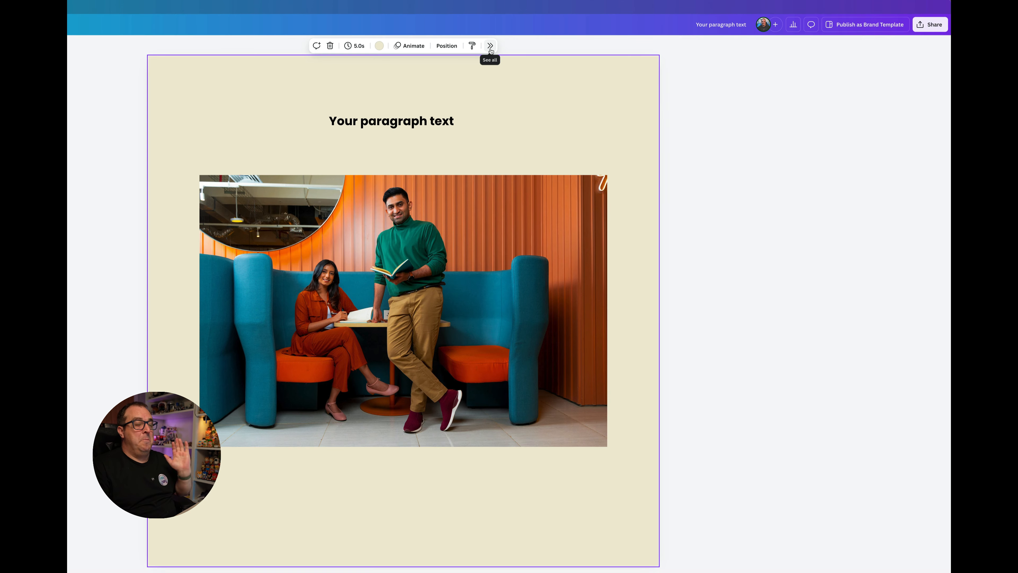
Step: Show the booth photo's full options, switch to the paragraph text's full options, and dismiss them
{"action": "left_click", "coordinate": [460, 190]}
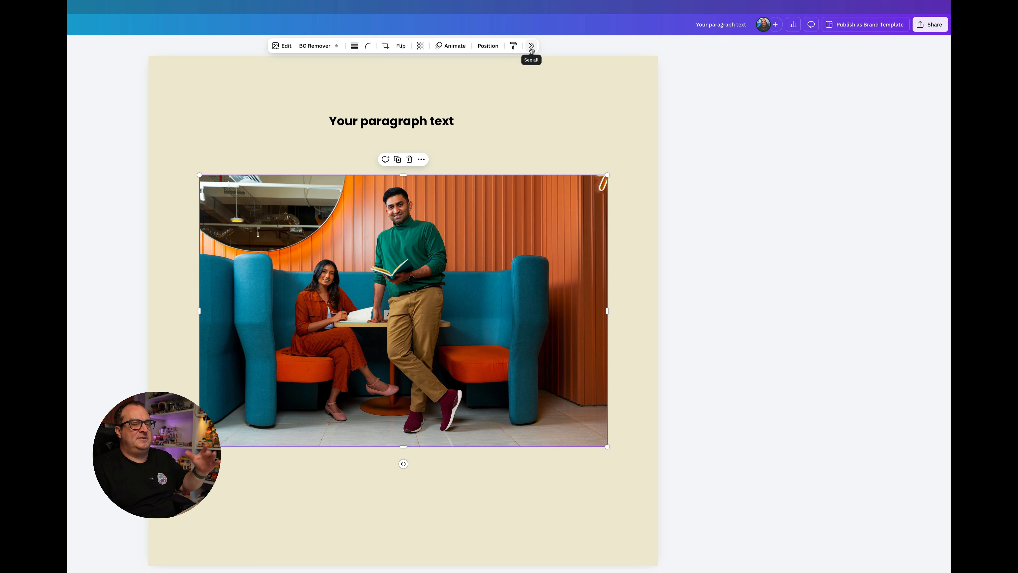
{"action": "left_click", "coordinate": [531, 47]}
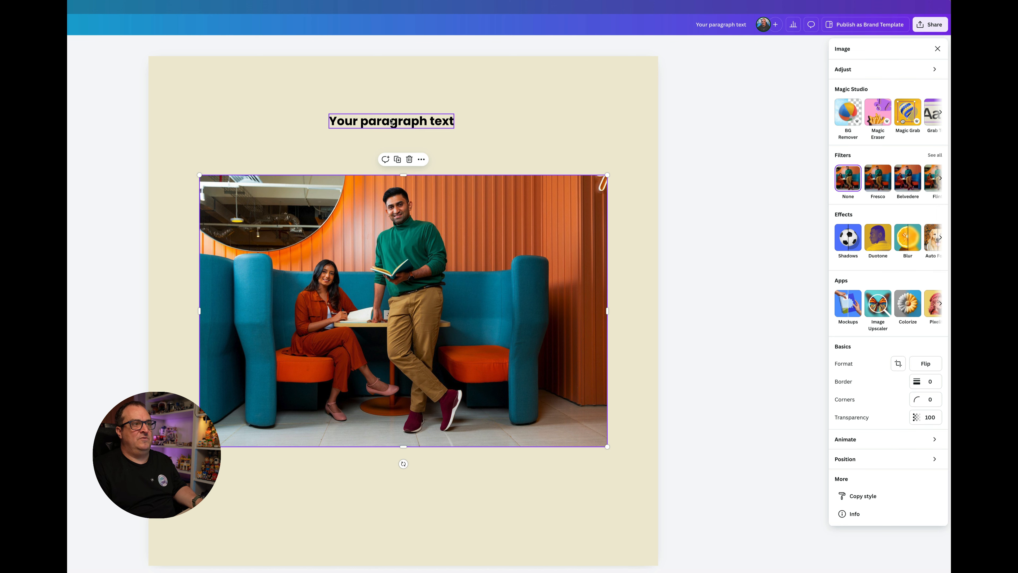
{"action": "left_click", "coordinate": [403, 121]}
{"action": "left_click", "coordinate": [582, 45]}
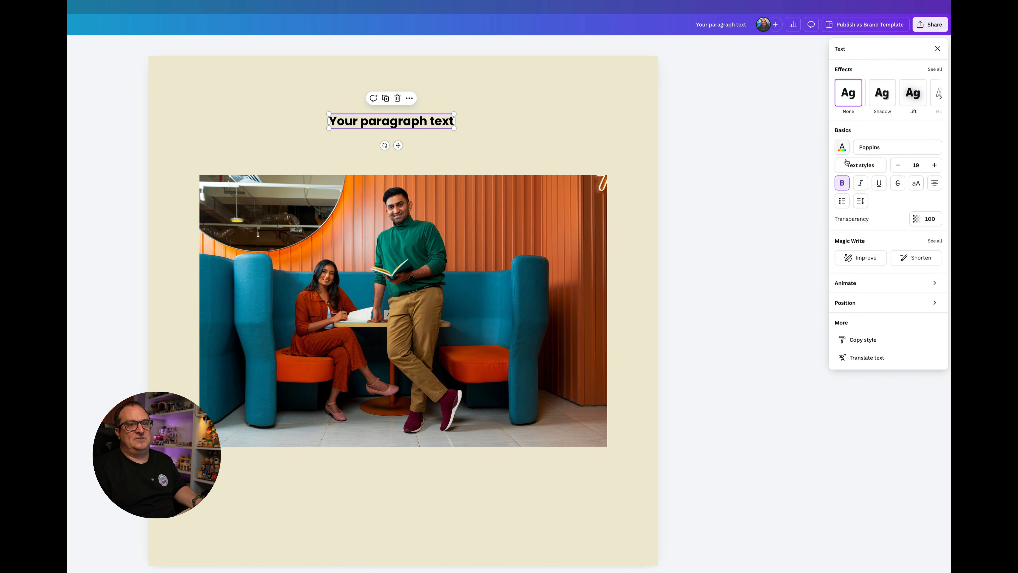
{"action": "left_click", "coordinate": [527, 82]}
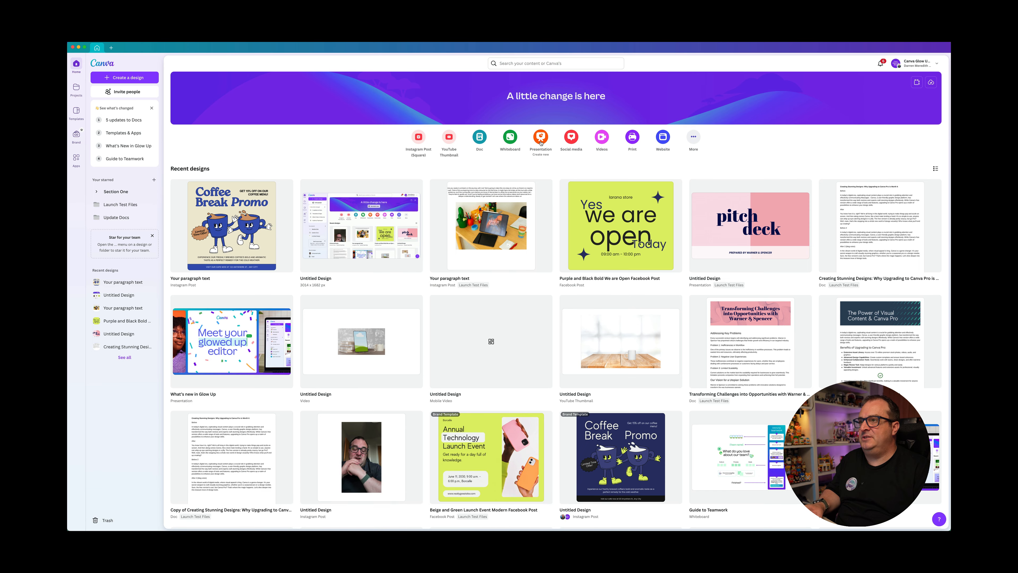
Step: Create a blank presentation and fit its page in view at 96% zoom without the template list
{"action": "left_click", "coordinate": [541, 139]}
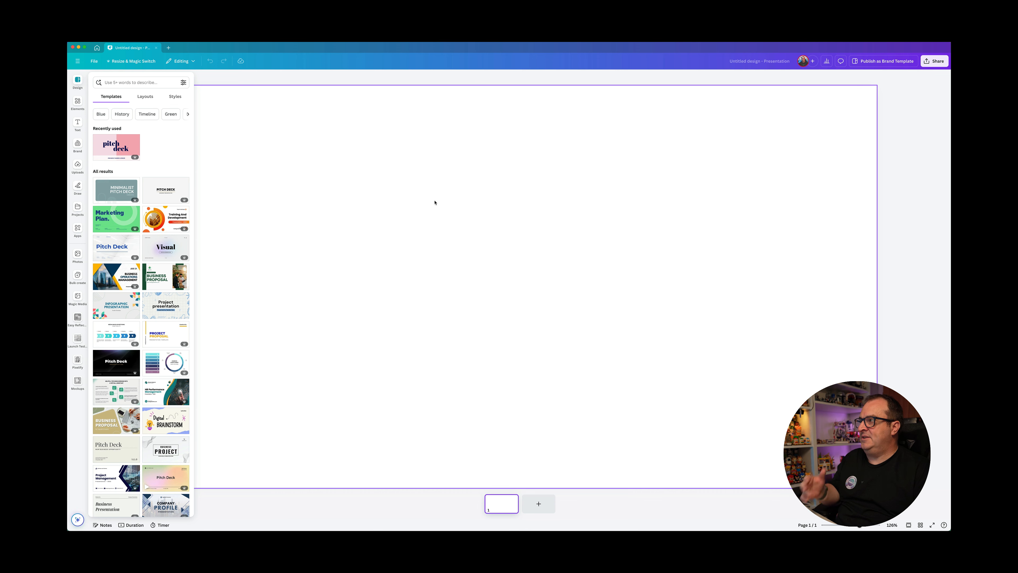
{"action": "scroll", "coordinate": [439, 206], "scroll_direction": "down", "scroll_amount": 3}
{"action": "scroll", "coordinate": [440, 205], "scroll_direction": "up", "scroll_amount": 1}
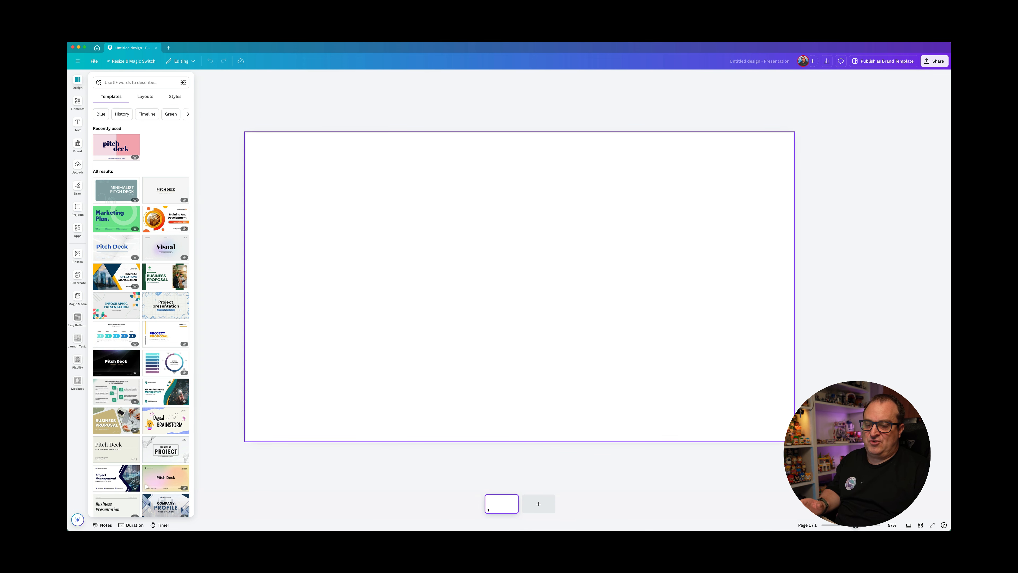
{"action": "left_click_drag", "start_coordinate": [856, 525], "coordinate": [856, 525]}
{"action": "left_click", "coordinate": [447, 317]}
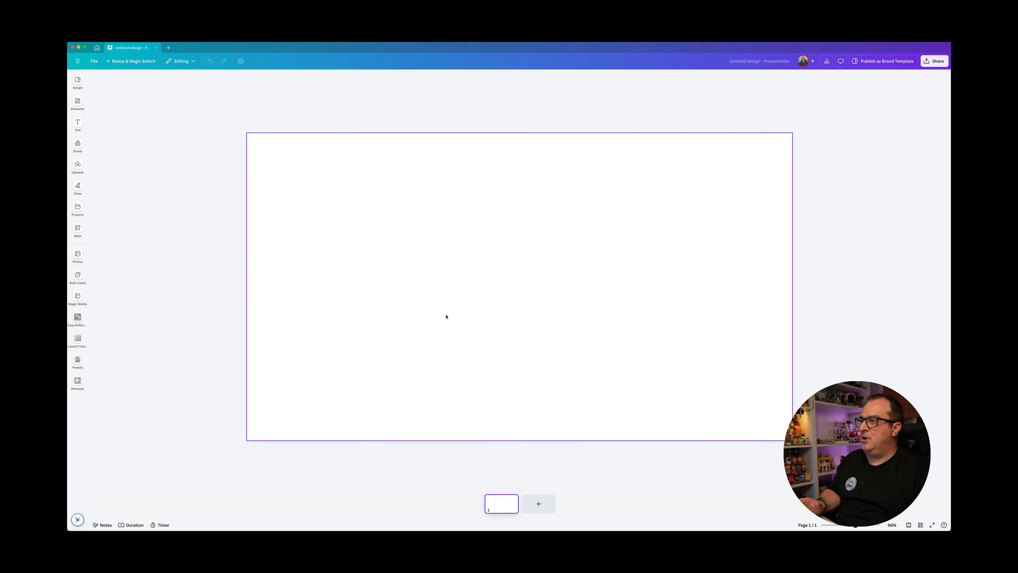
Step: Open the presentation layouts' brand-matching options and look at the selectable brand kits without changing the kit
{"action": "left_click", "coordinate": [78, 84]}
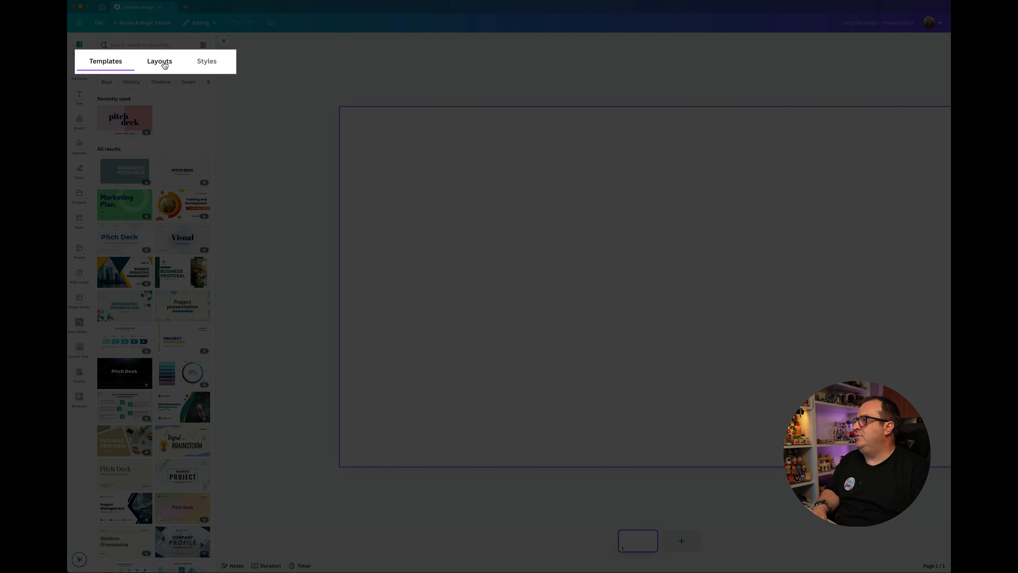
{"action": "left_click", "coordinate": [162, 64]}
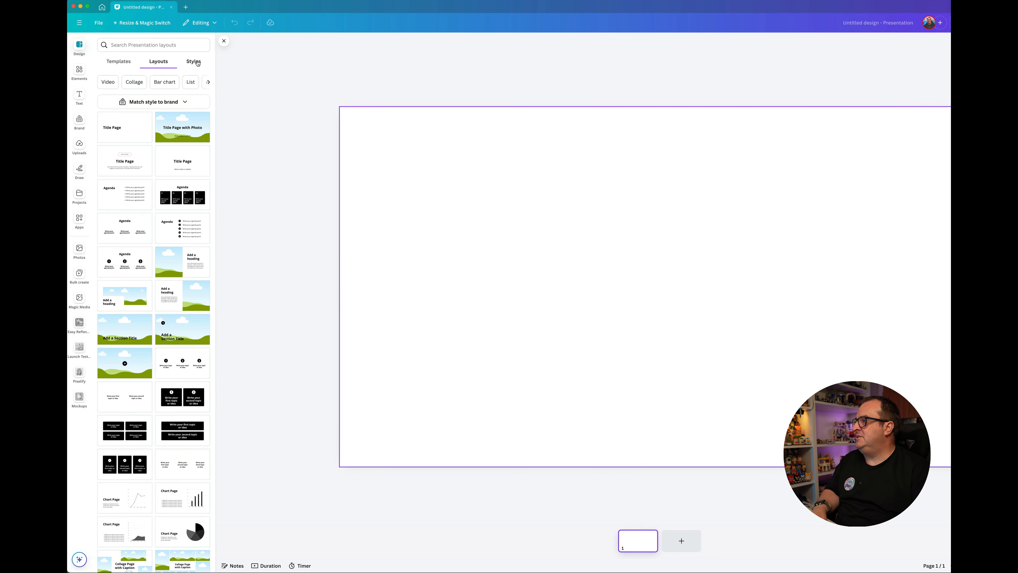
{"action": "left_click", "coordinate": [171, 105]}
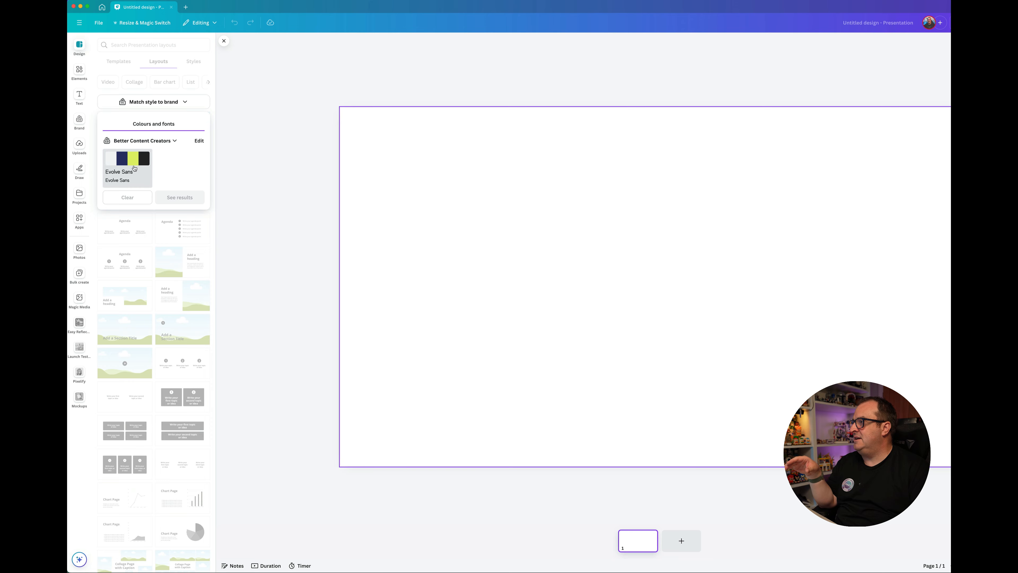
{"action": "left_click", "coordinate": [134, 169]}
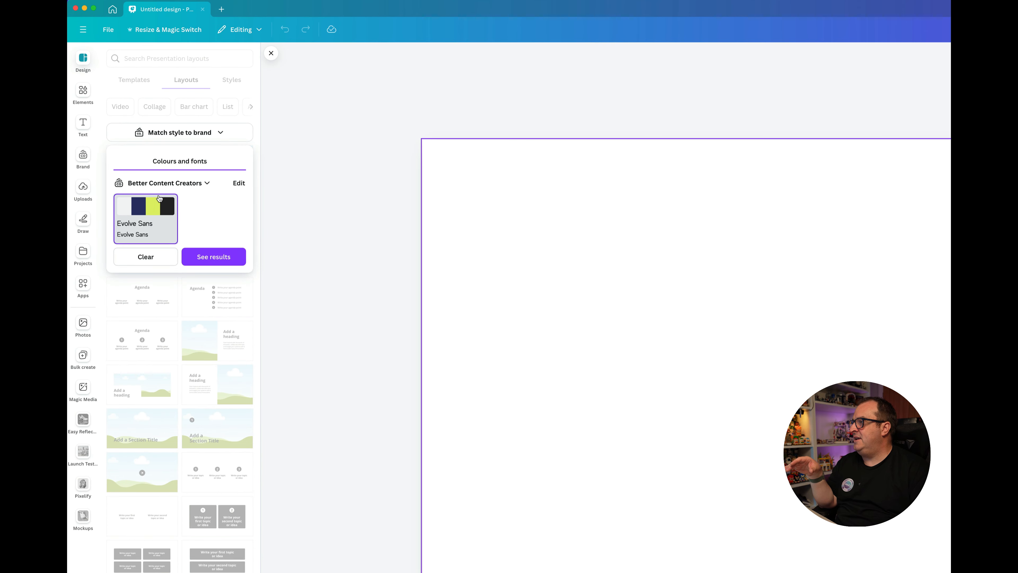
{"action": "left_click", "coordinate": [198, 185]}
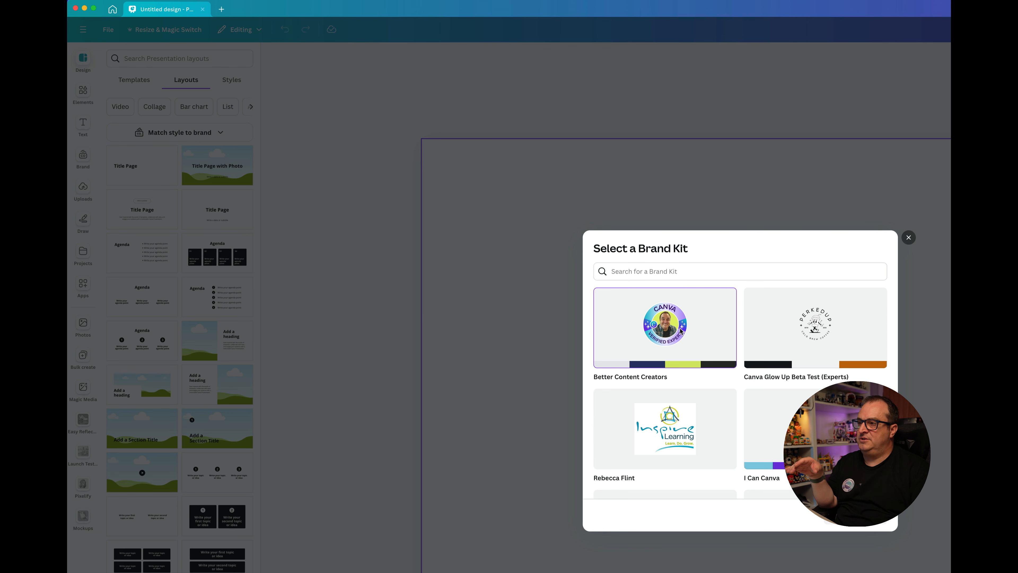
{"action": "left_click", "coordinate": [909, 237]}
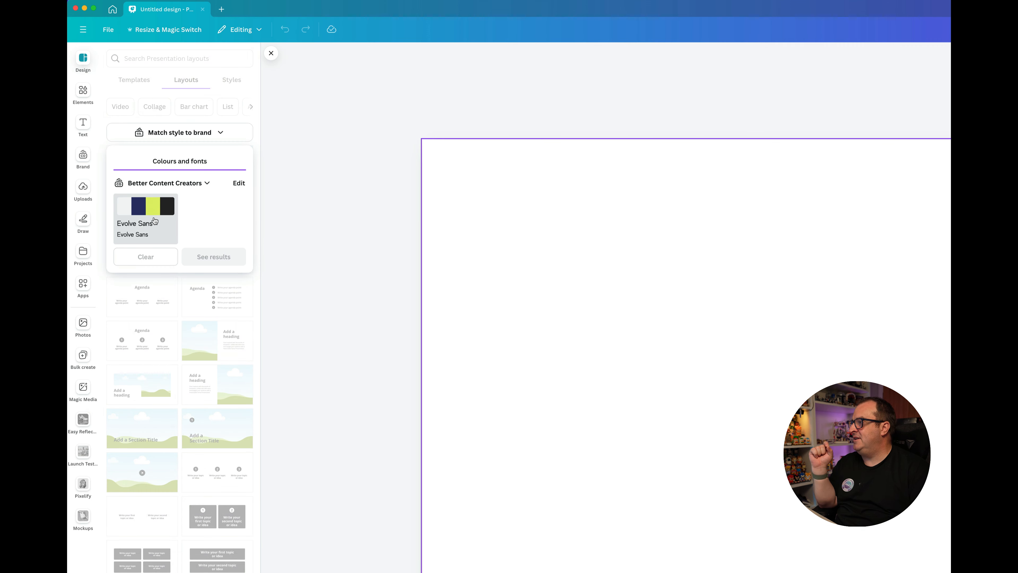
Step: Match the layouts to the Better Content Creators colours and fonts, and apply the dark Chart Page layout with the bar chart
{"action": "left_click", "coordinate": [155, 220]}
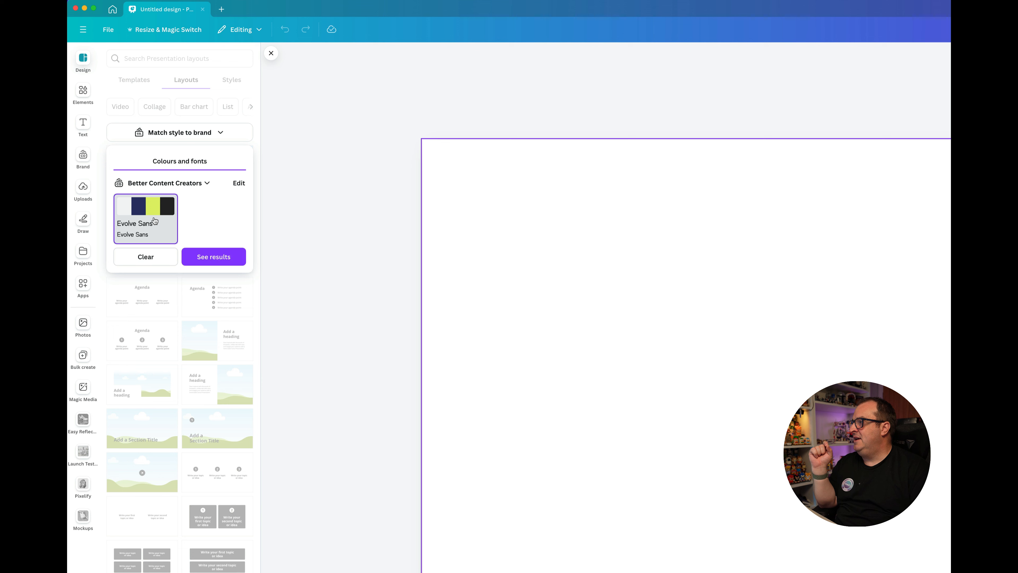
{"action": "left_click", "coordinate": [219, 257]}
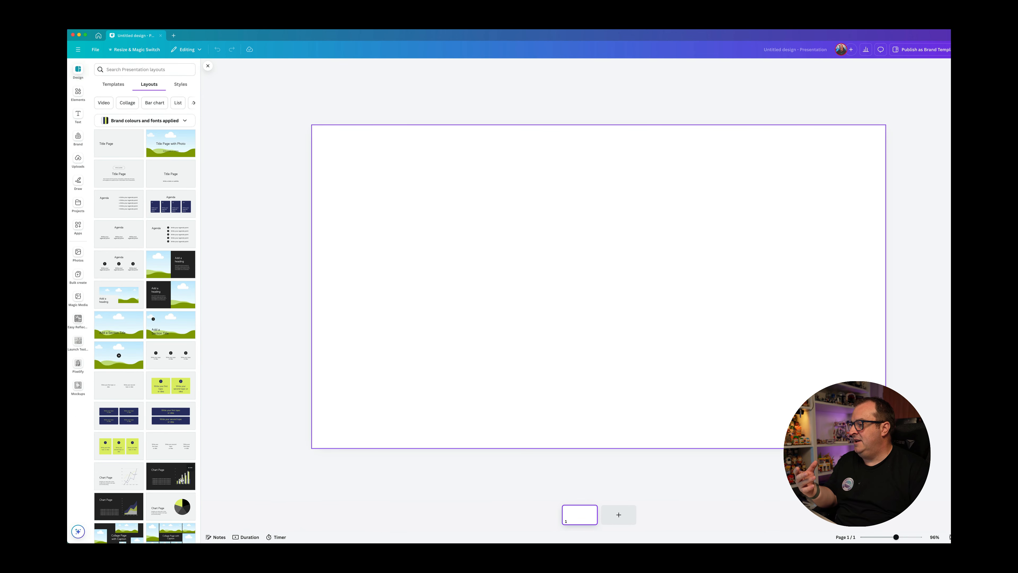
{"action": "left_click", "coordinate": [182, 480]}
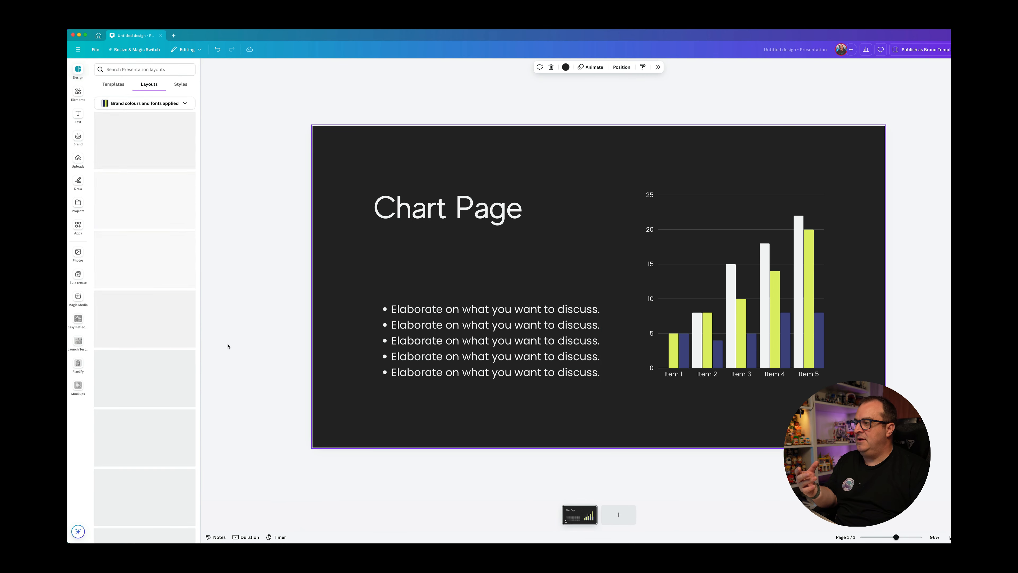
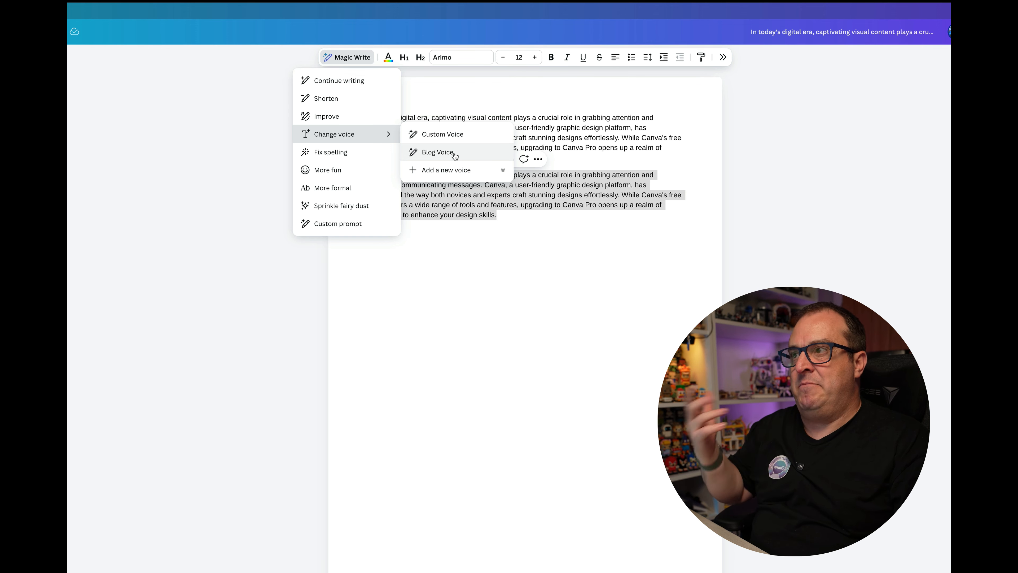
Step: Rewrite the second paragraph in the Blog Voice with Magic Write, and paste a copy of the first paragraph below it
{"action": "left_click", "coordinate": [438, 152]}
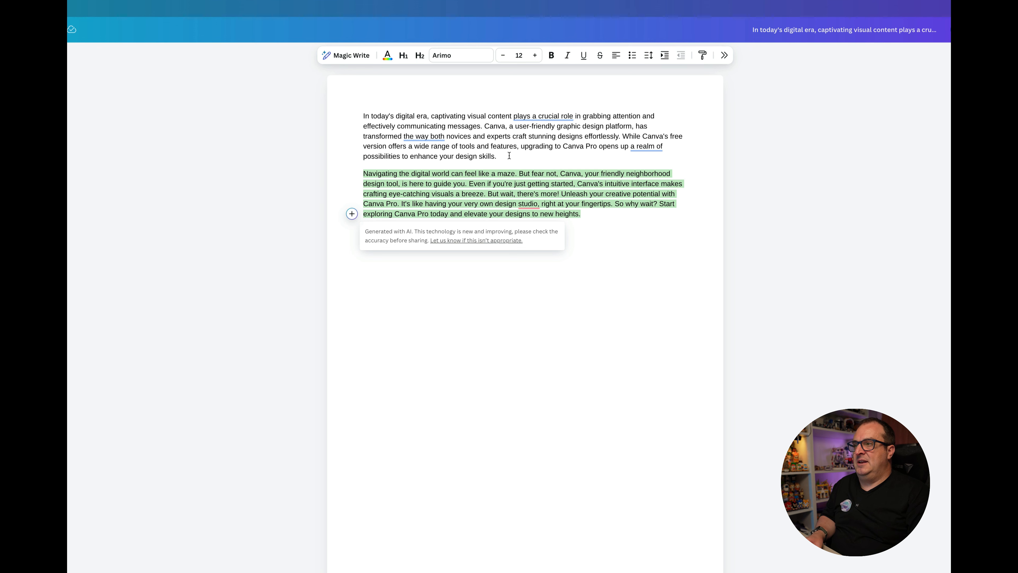
{"action": "left_click_drag", "start_coordinate": [509, 156], "coordinate": [360, 113]}
{"action": "key", "text": "ctrl+c"}
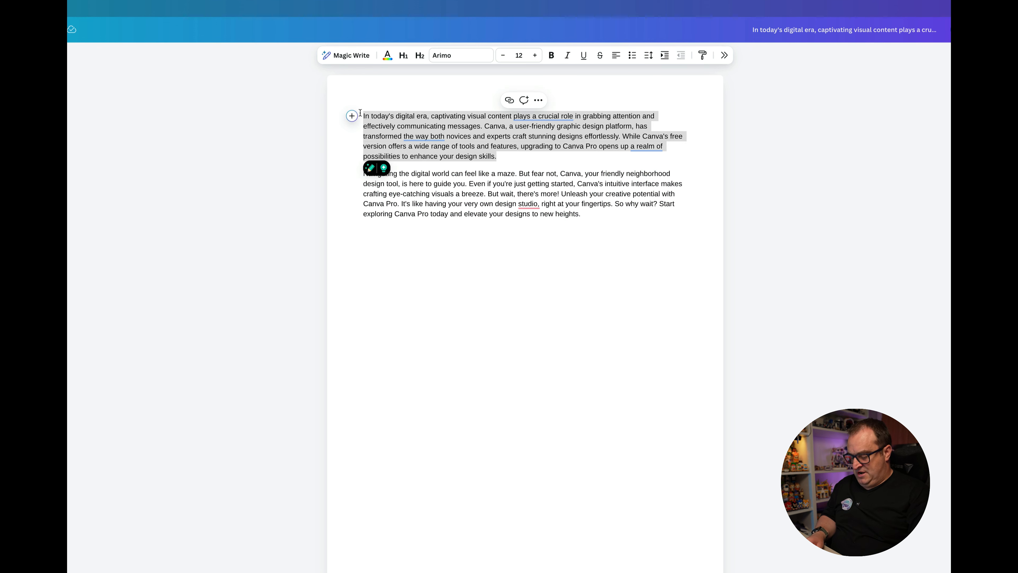
{"action": "left_click", "coordinate": [491, 238]}
{"action": "key", "text": "Return"}
{"action": "key", "text": "Return"}
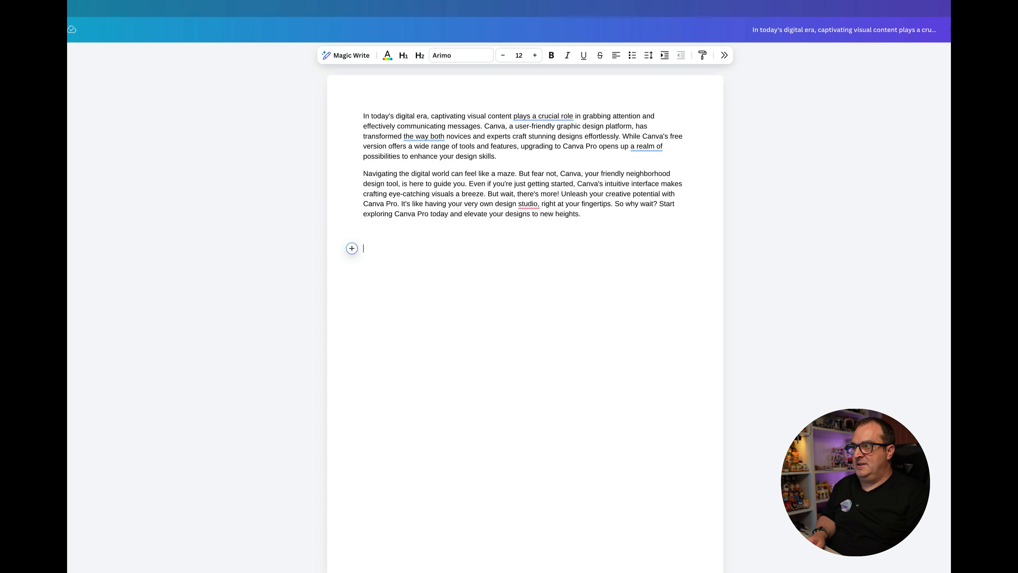
{"action": "key", "text": "ctrl+v"}
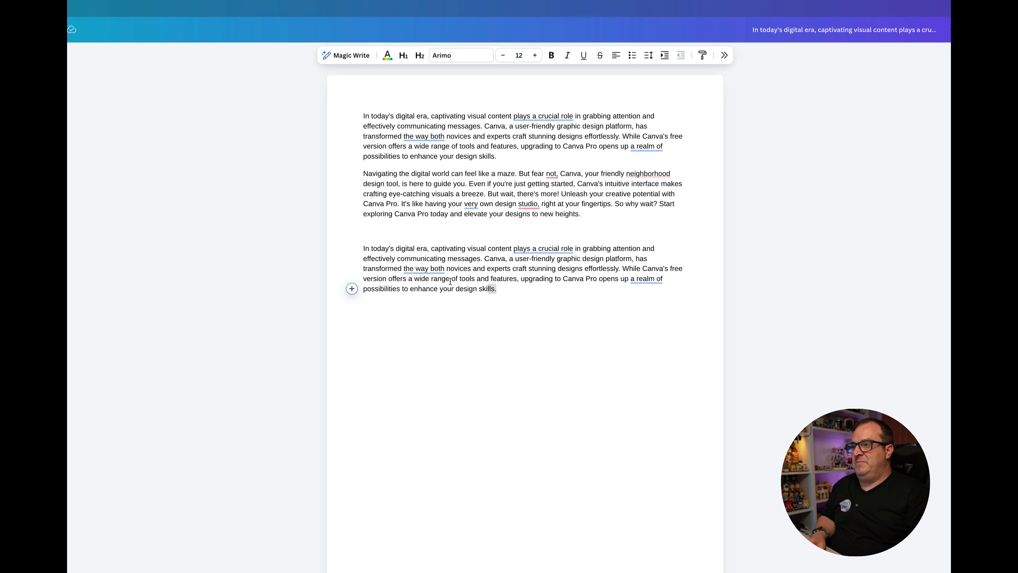
Step: Rewrite the pasted third paragraph in the Custom Voice with Magic Write, and deselect it
{"action": "left_click_drag", "start_coordinate": [450, 282], "coordinate": [364, 248]}
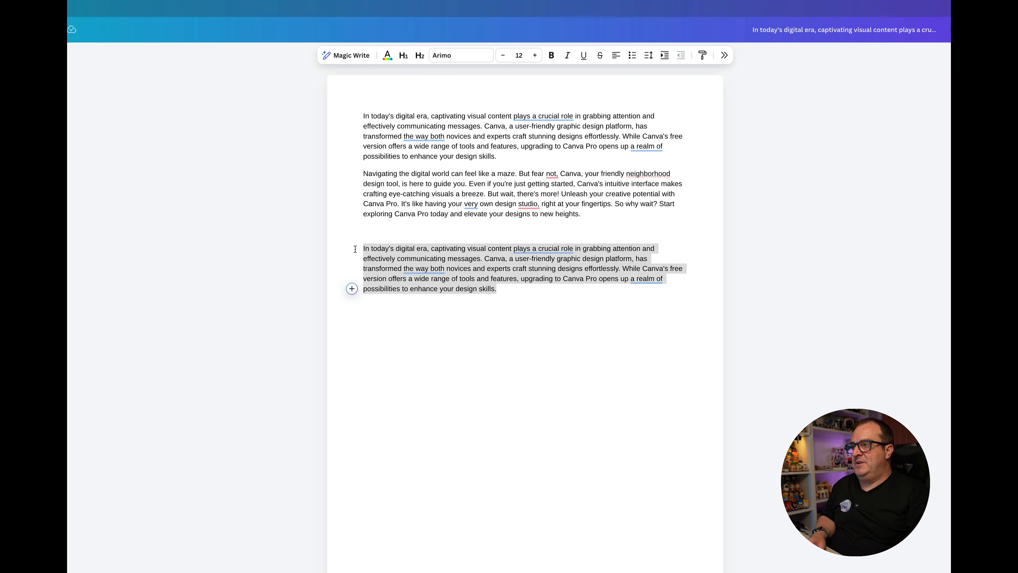
{"action": "left_click", "coordinate": [361, 56]}
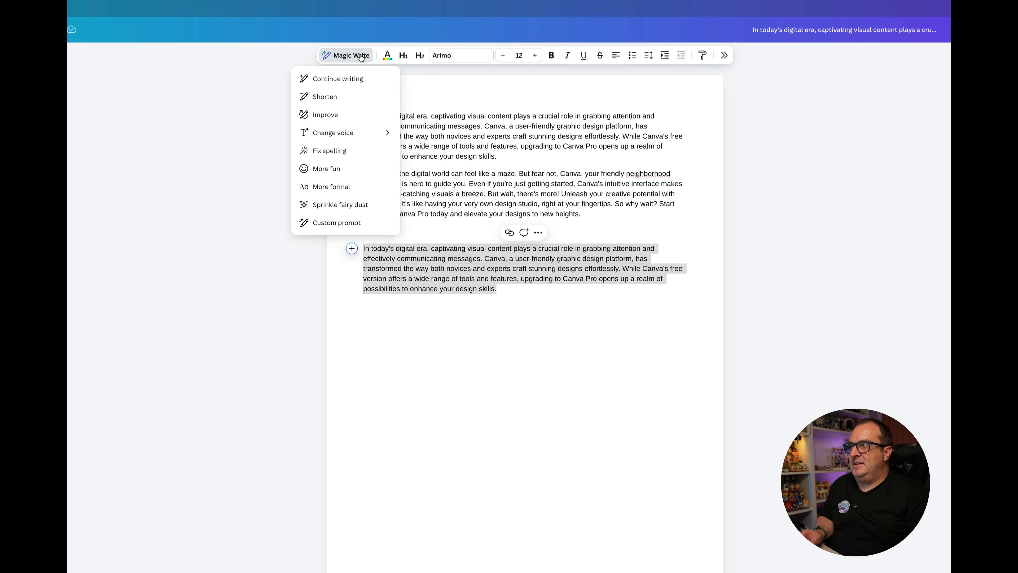
{"action": "mouse_move", "coordinate": [357, 137]}
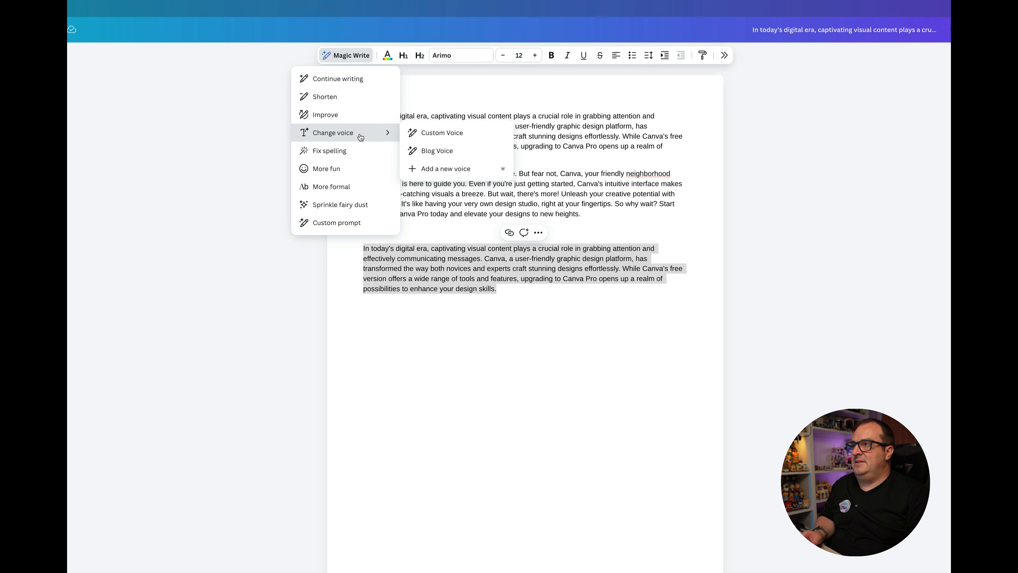
{"action": "left_click", "coordinate": [436, 136]}
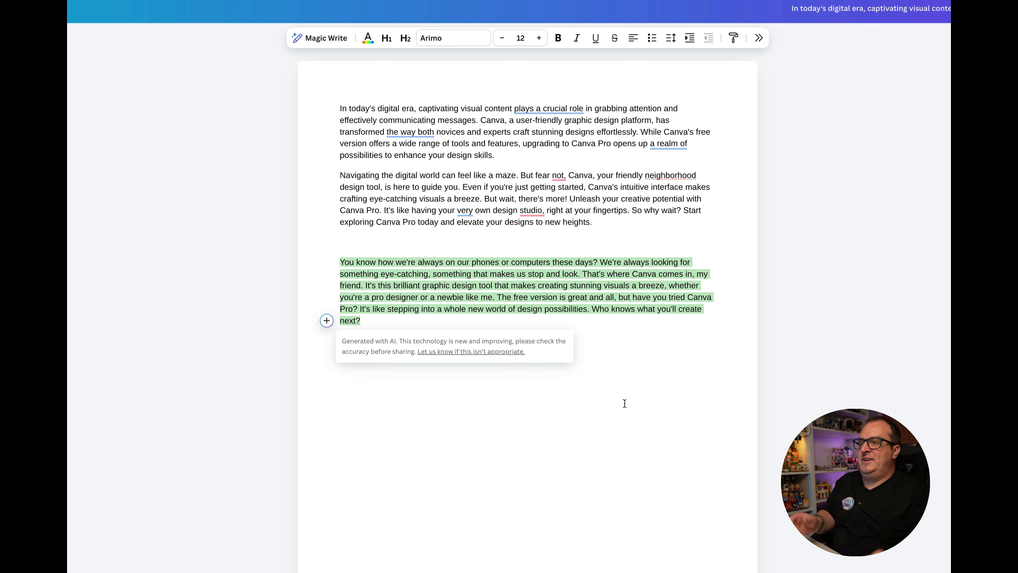
{"action": "left_click", "coordinate": [718, 300]}
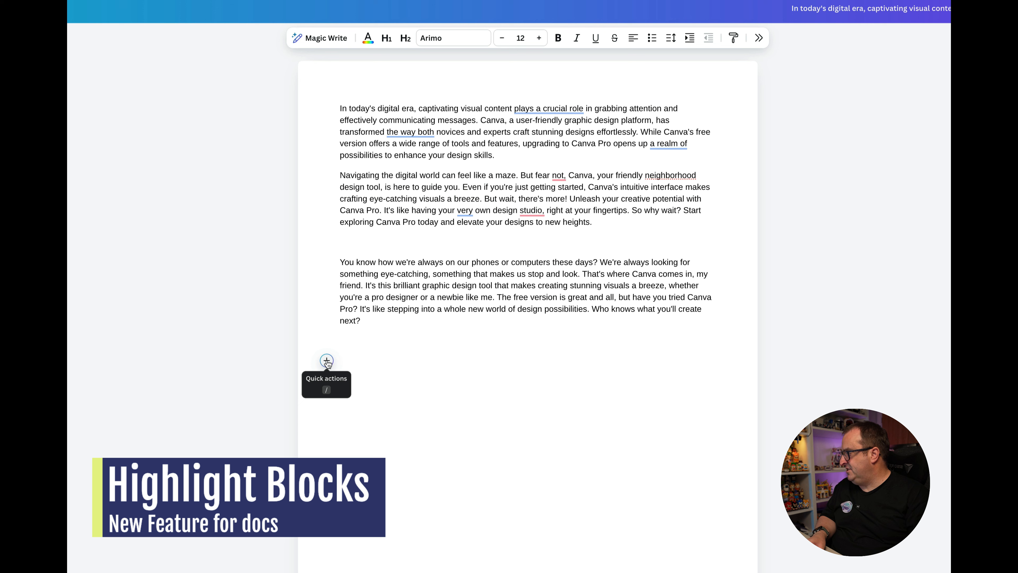
Step: Insert a Note highlight block on the empty line below the third paragraph
{"action": "left_click", "coordinate": [326, 361]}
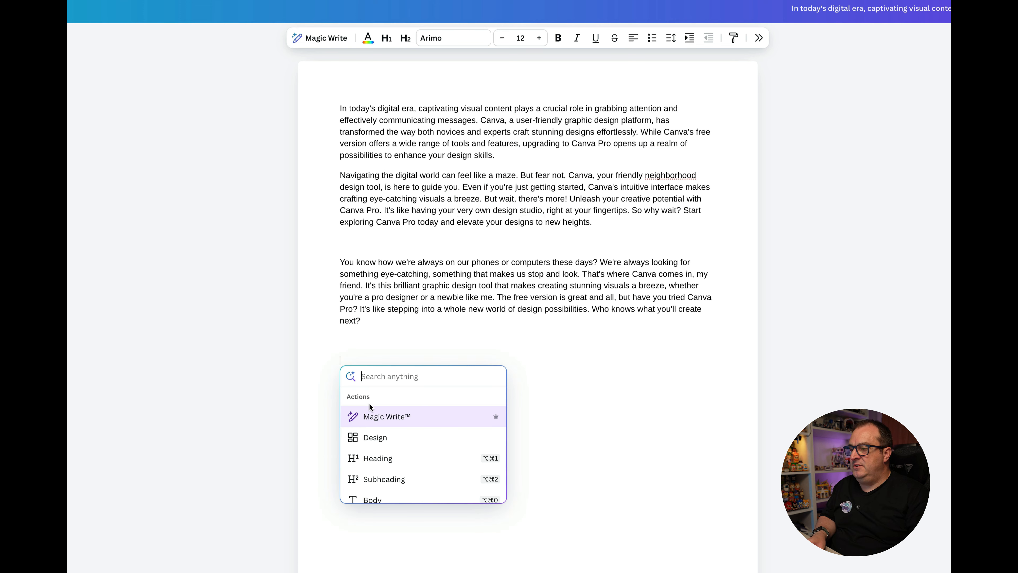
{"action": "scroll", "coordinate": [398, 439], "scroll_direction": "down", "scroll_amount": 5}
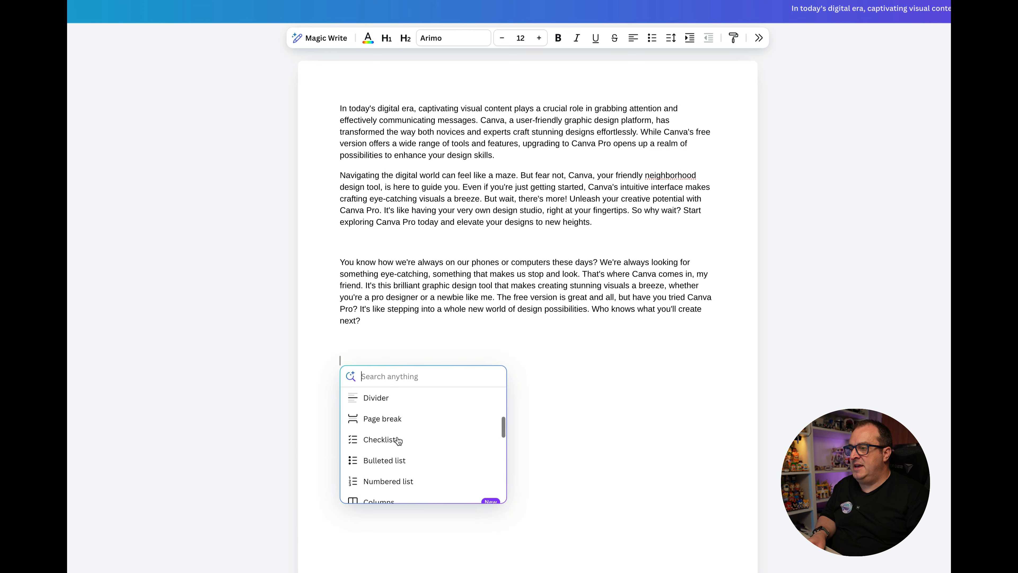
{"action": "scroll", "coordinate": [398, 440], "scroll_direction": "down", "scroll_amount": 5}
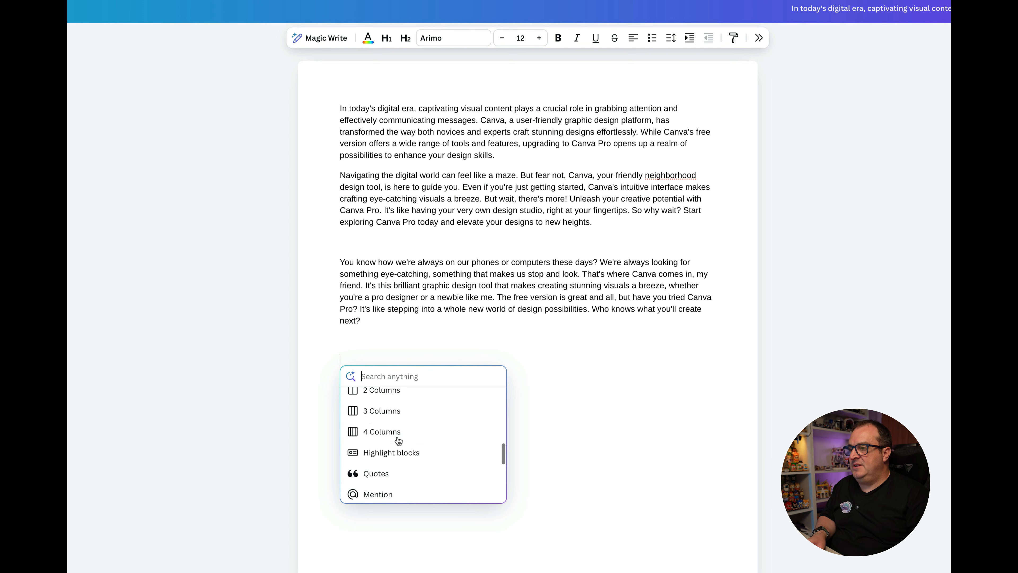
{"action": "left_click", "coordinate": [397, 453]}
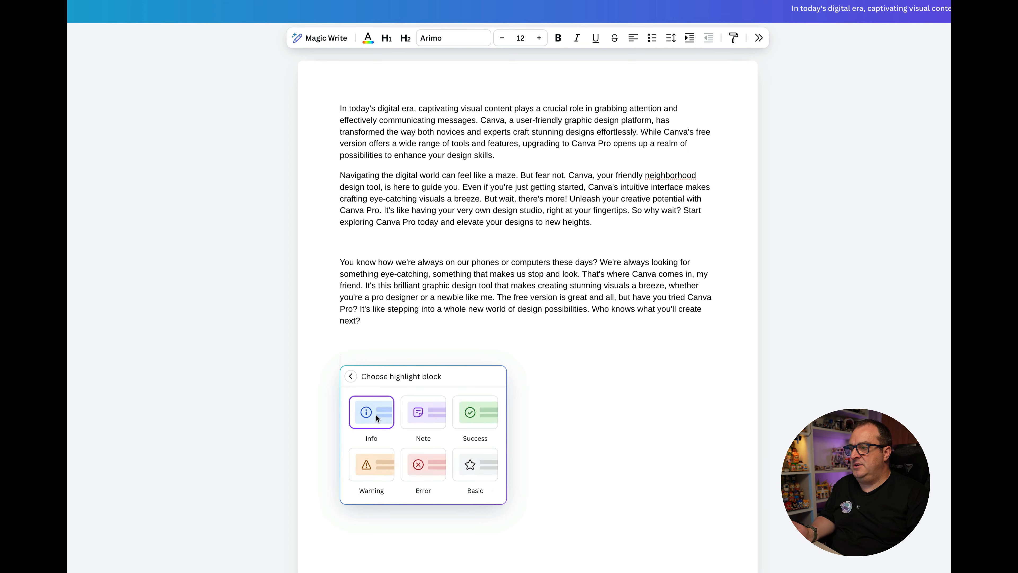
{"action": "left_click", "coordinate": [424, 416]}
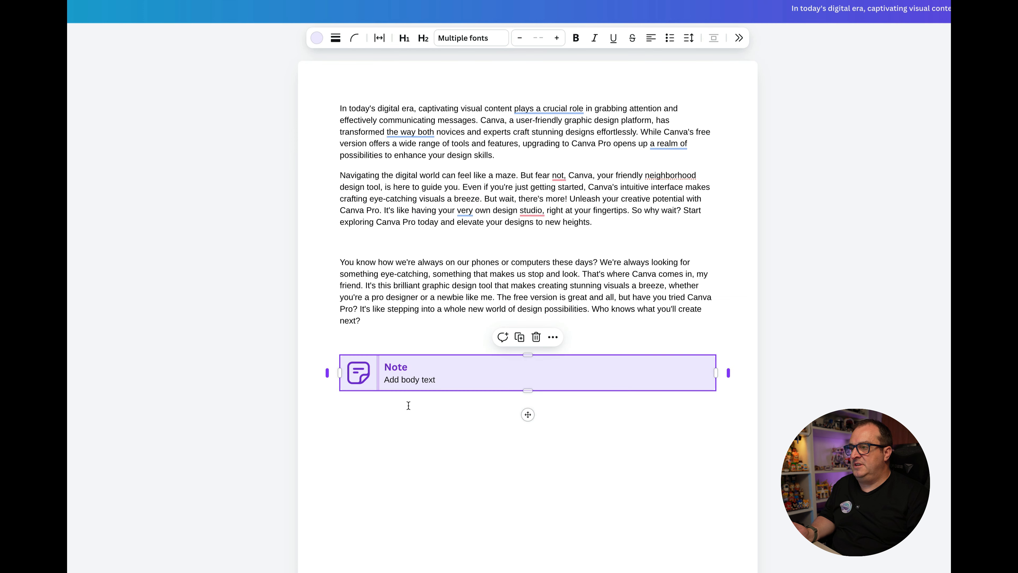
Step: Insert a Warning highlight block below the Note block and deselect it
{"action": "left_click", "coordinate": [364, 417]}
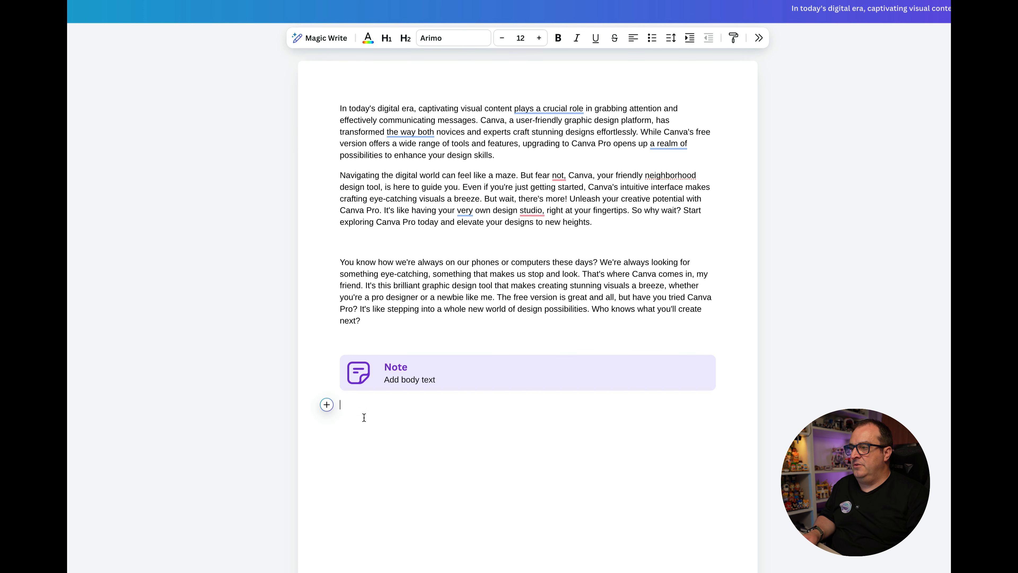
{"action": "left_click", "coordinate": [327, 404]}
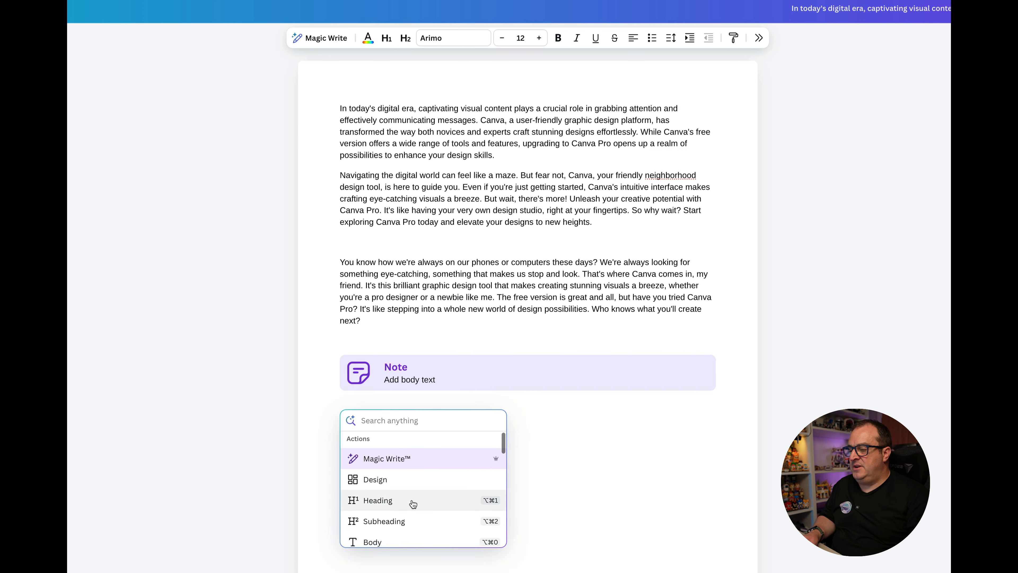
{"action": "scroll", "coordinate": [412, 503], "scroll_direction": "down", "scroll_amount": 5}
{"action": "scroll", "coordinate": [413, 503], "scroll_direction": "down", "scroll_amount": 5}
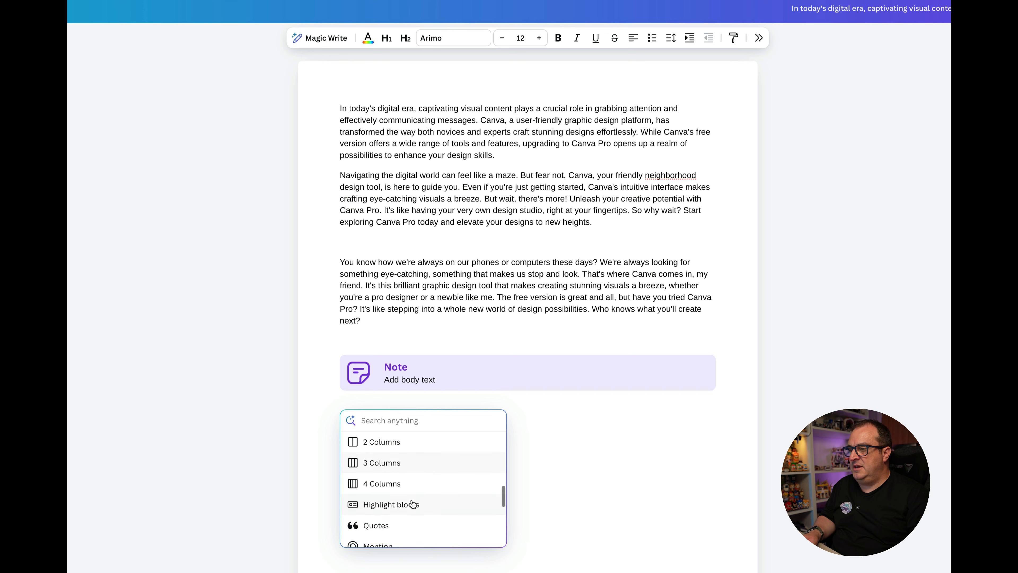
{"action": "left_click", "coordinate": [409, 504]}
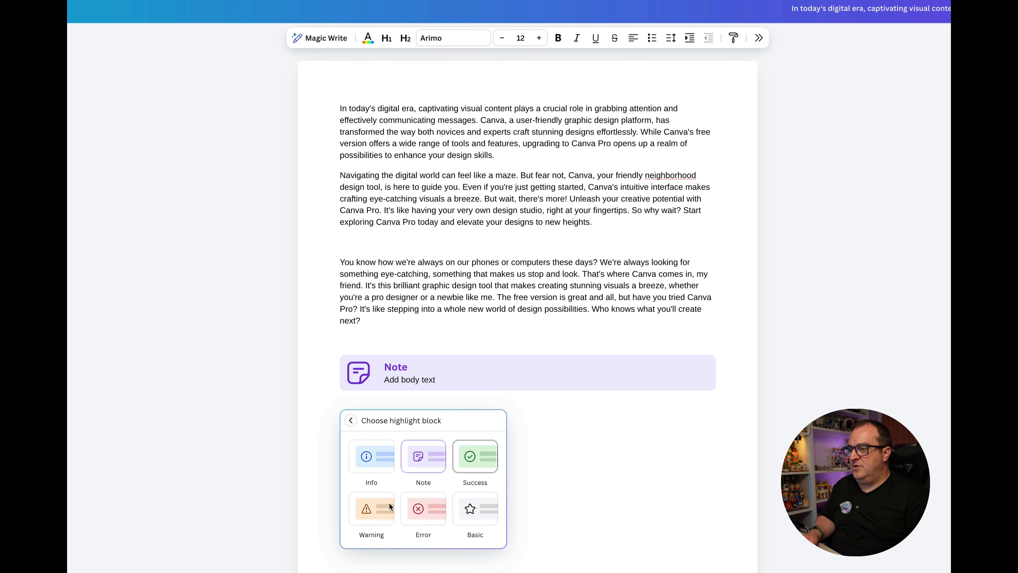
{"action": "left_click", "coordinate": [371, 514]}
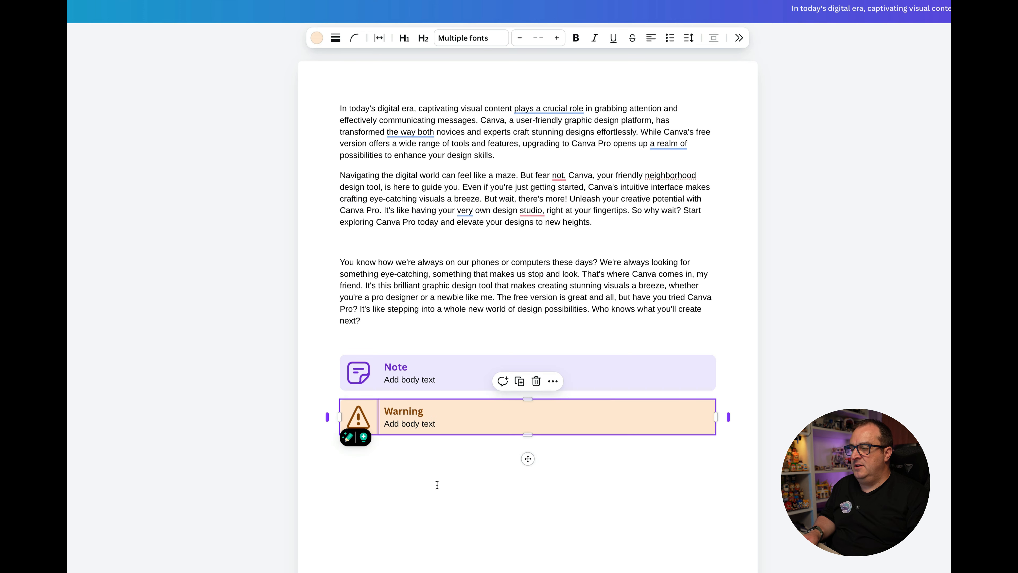
{"action": "left_click", "coordinate": [471, 517]}
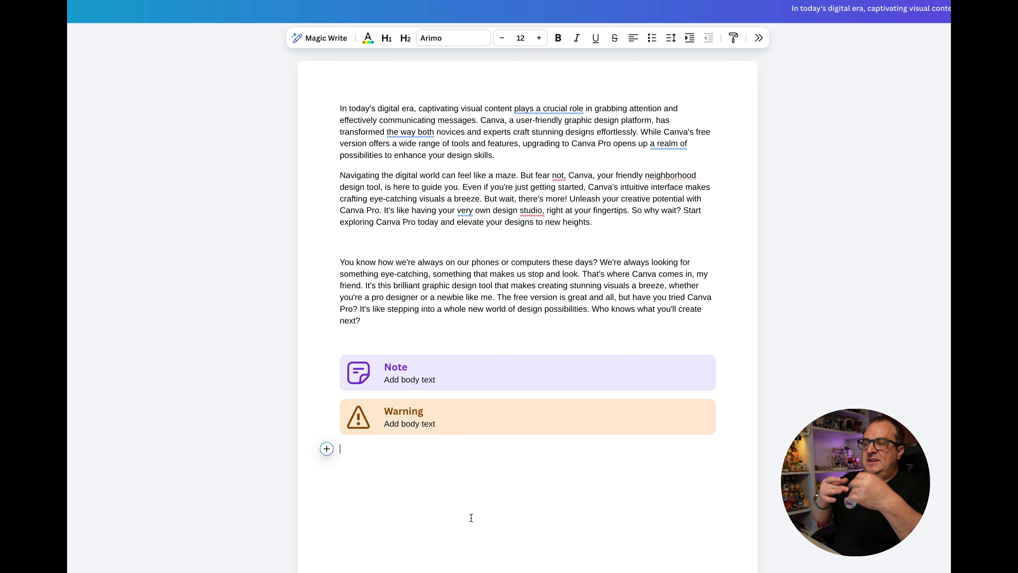
Step: Expand the Note block to full width and stretch its content area out to the page edges
{"action": "left_click", "coordinate": [488, 374]}
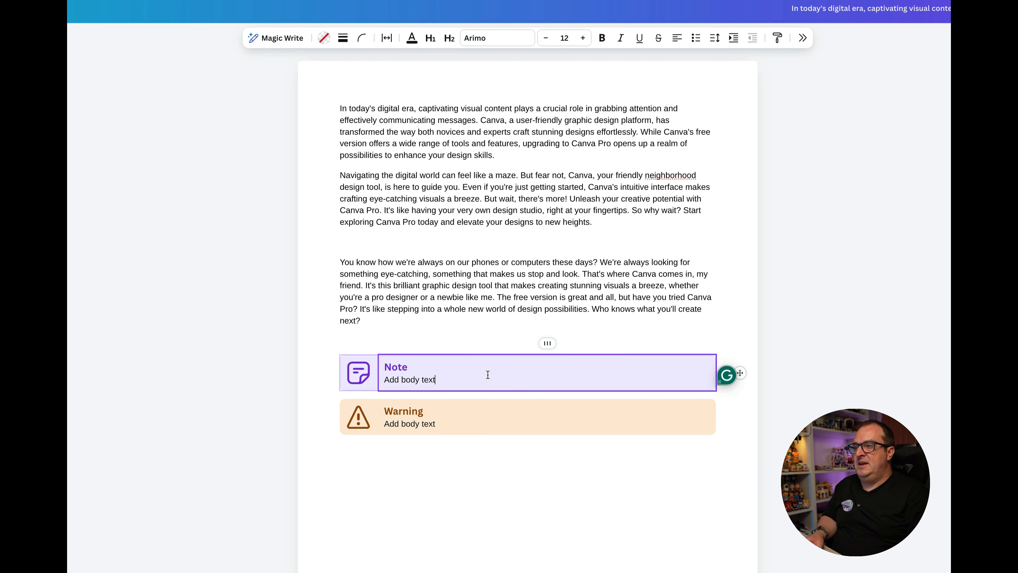
{"action": "left_click", "coordinate": [548, 344]}
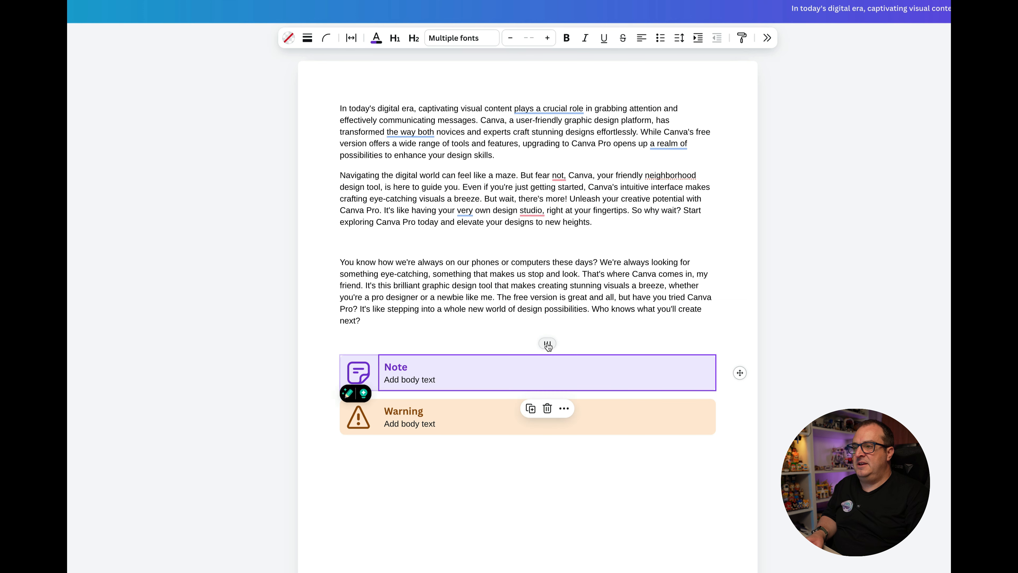
{"action": "scroll", "coordinate": [548, 344], "scroll_direction": "down", "scroll_amount": 2}
{"action": "left_click", "coordinate": [564, 337]}
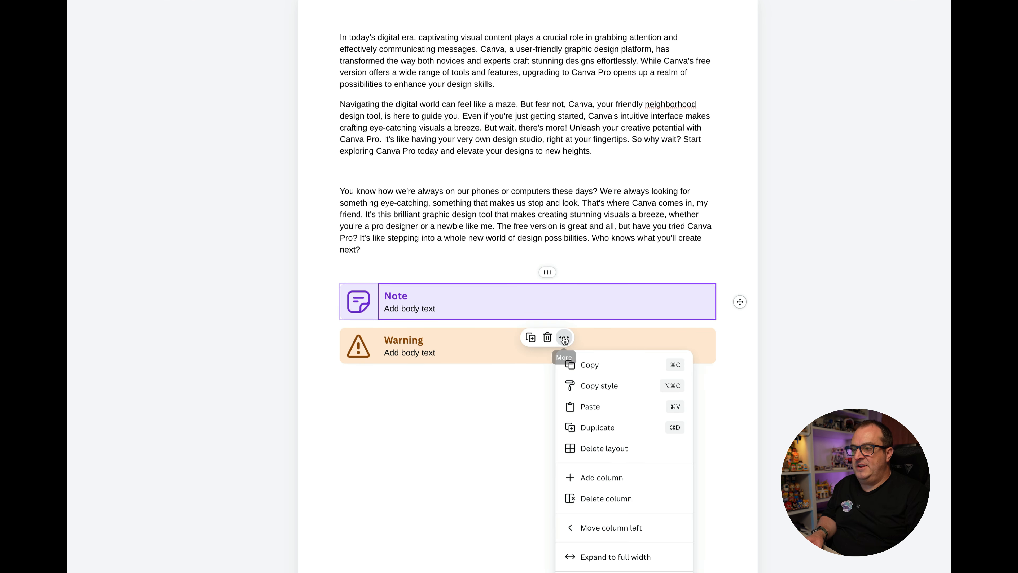
{"action": "left_click", "coordinate": [605, 556]}
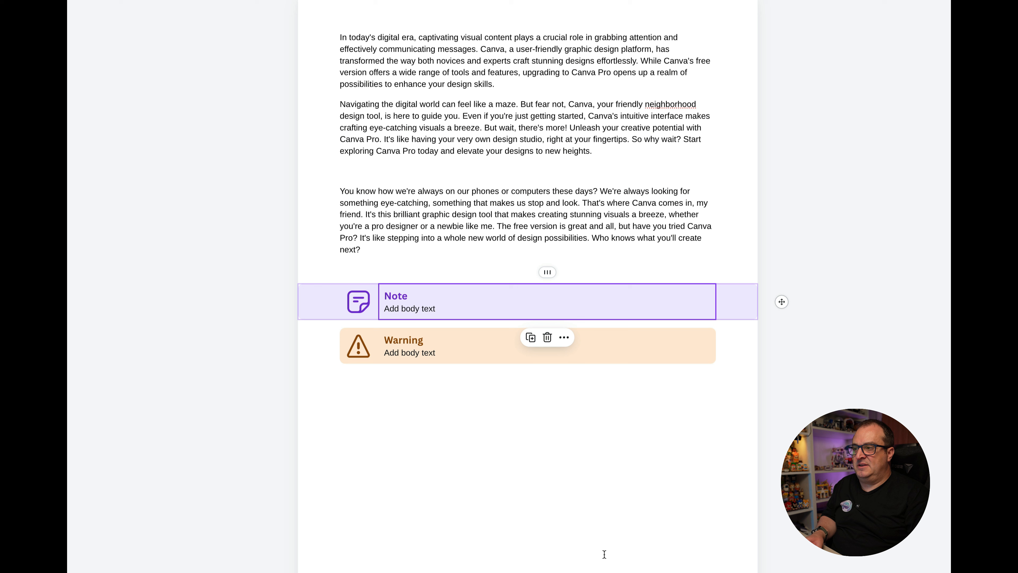
{"action": "left_click", "coordinate": [473, 371]}
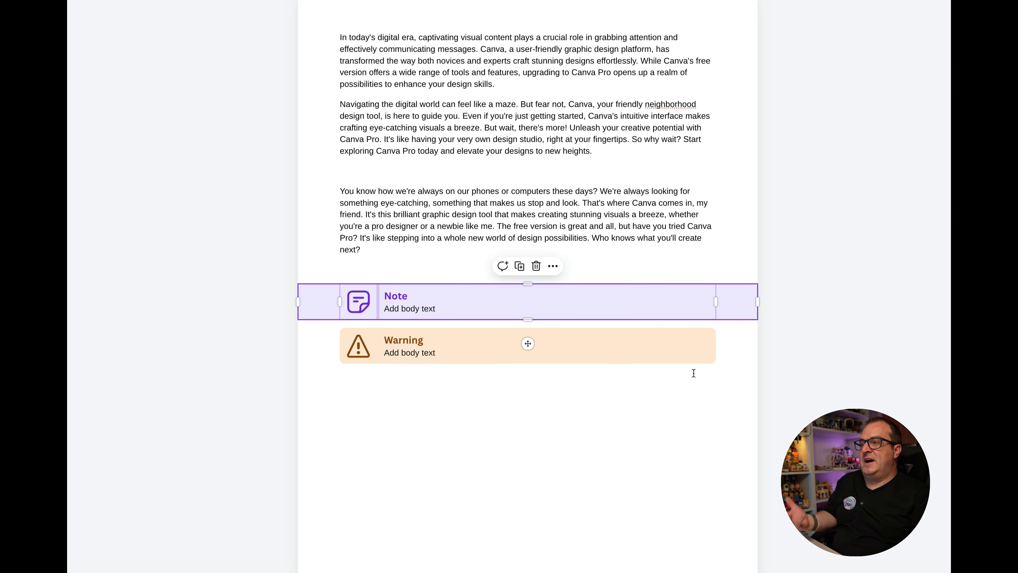
{"action": "left_click_drag", "start_coordinate": [719, 304], "coordinate": [760, 305]}
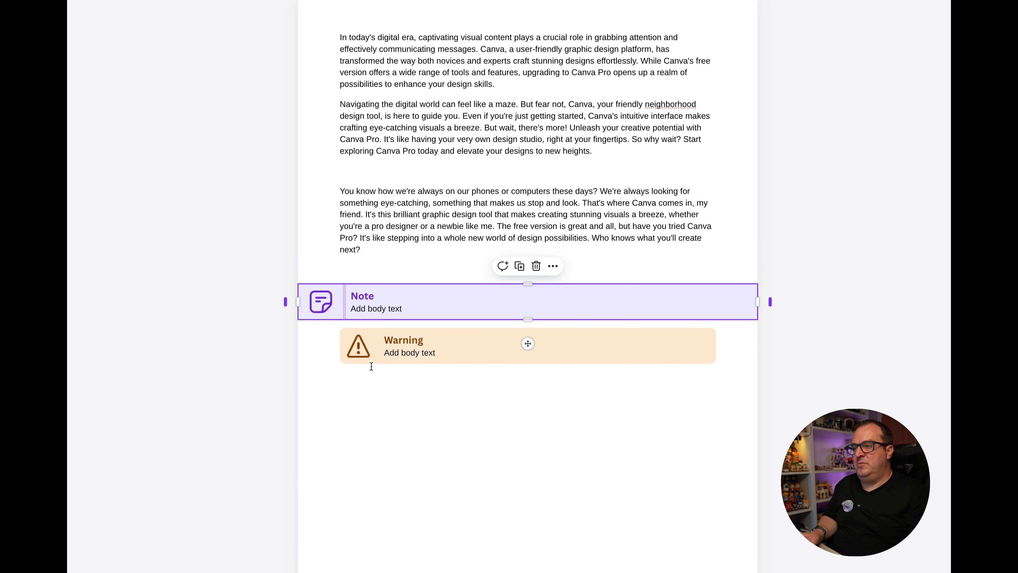
Step: Move the Note block's text column in front of its icon column so the icon sits at the far end
{"action": "left_click", "coordinate": [613, 347]}
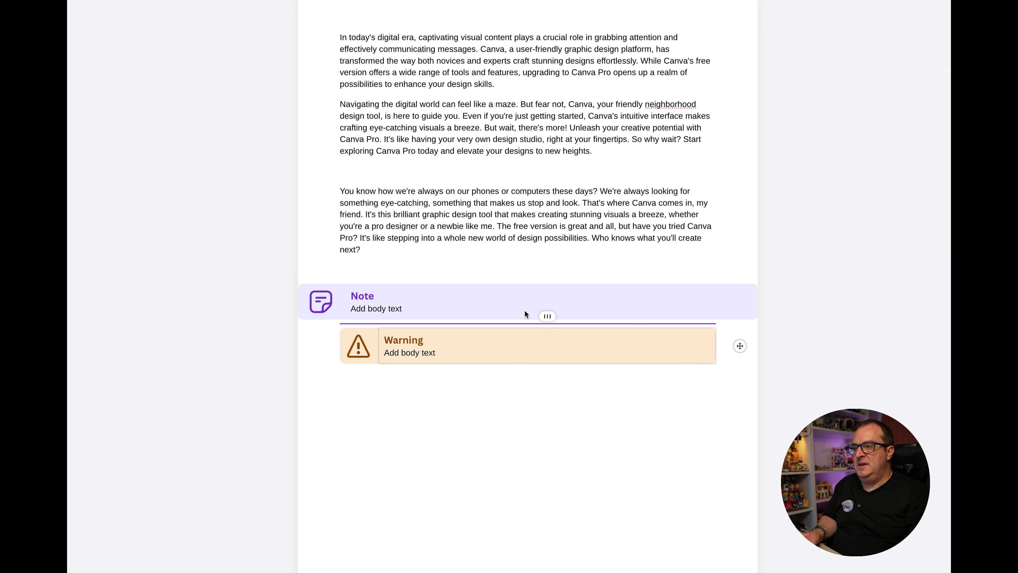
{"action": "left_click", "coordinate": [485, 305]}
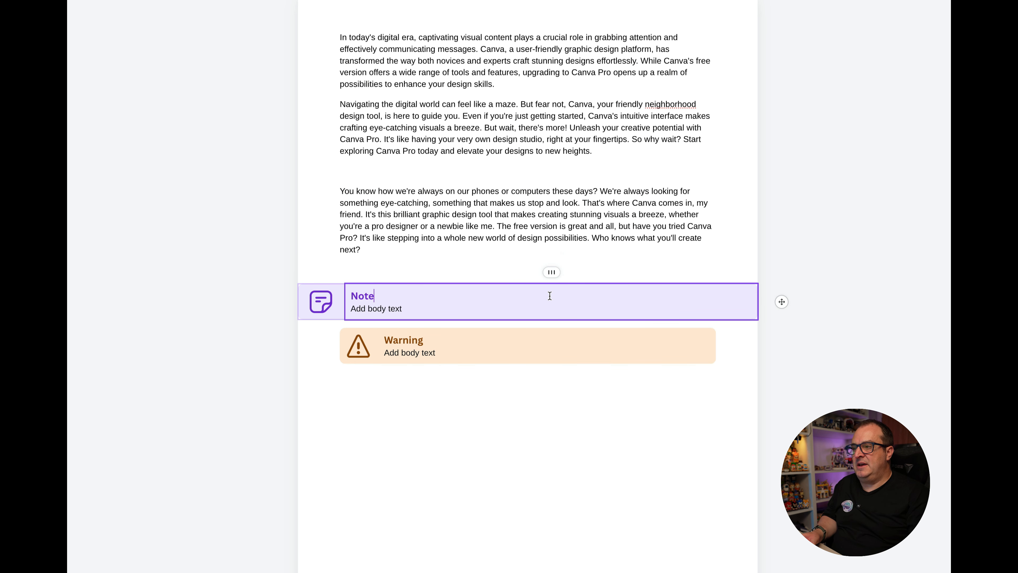
{"action": "left_click_drag", "start_coordinate": [552, 274], "coordinate": [319, 304]}
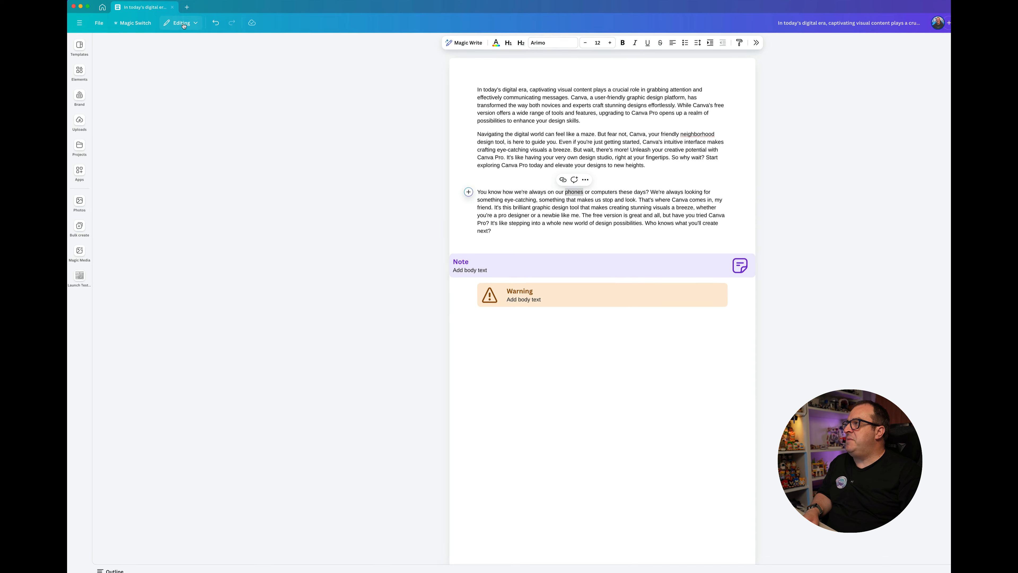
Step: Switch the document to Suggesting mode and propose replacing "phones" with "Speakers" in the third paragraph
{"action": "left_click", "coordinate": [184, 24]}
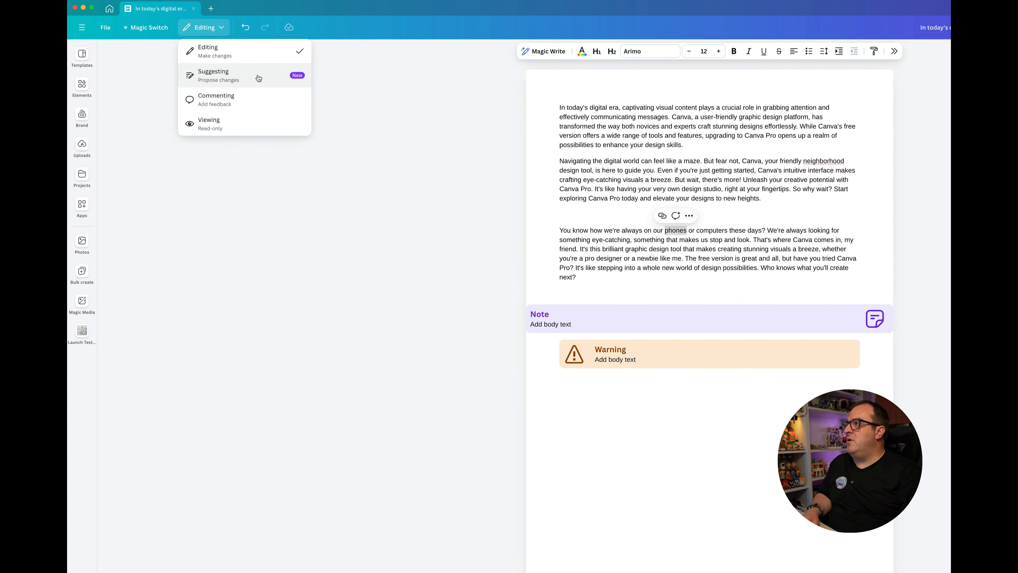
{"action": "left_click", "coordinate": [258, 77]}
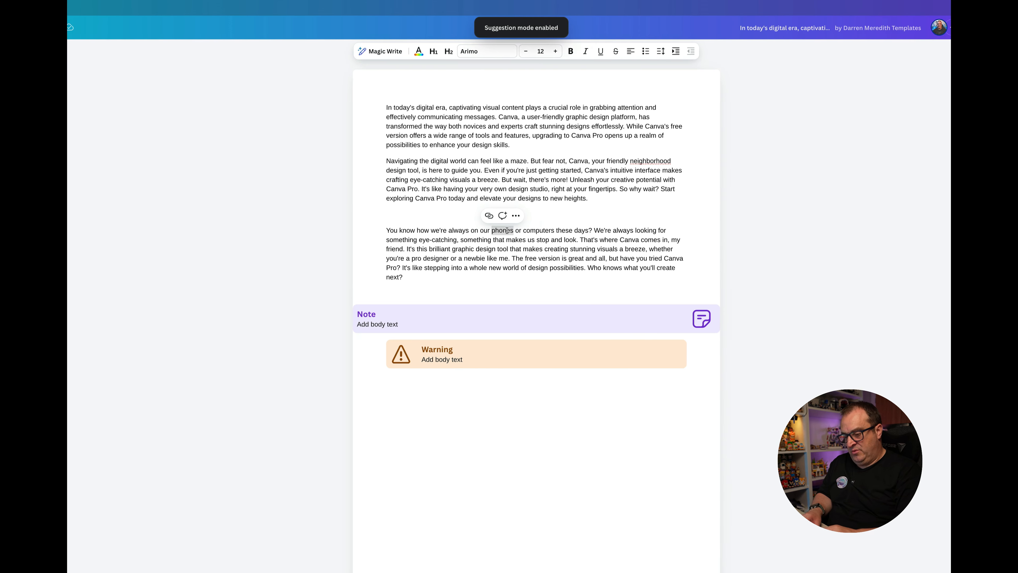
{"action": "type", "text": "Speakers"}
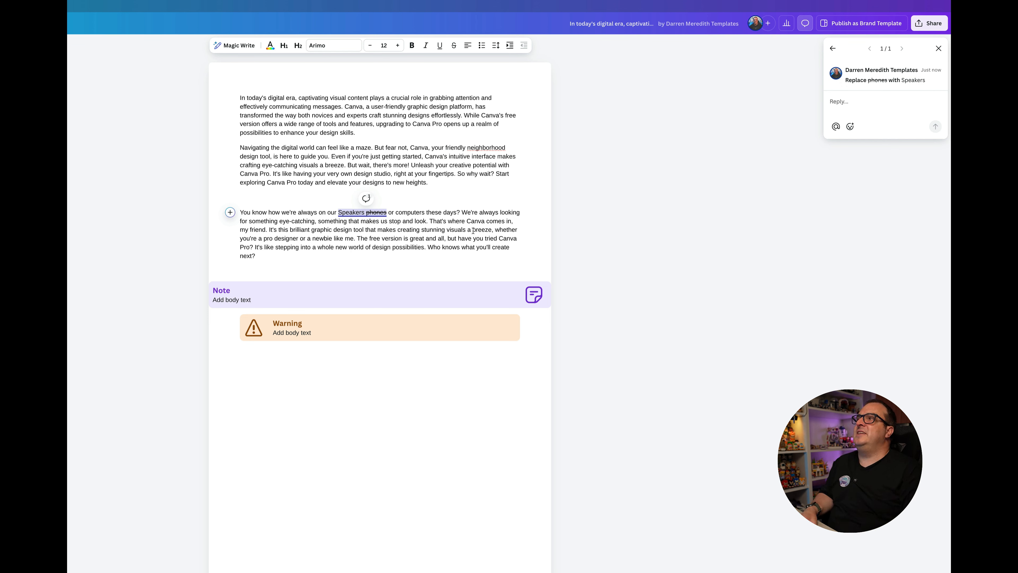
{"action": "left_click", "coordinate": [516, 224]}
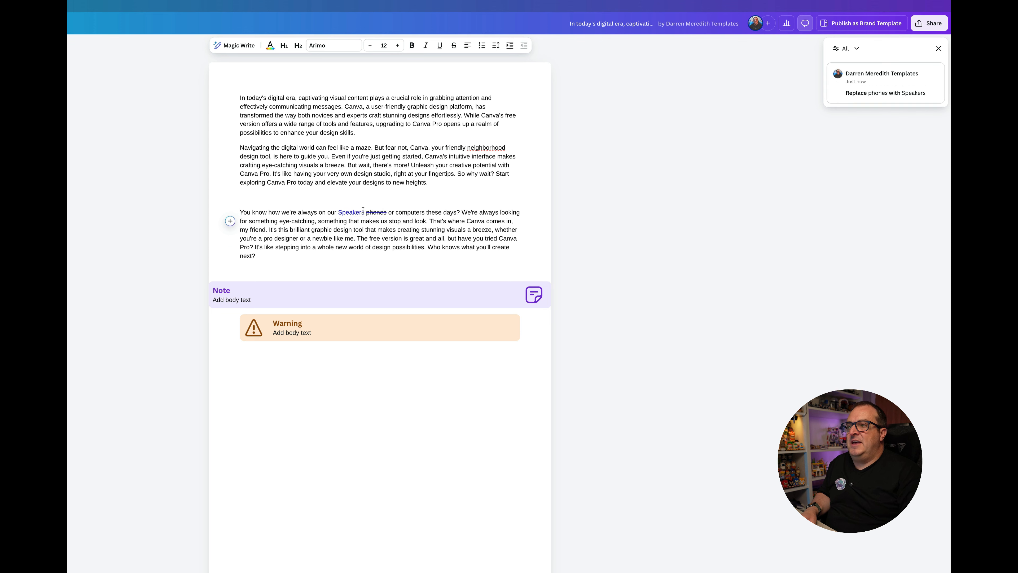
Step: Reject the suggestion to replace "phones" with "Speakers"
{"action": "mouse_move", "coordinate": [902, 90]}
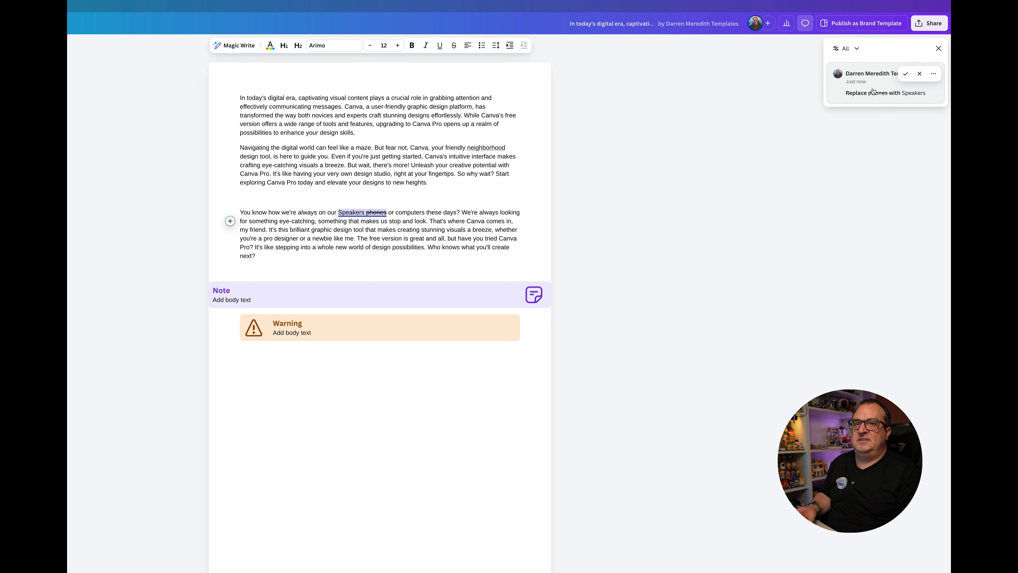
{"action": "left_click", "coordinate": [918, 74]}
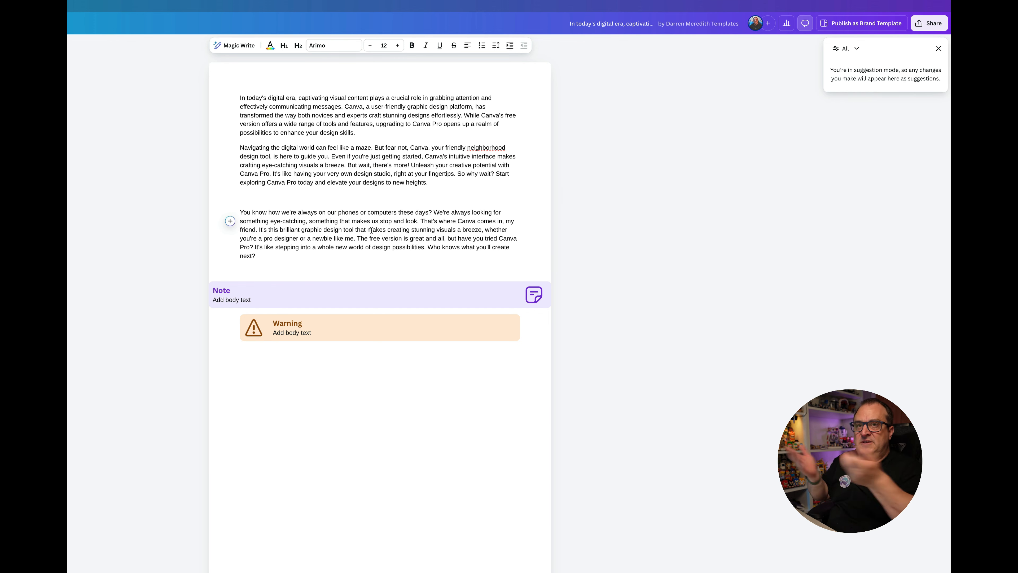
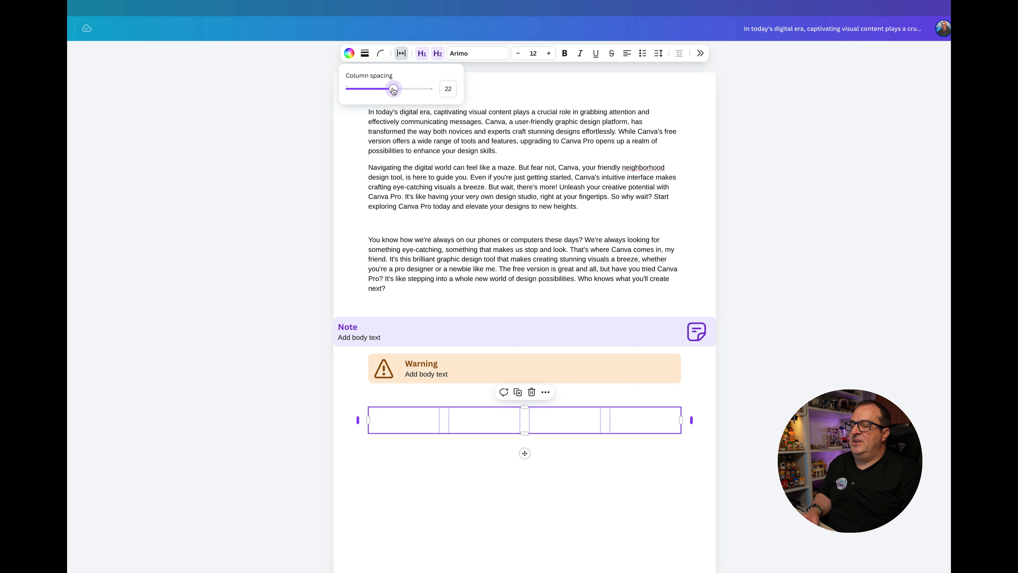
Step: Expand the four-column block below the Warning block to full width and stretch its columns out to the page edges
{"action": "left_click", "coordinate": [368, 421]}
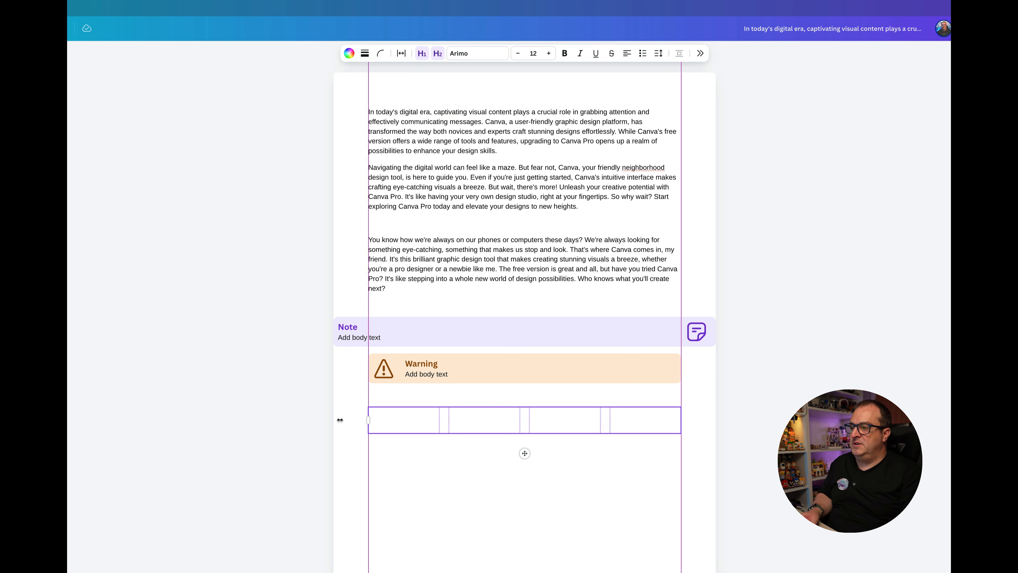
{"action": "left_click", "coordinate": [545, 392]}
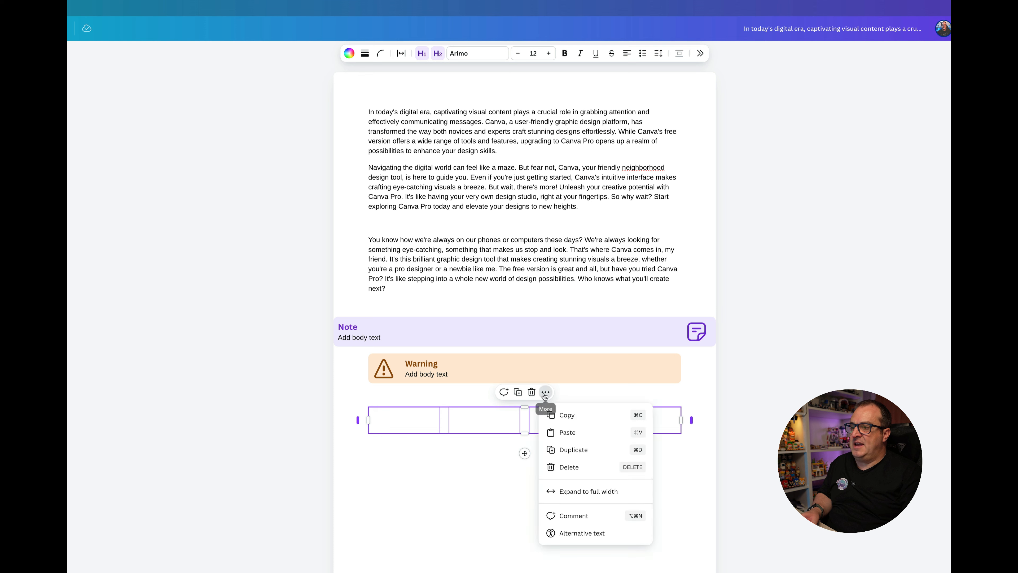
{"action": "left_click", "coordinate": [578, 492]}
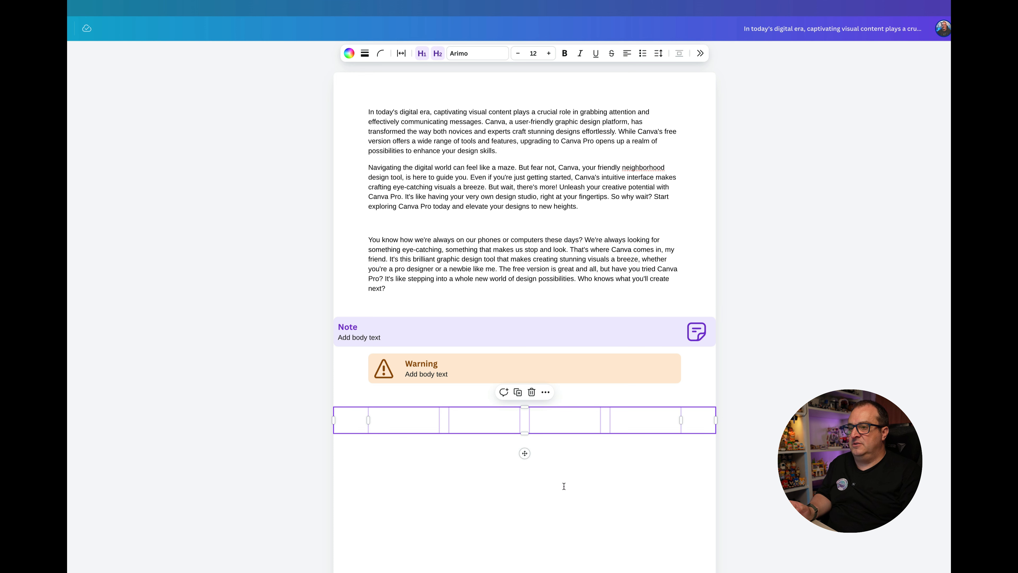
{"action": "left_click_drag", "start_coordinate": [367, 420], "coordinate": [333, 420]}
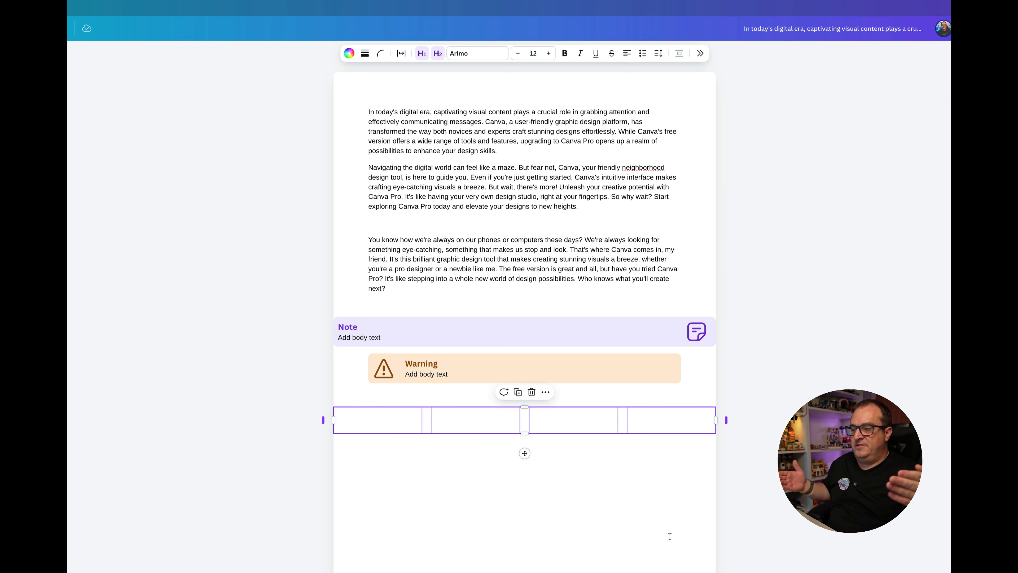
Step: Delete the four-column block and add a run of blank lines below the Warning block
{"action": "key", "text": "Delete"}
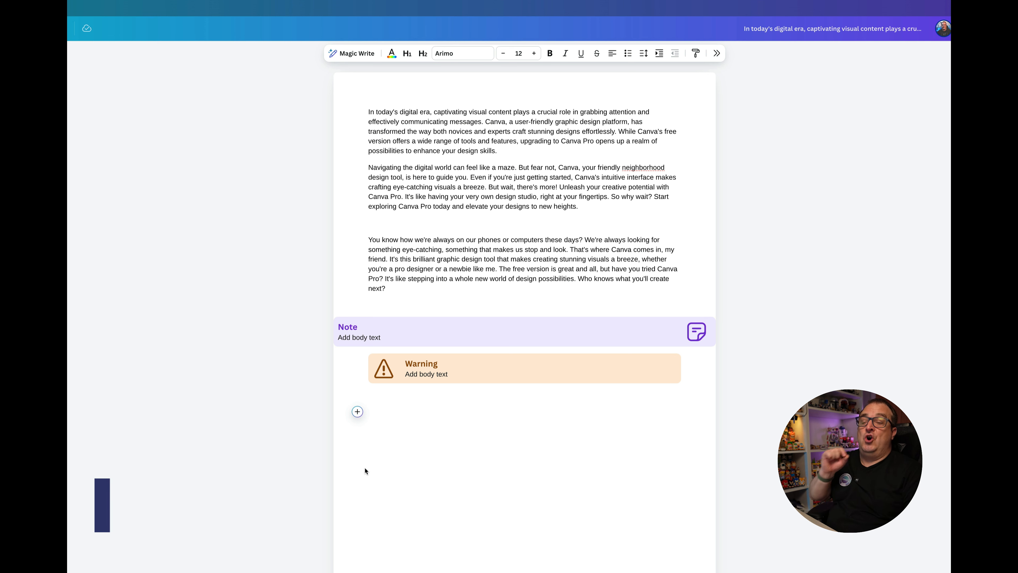
{"action": "scroll", "coordinate": [365, 469], "scroll_direction": "down", "scroll_amount": 1}
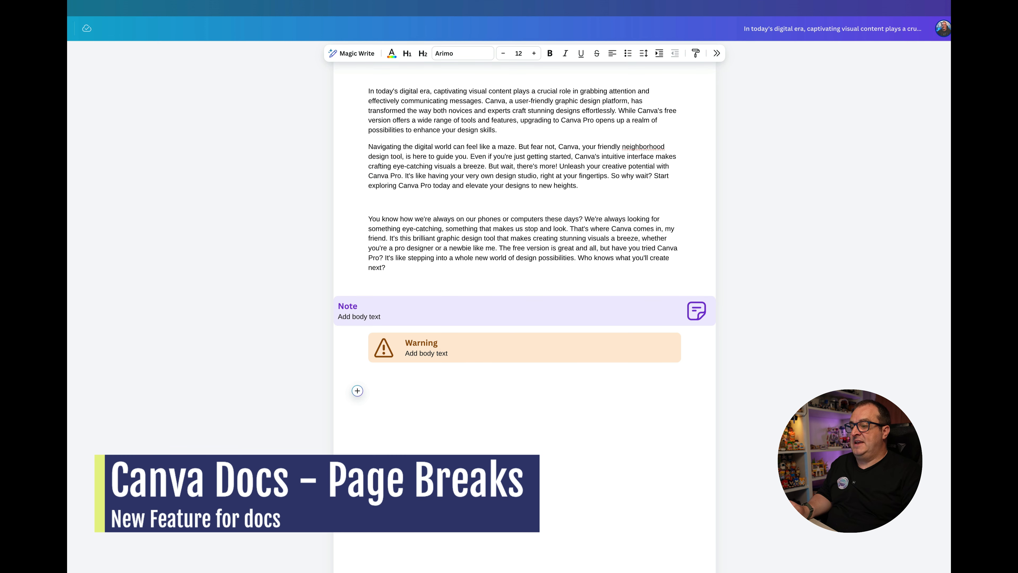
{"action": "key", "text": "Return"}
{"action": "key", "text": "Return"}
{"action": "key", "text": "Return"}
{"action": "key", "text": "Return"}
{"action": "key", "text": "Return"}
{"action": "key", "text": "Return"}
{"action": "key", "text": "Return"}
{"action": "key", "text": "Return"}
{"action": "key", "text": "Return"}
{"action": "key", "text": "Return"}
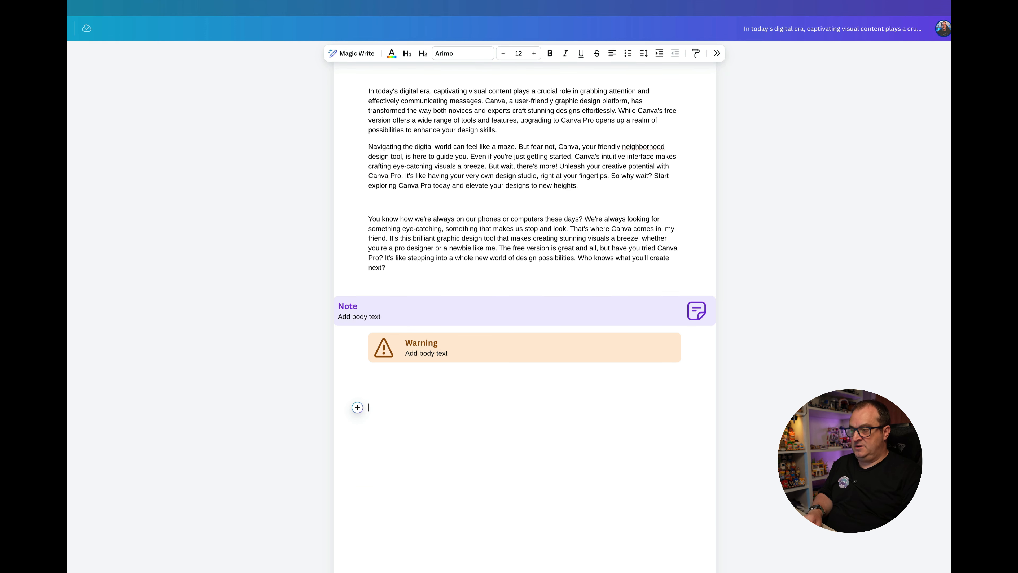
{"action": "key", "text": "Return"}
{"action": "key", "text": "Return"}
{"action": "key", "text": "Return"}
{"action": "key", "text": "Return"}
{"action": "key", "text": "Return"}
{"action": "key", "text": "Return"}
{"action": "key", "text": "Return"}
{"action": "key", "text": "Return"}
{"action": "key", "text": "Return"}
{"action": "key", "text": "Return"}
{"action": "key", "text": "Return"}
{"action": "key", "text": "Return"}
{"action": "key", "text": "Return"}
{"action": "key", "text": "Return"}
{"action": "key", "text": "Return"}
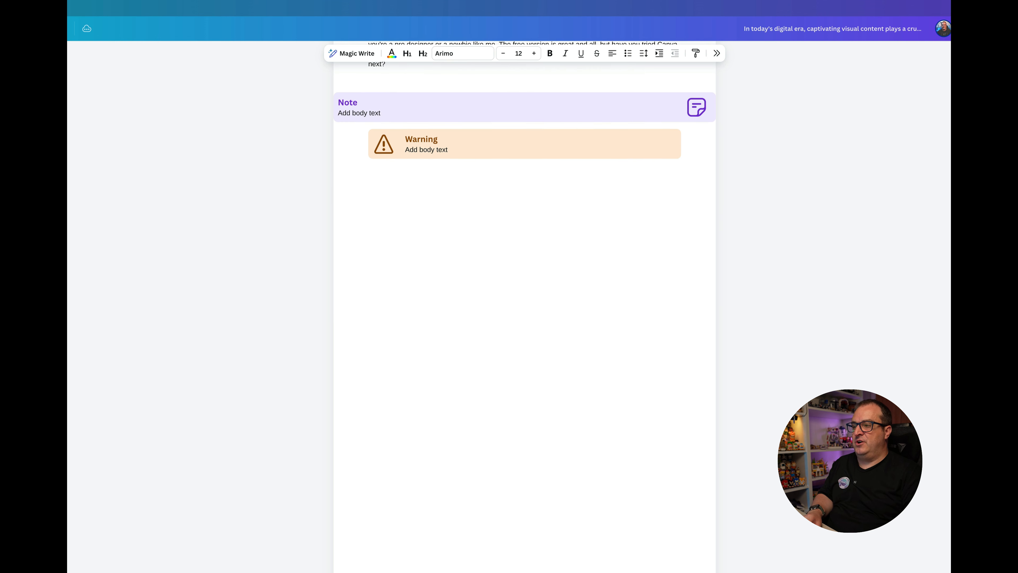
Step: Copy all the paragraphs above the Note block and paste them repeatedly below the Warning block to lengthen the document
{"action": "scroll", "coordinate": [466, 303], "scroll_direction": "up", "scroll_amount": 5}
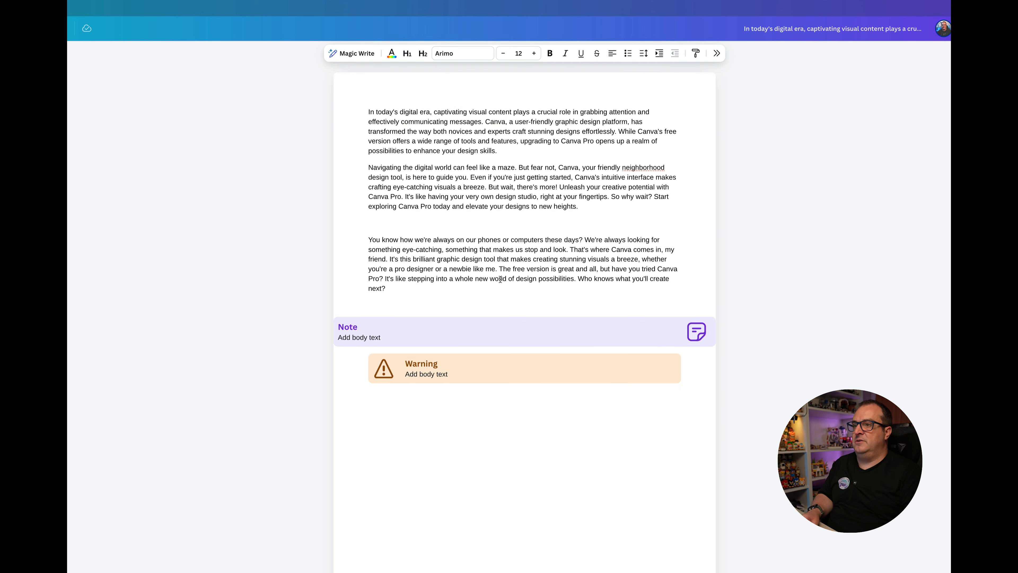
{"action": "left_click_drag", "start_coordinate": [420, 290], "coordinate": [314, 105]}
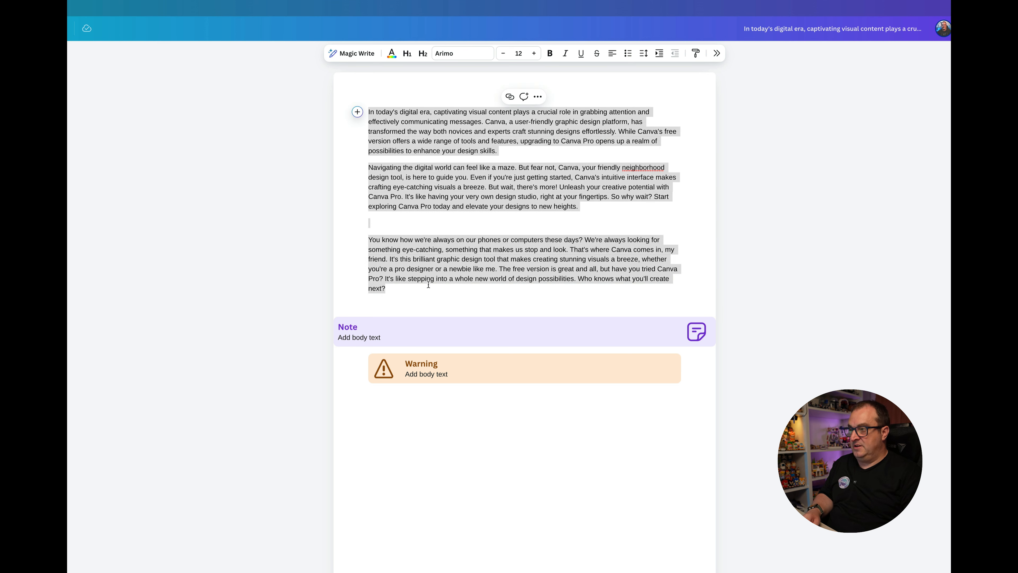
{"action": "left_click", "coordinate": [412, 413]}
{"action": "key", "text": "ctrl+v"}
{"action": "key", "text": "ctrl+v"}
{"action": "key", "text": "ctrl+v"}
{"action": "key", "text": "ctrl+v"}
{"action": "key", "text": "ctrl+v"}
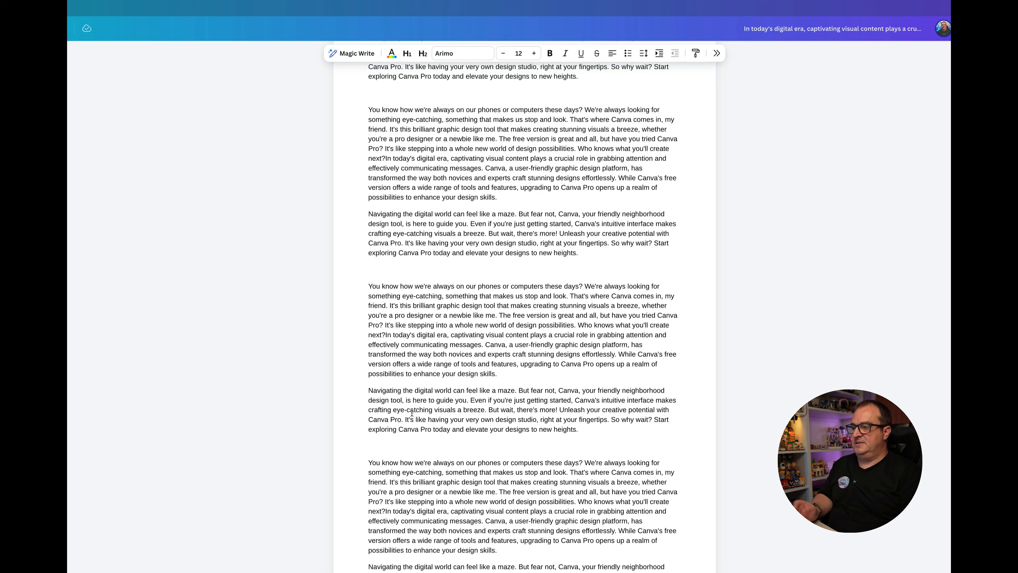
{"action": "scroll", "coordinate": [412, 412], "scroll_direction": "down", "scroll_amount": 5}
{"action": "scroll", "coordinate": [411, 413], "scroll_direction": "up", "scroll_amount": 10}
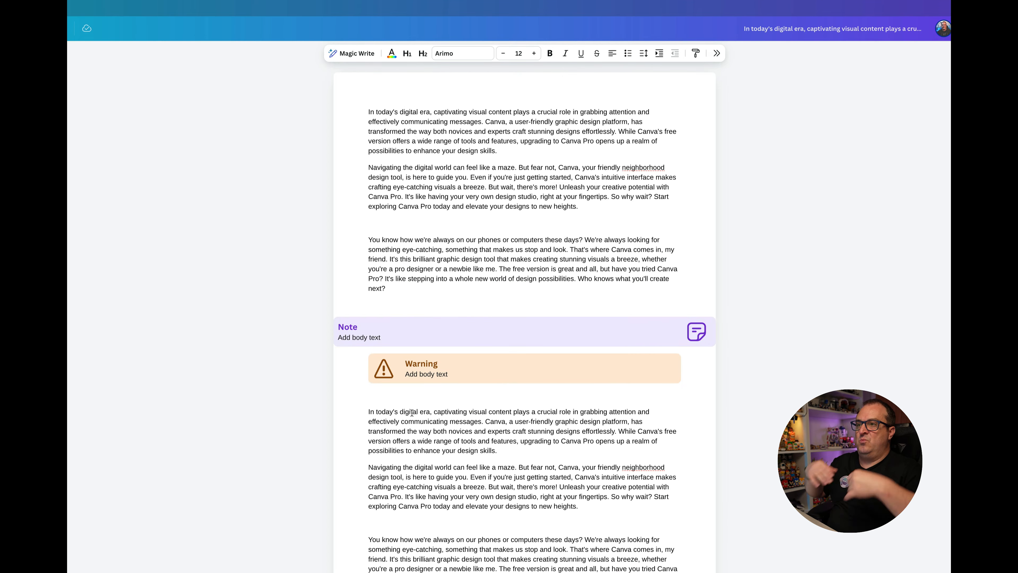
Step: Insert a page break on the blank line before the first pasted "You know how we're always on our phones" paragraph and delete that break again
{"action": "scroll", "coordinate": [412, 413], "scroll_direction": "down", "scroll_amount": 3}
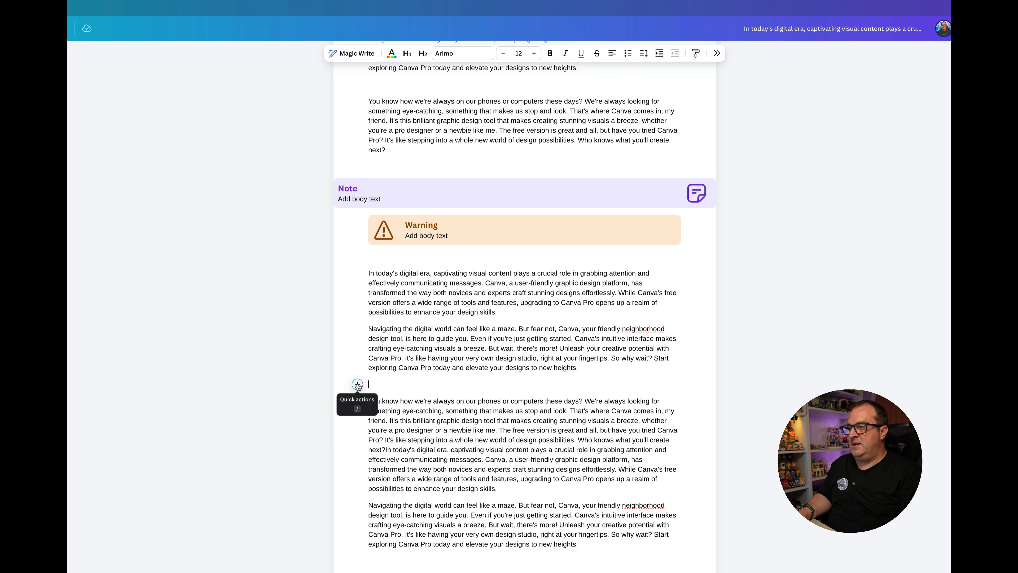
{"action": "left_click", "coordinate": [358, 385]}
{"action": "scroll", "coordinate": [467, 464], "scroll_direction": "down", "scroll_amount": 4}
{"action": "scroll", "coordinate": [467, 464], "scroll_direction": "down", "scroll_amount": 1}
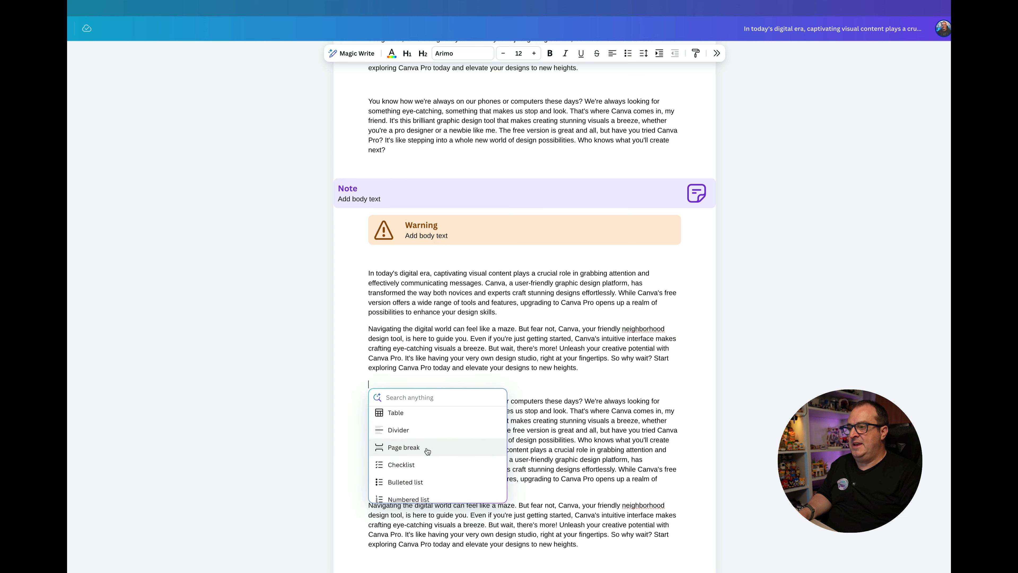
{"action": "left_click", "coordinate": [427, 451]}
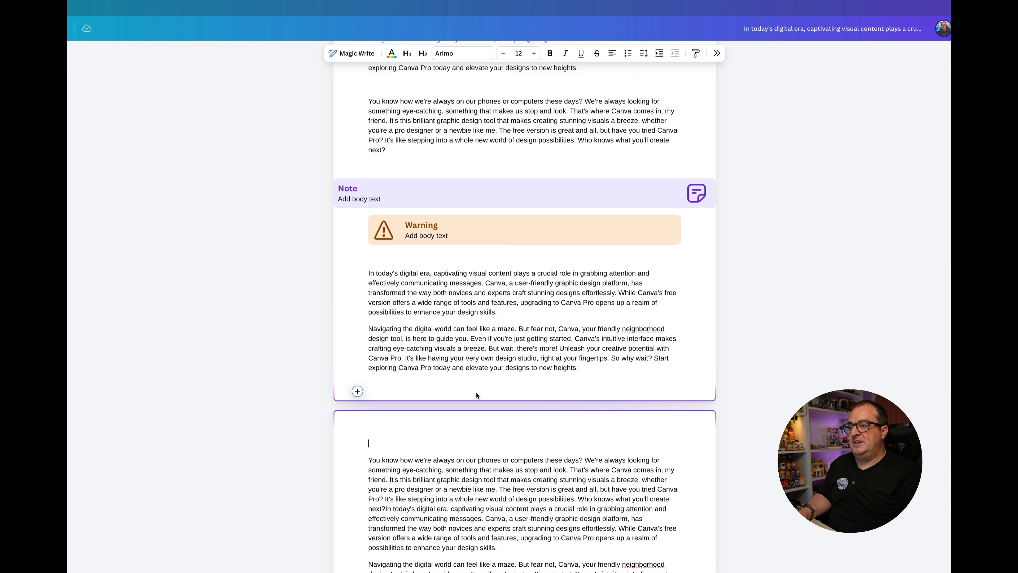
{"action": "left_click", "coordinate": [486, 401]}
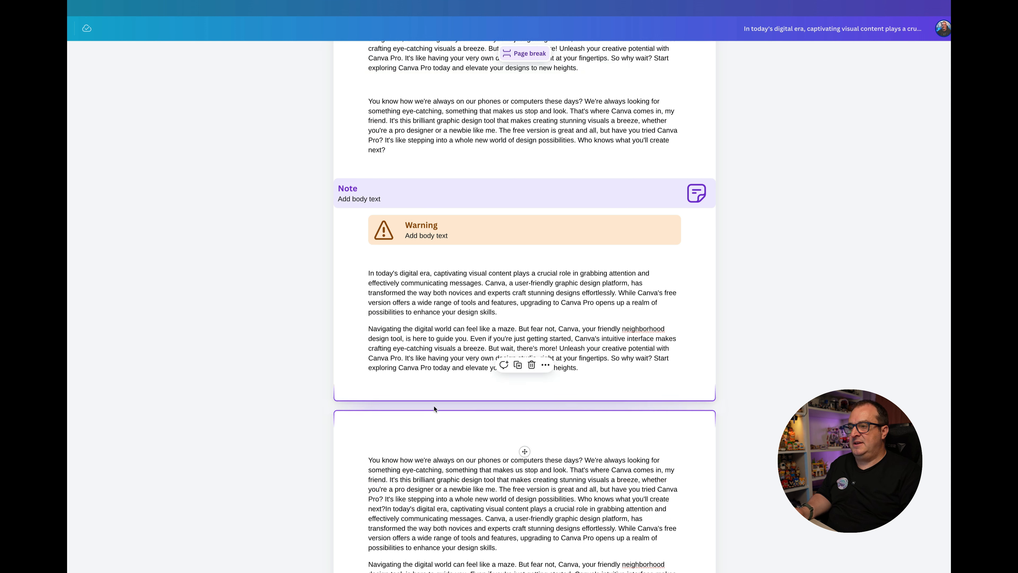
{"action": "left_click", "coordinate": [532, 365]}
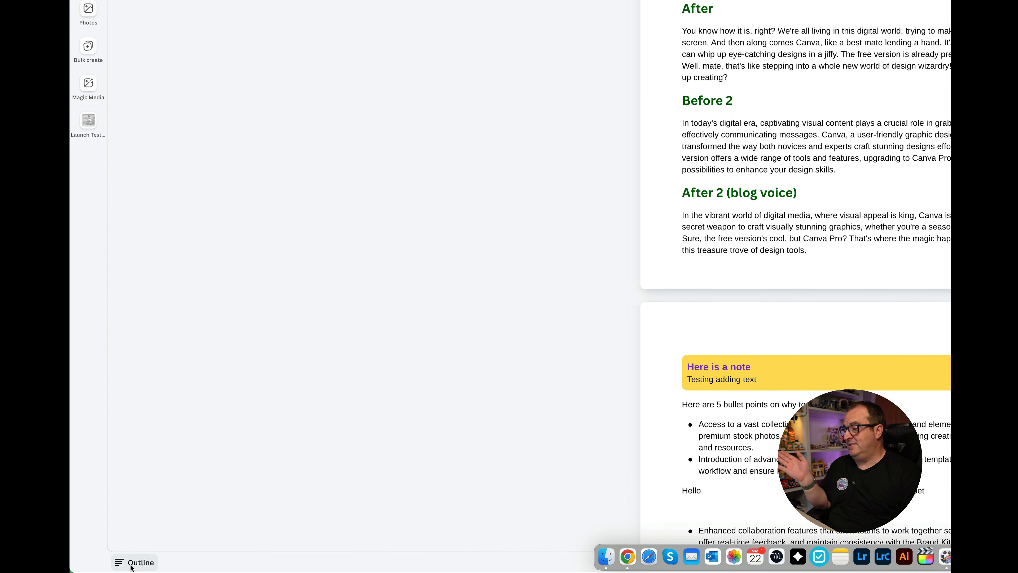
Step: Show the outline of the "Creating Stunning Designs" document and compare its entries with the headings on the pages
{"action": "left_click", "coordinate": [131, 562]}
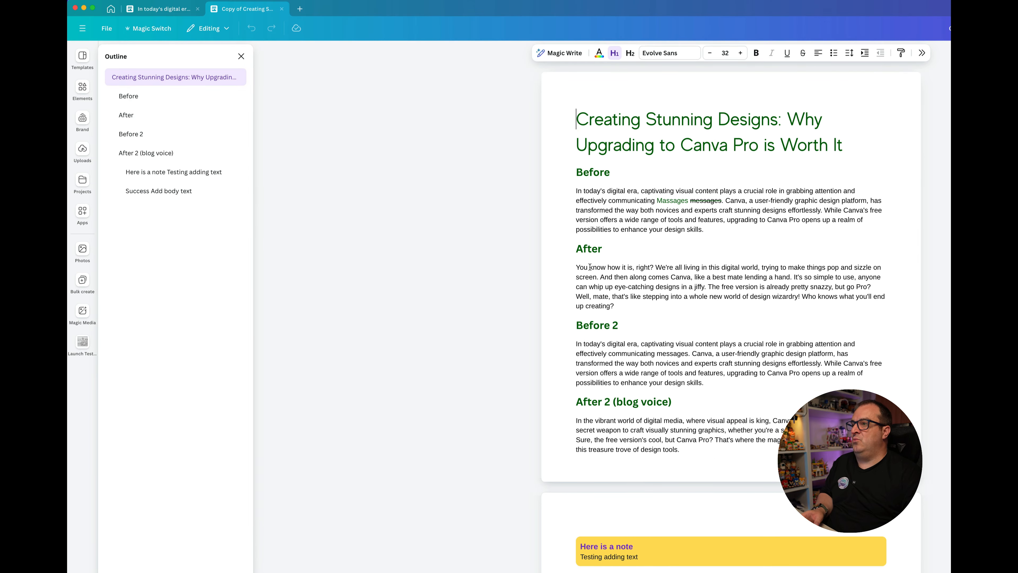
{"action": "scroll", "coordinate": [593, 332], "scroll_direction": "down", "scroll_amount": 5}
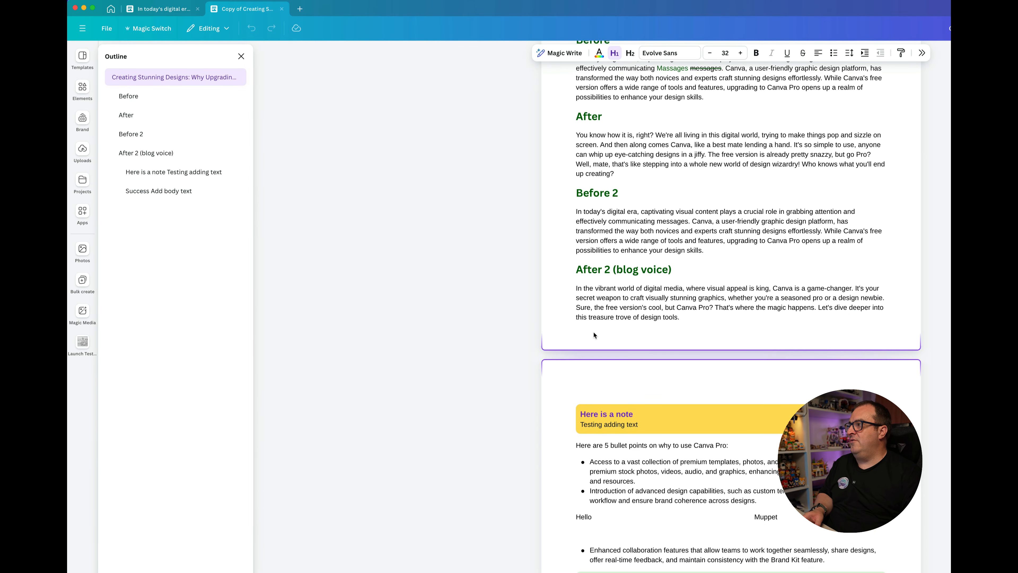
{"action": "scroll", "coordinate": [593, 332], "scroll_direction": "up", "scroll_amount": 3}
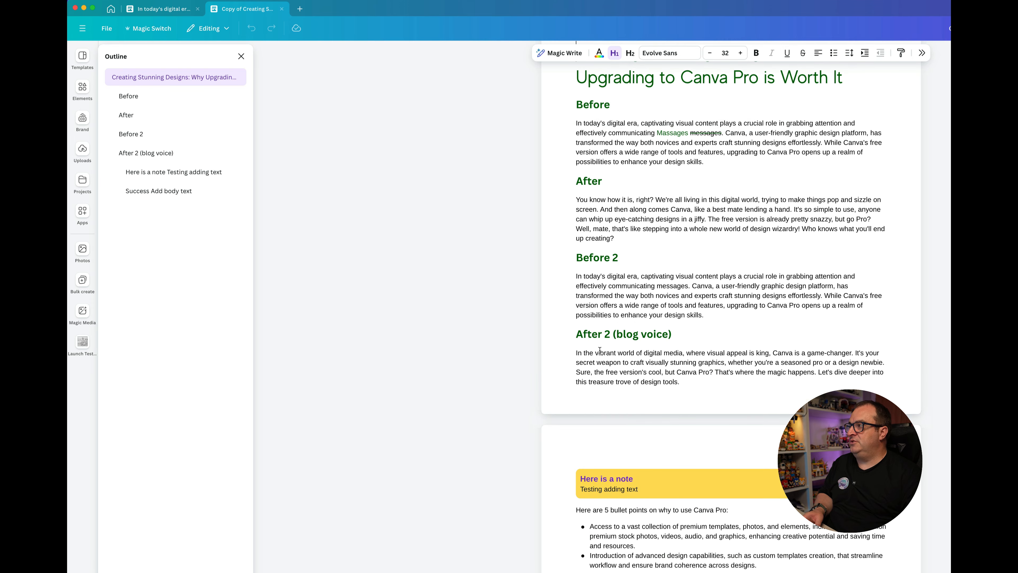
Step: Add a Heading reading "Hellow" below the last bullet point on the second page
{"action": "scroll", "coordinate": [600, 350], "scroll_direction": "down", "scroll_amount": 3}
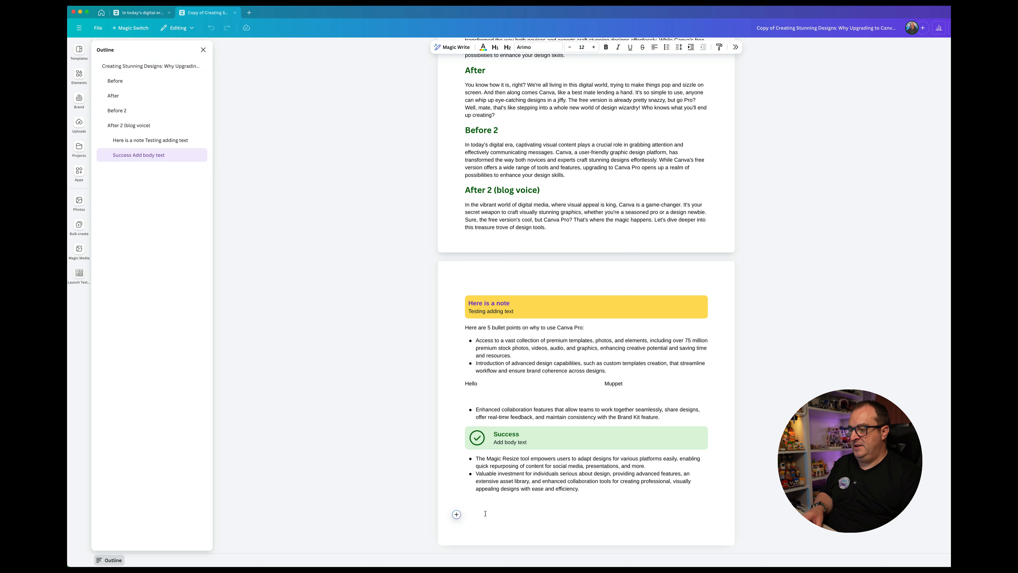
{"action": "left_click", "coordinate": [456, 514]}
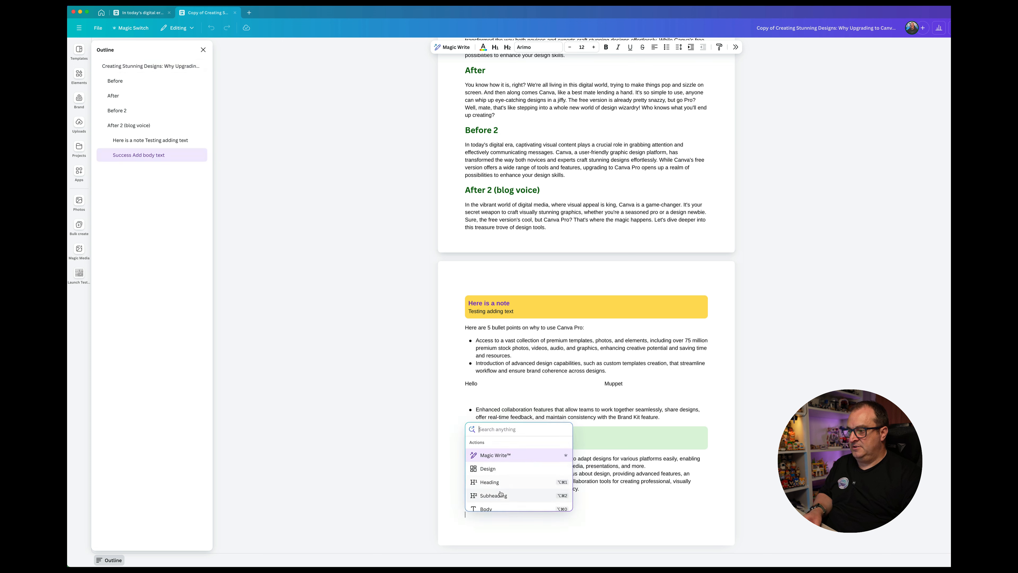
{"action": "left_click", "coordinate": [515, 482]}
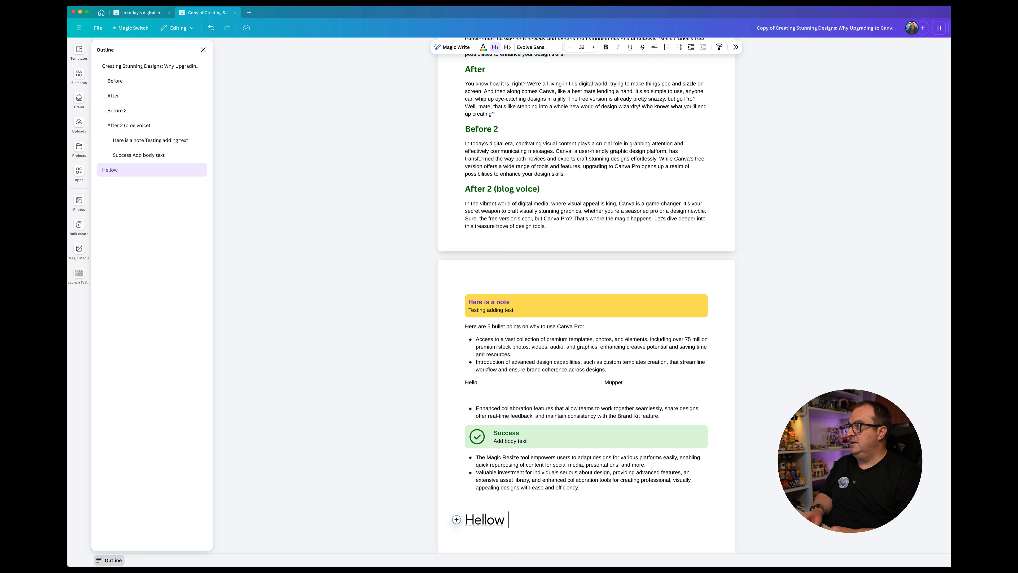
{"action": "key", "text": "BackSpace"}
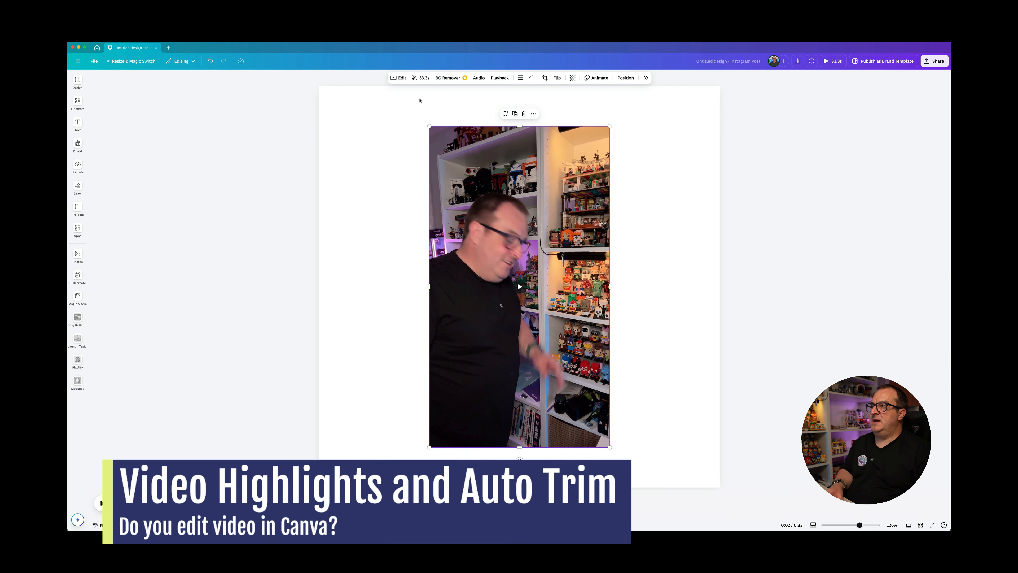
Step: Generate highlights for the video and add Livestream Announcement, Introduction to Brick Heads and Showing the Star Wars Set to the design, in that order
{"action": "left_click", "coordinate": [424, 79]}
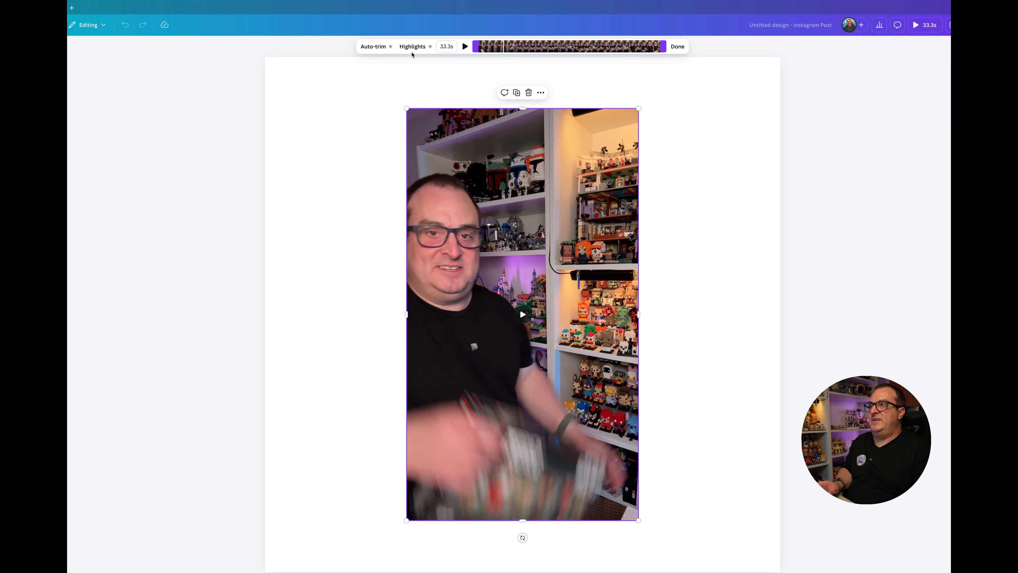
{"action": "left_click", "coordinate": [414, 48]}
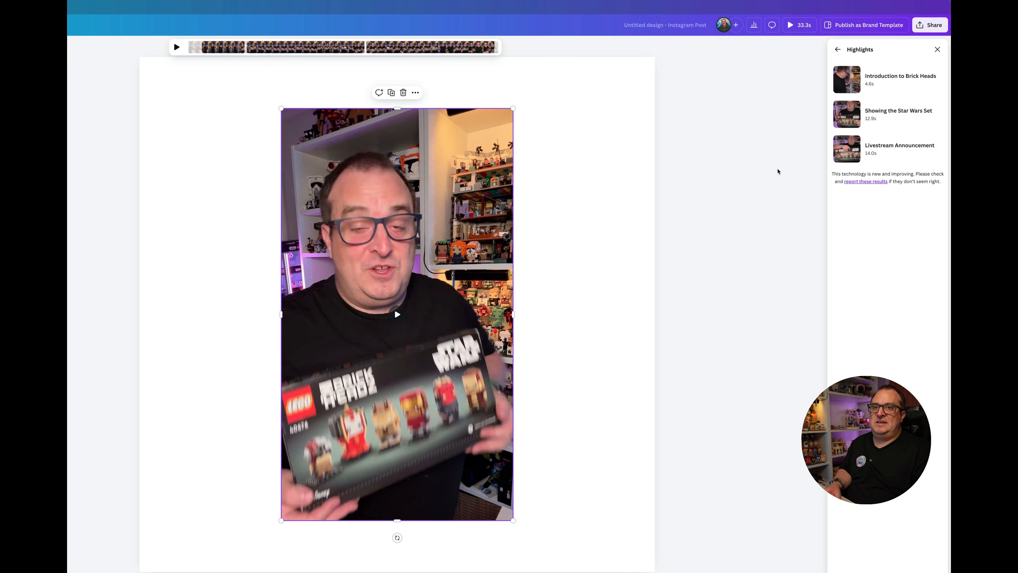
{"action": "left_click", "coordinate": [899, 161]}
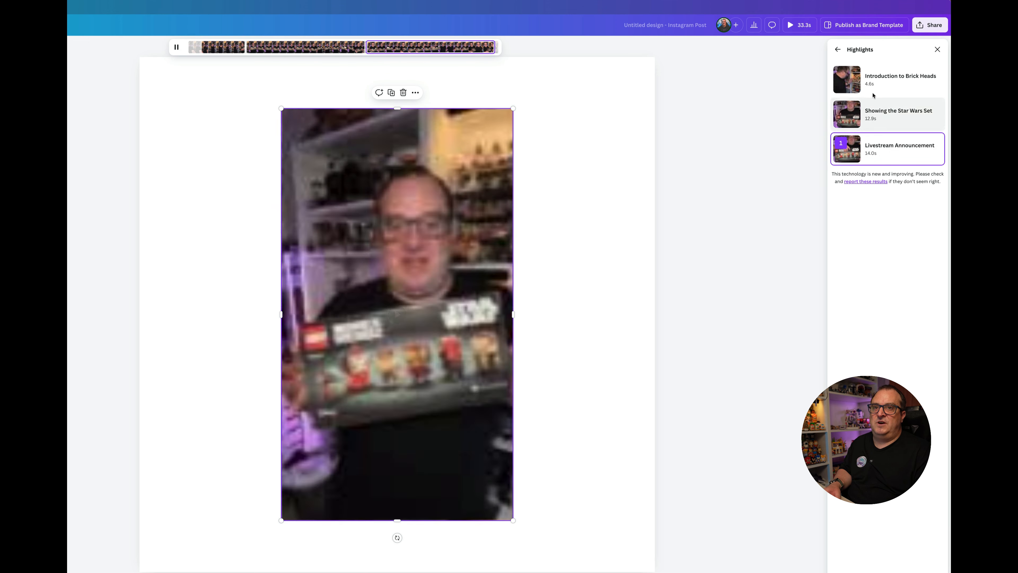
{"action": "left_click", "coordinate": [898, 79]}
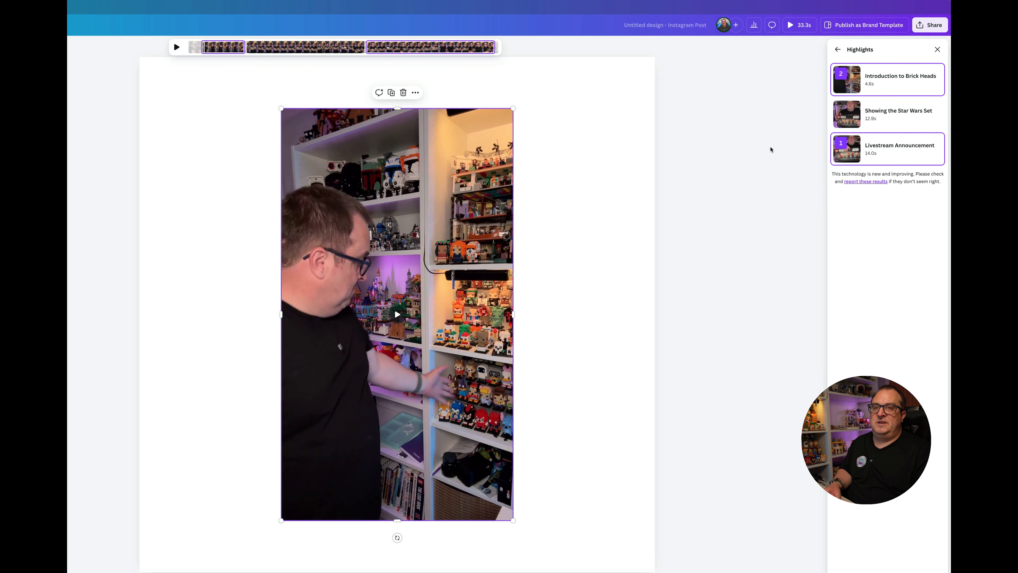
{"action": "left_click", "coordinate": [895, 117]}
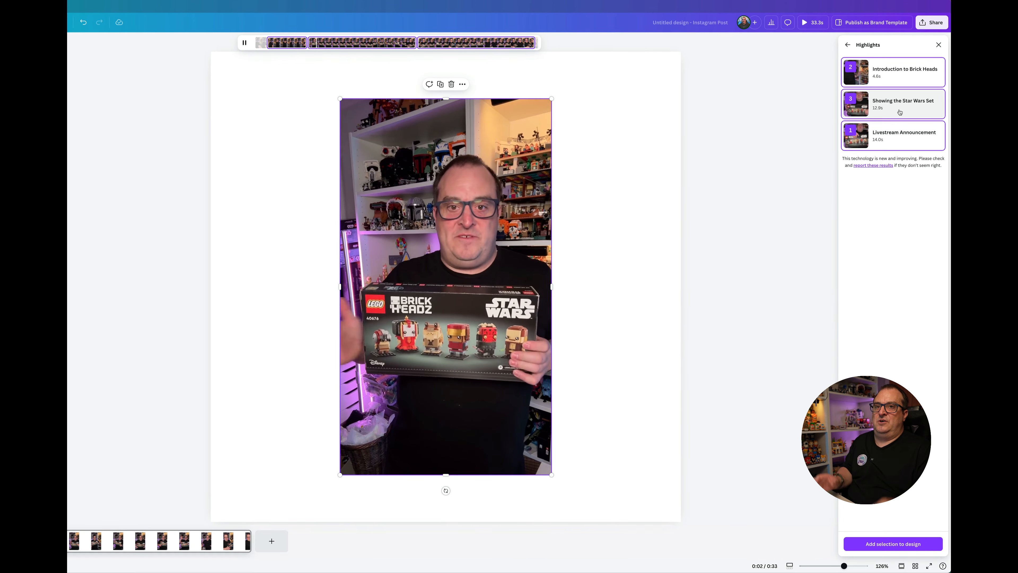
{"action": "key", "text": "space"}
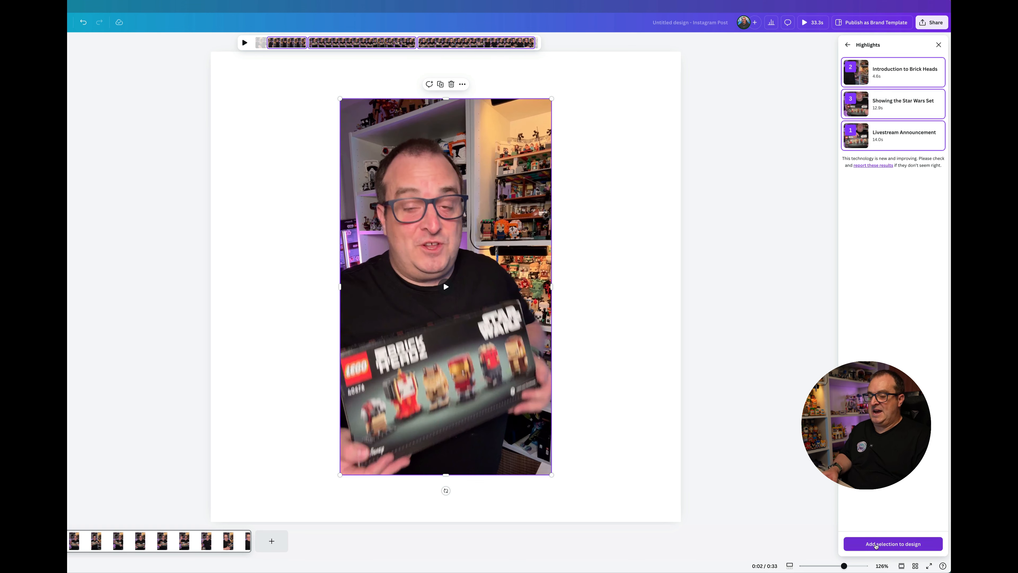
{"action": "left_click", "coordinate": [875, 544]}
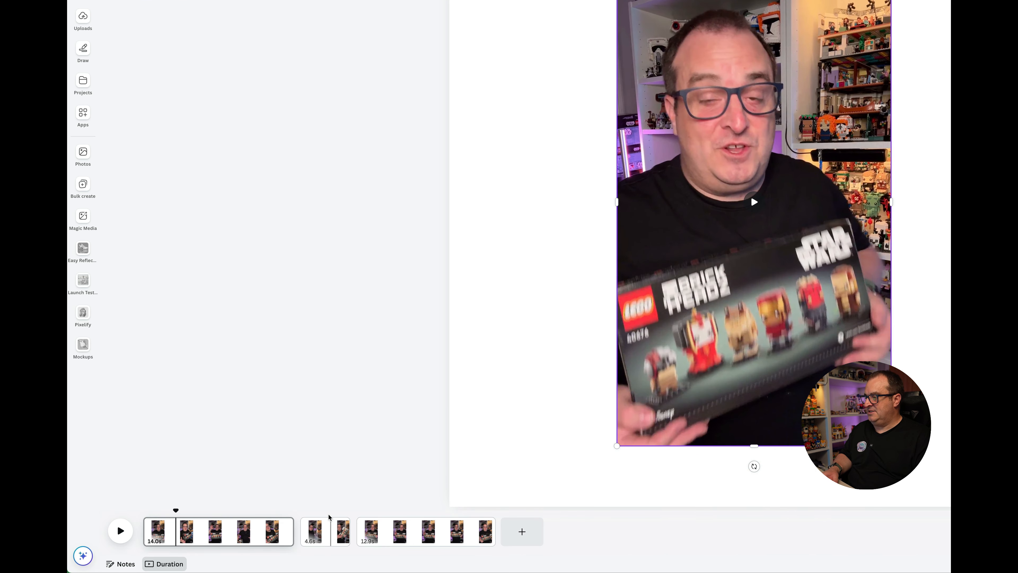
Step: Preview the second and third highlight clips in the timeline
{"action": "left_click", "coordinate": [334, 518]}
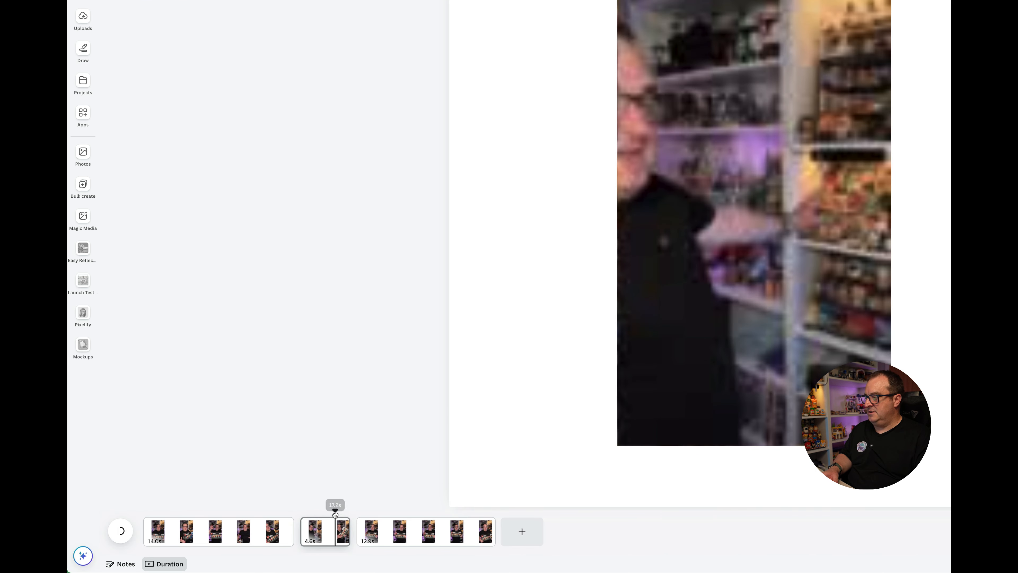
{"action": "left_click", "coordinate": [398, 517]}
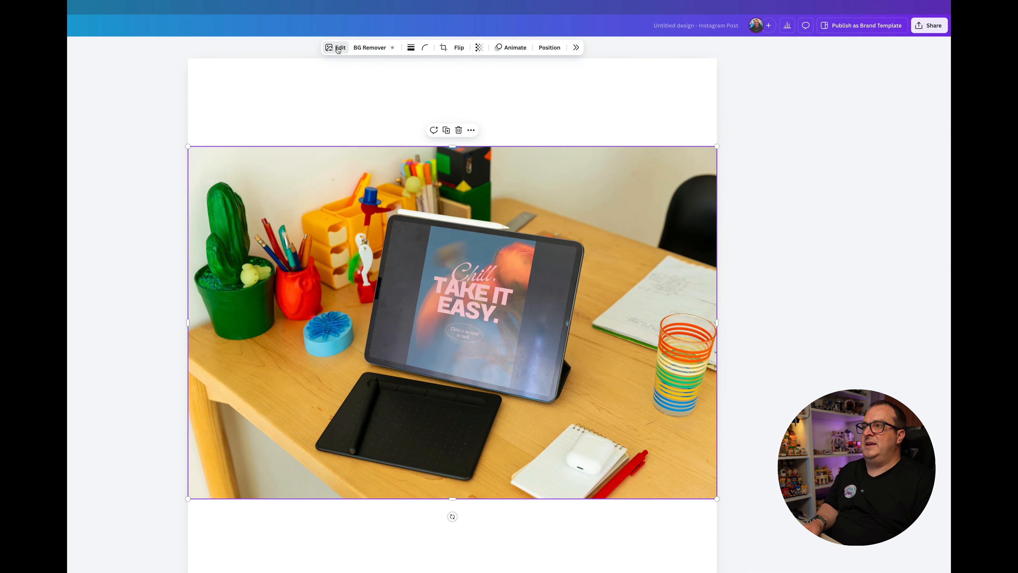
Step: Extract the black drawing tablet, the striped glass and the notebook from the desk photo with Magic Grab
{"action": "left_click", "coordinate": [482, 43]}
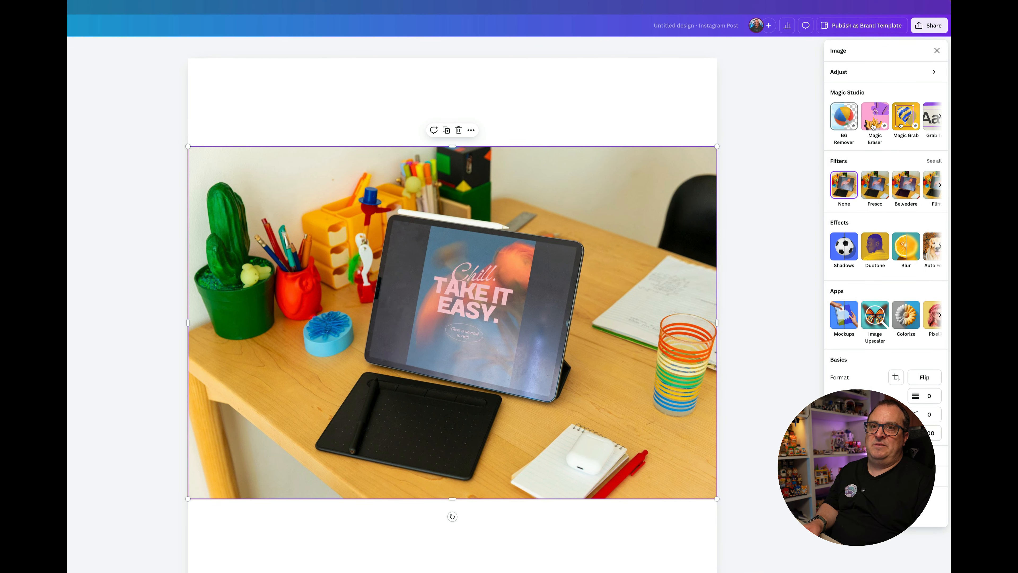
{"action": "scroll", "coordinate": [887, 127], "scroll_direction": "right", "scroll_amount": 3}
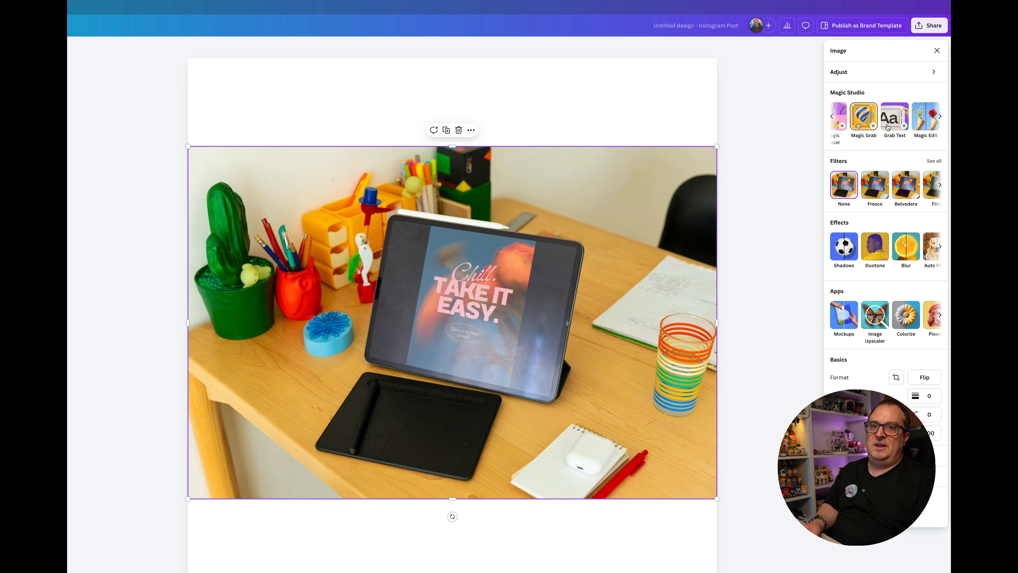
{"action": "left_click", "coordinate": [858, 123]}
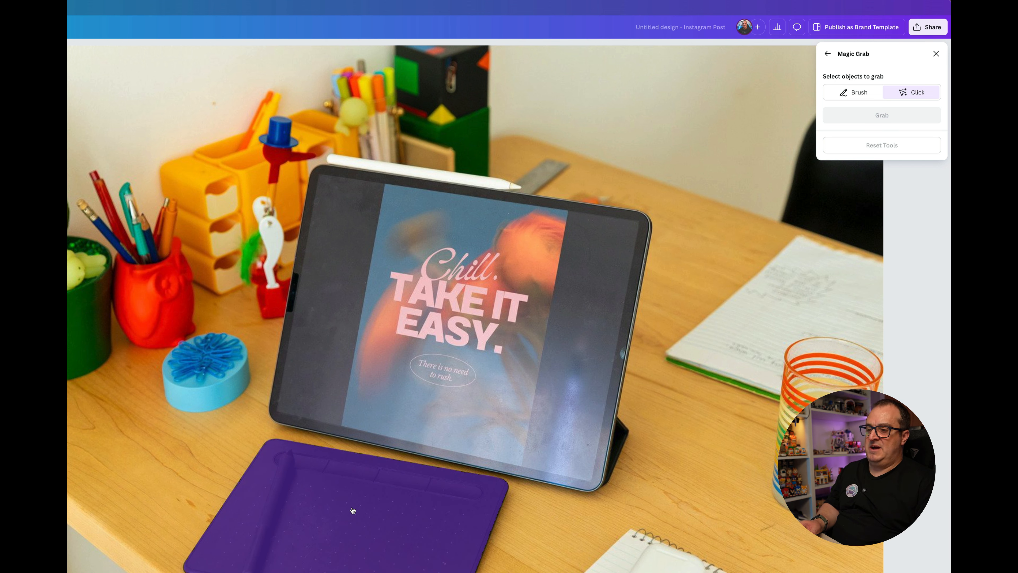
{"action": "left_click", "coordinate": [352, 510]}
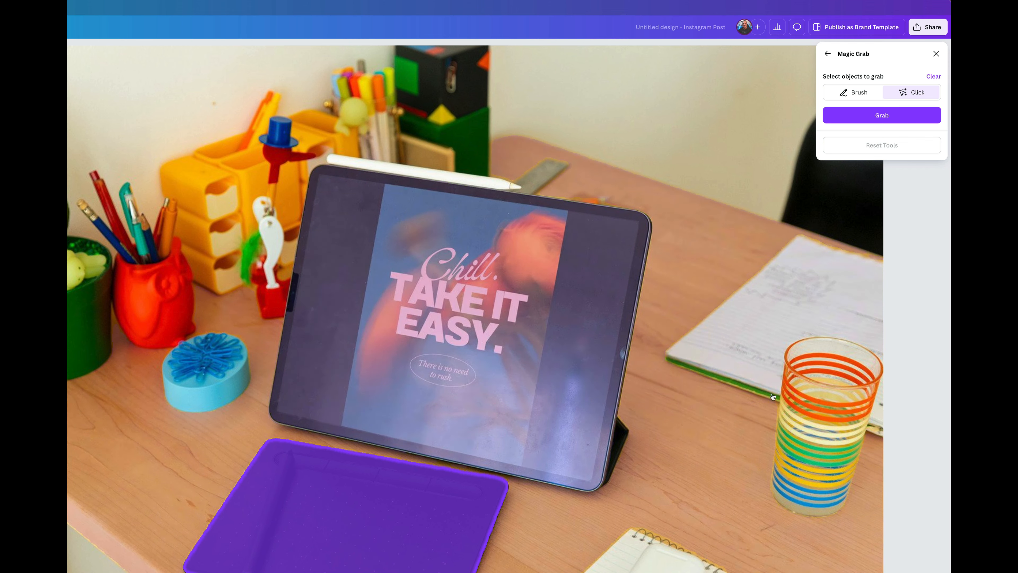
{"action": "left_click", "coordinate": [809, 404]}
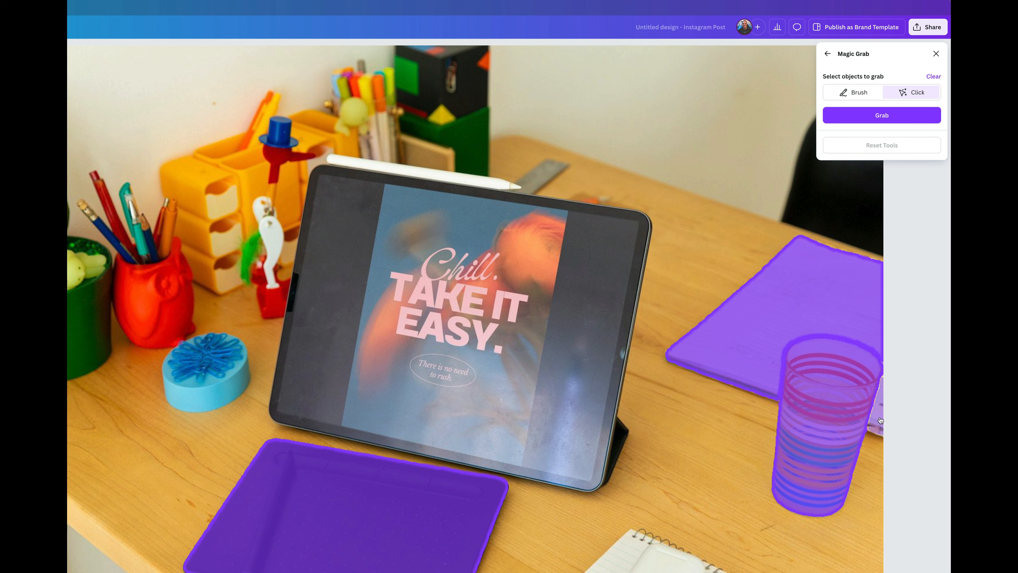
{"action": "left_click", "coordinate": [848, 313]}
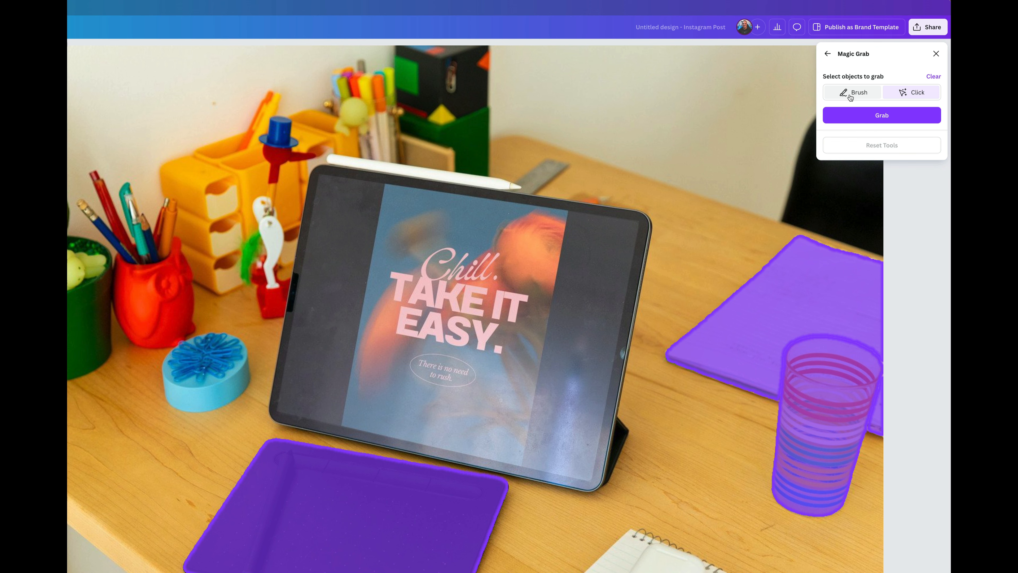
{"action": "left_click", "coordinate": [857, 120]}
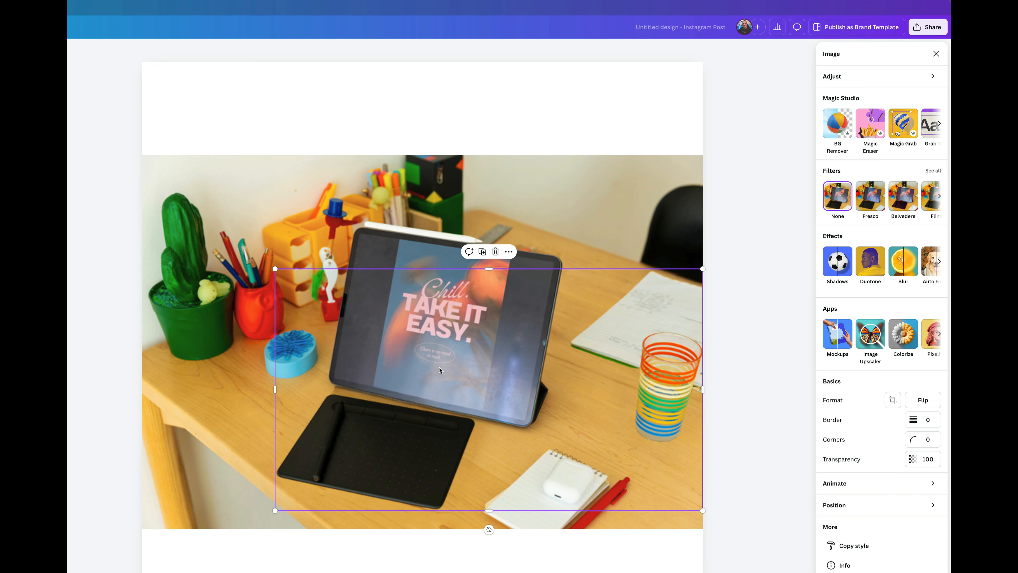
Step: Scale down the grabbed objects and crop them to the notebook and glass, placed at the desk's right edge
{"action": "left_click_drag", "start_coordinate": [461, 380], "coordinate": [451, 360]}
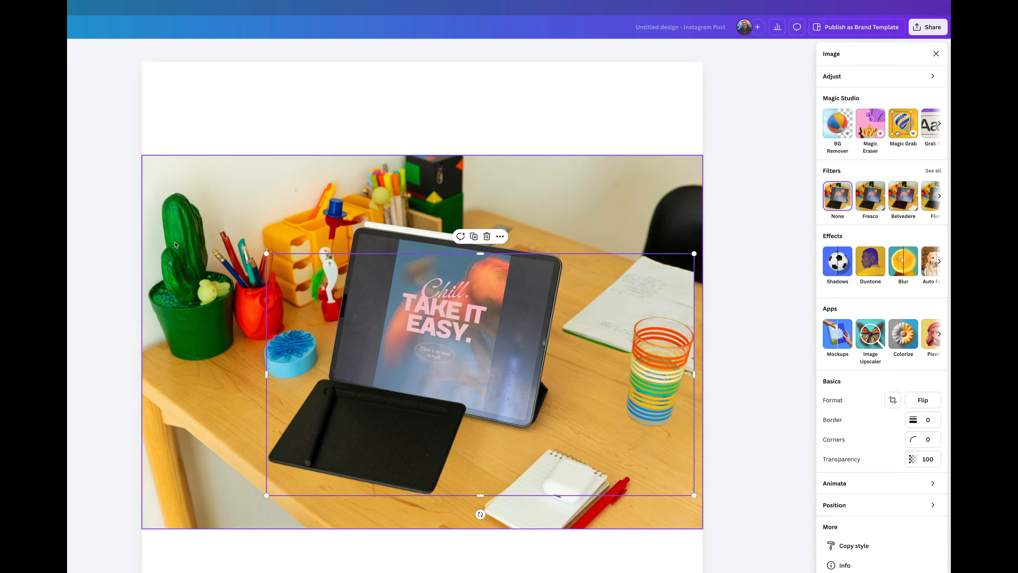
{"action": "left_click_drag", "start_coordinate": [267, 254], "coordinate": [358, 359]}
{"action": "left_click_drag", "start_coordinate": [534, 467], "coordinate": [543, 491]}
{"action": "left_click_drag", "start_coordinate": [388, 439], "coordinate": [633, 373]}
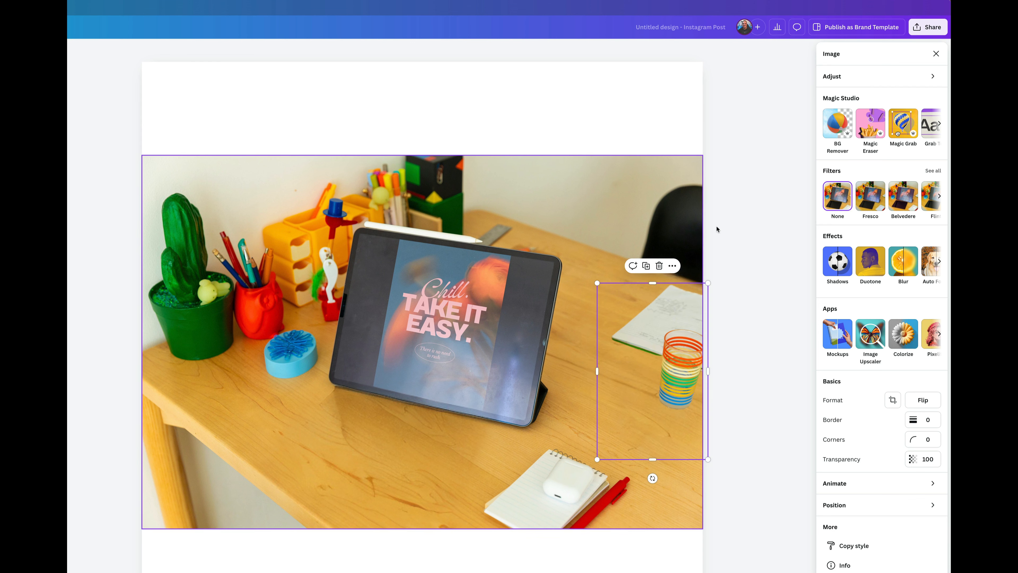
Step: Extract "There is no need to rush." from the tablet screen in the desk photo with Grab Text and reposition the grabbed text
{"action": "left_click", "coordinate": [665, 235]}
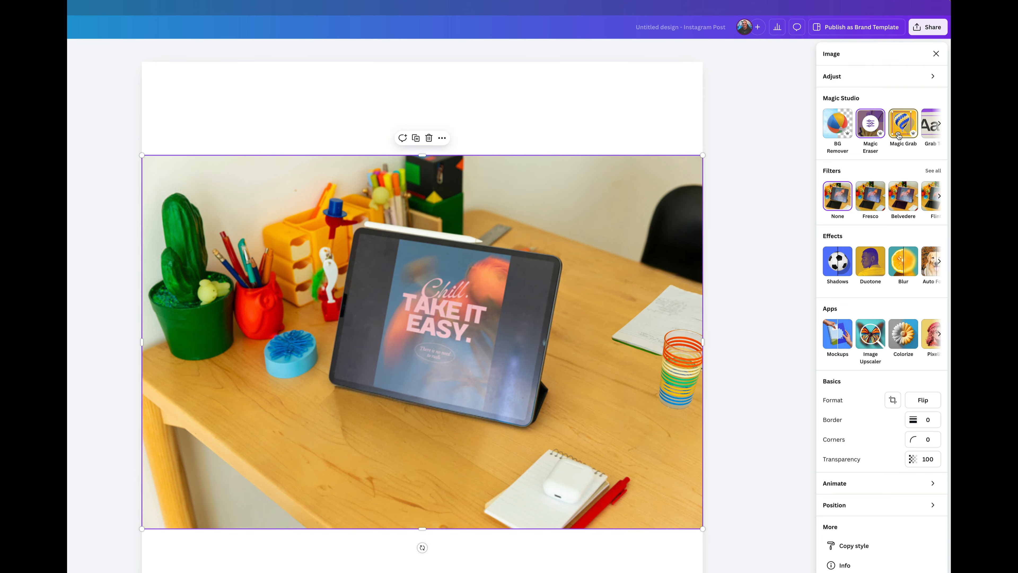
{"action": "scroll", "coordinate": [899, 135], "scroll_direction": "right", "scroll_amount": 2}
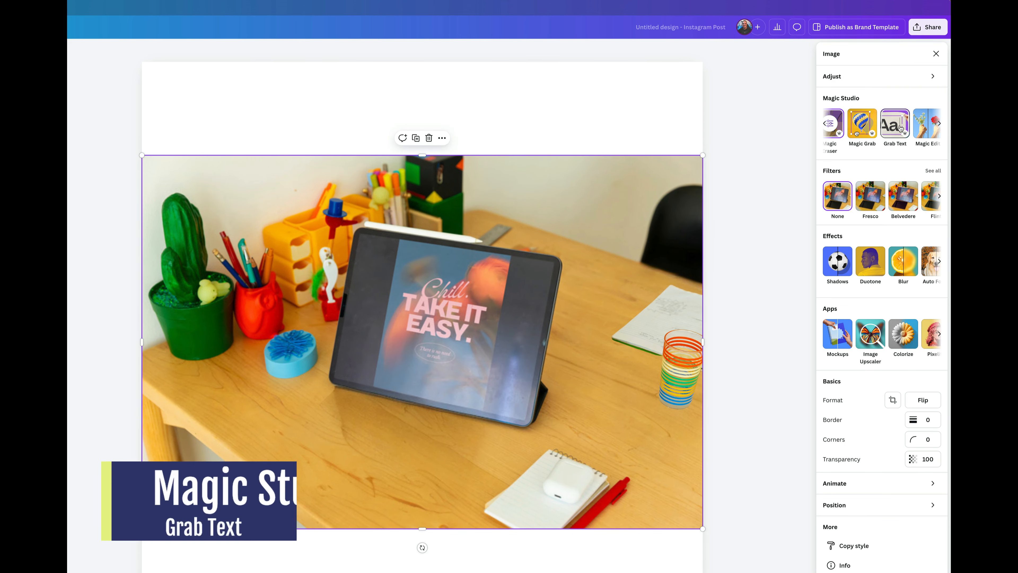
{"action": "left_click", "coordinate": [901, 128]}
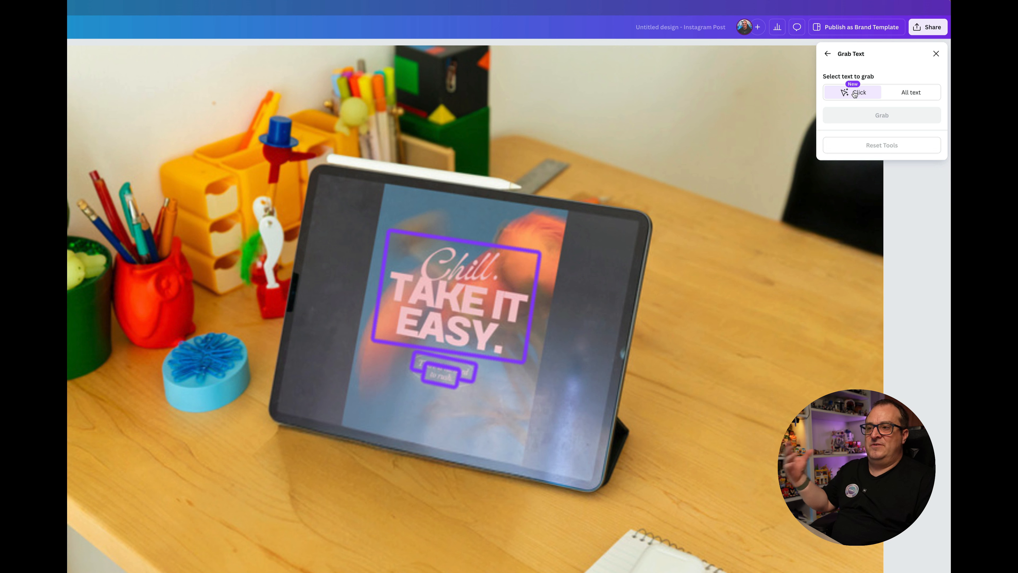
{"action": "left_click", "coordinate": [439, 377]}
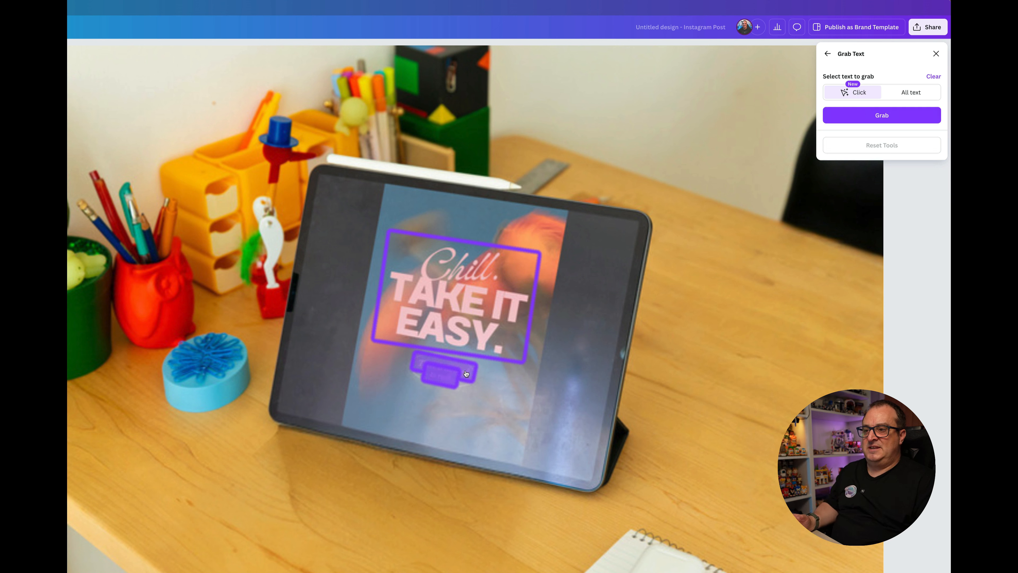
{"action": "left_click", "coordinate": [899, 119]}
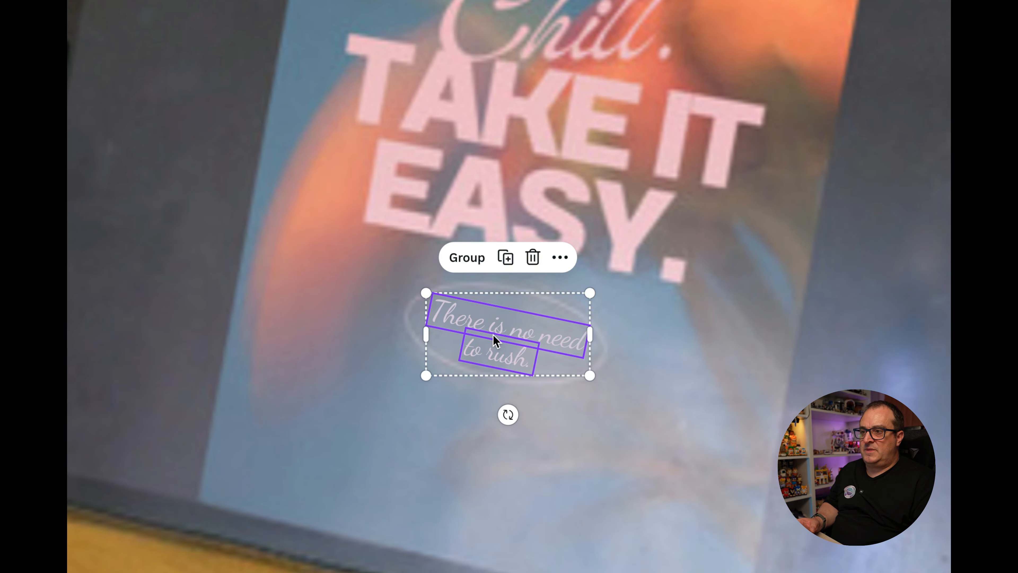
{"action": "mouse_move", "coordinate": [495, 341]}
{"action": "left_mouse_down"}
{"action": "mouse_move", "coordinate": [566, 387]}
{"action": "mouse_move", "coordinate": [896, 447]}
{"action": "mouse_move", "coordinate": [486, 324]}
{"action": "left_mouse_up"}
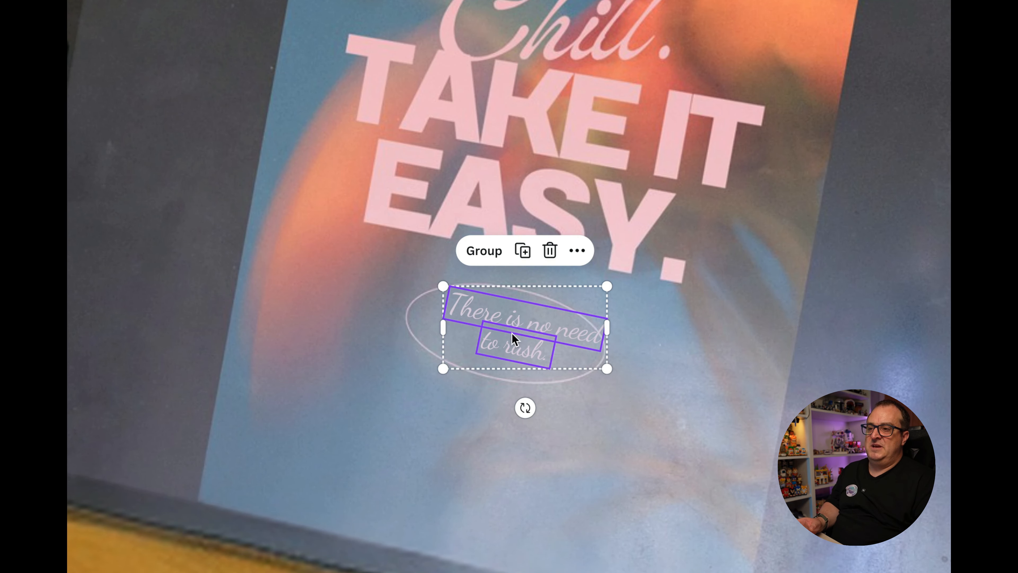
{"action": "left_click_drag", "start_coordinate": [513, 337], "coordinate": [493, 333]}
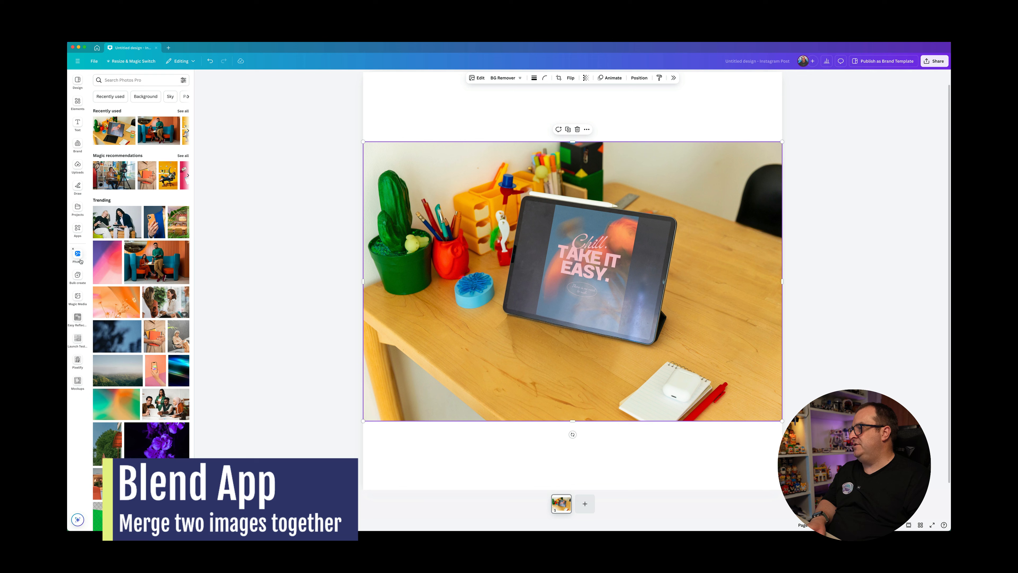
Step: Search the photos for "coffee cup" and add the picture of three takeaway cups to the design
{"action": "left_click", "coordinate": [136, 82]}
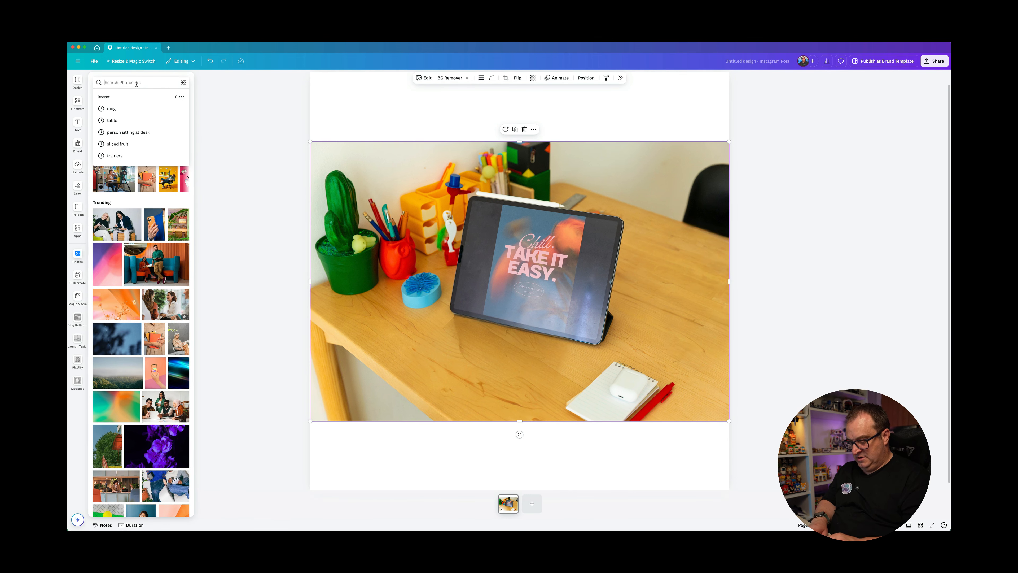
{"action": "type", "text": "cup"}
{"action": "left_click", "coordinate": [118, 106]}
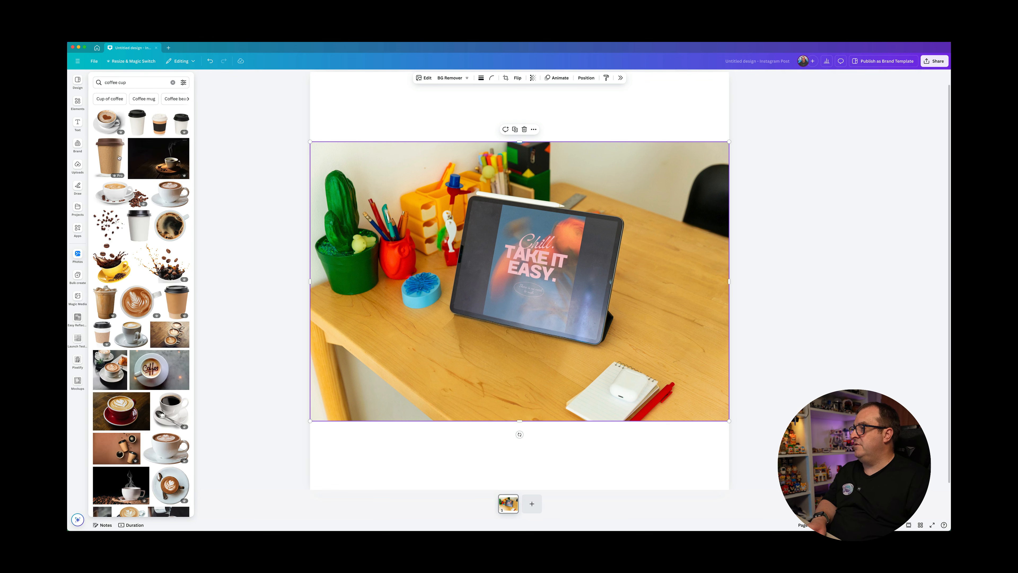
{"action": "left_click", "coordinate": [137, 127]}
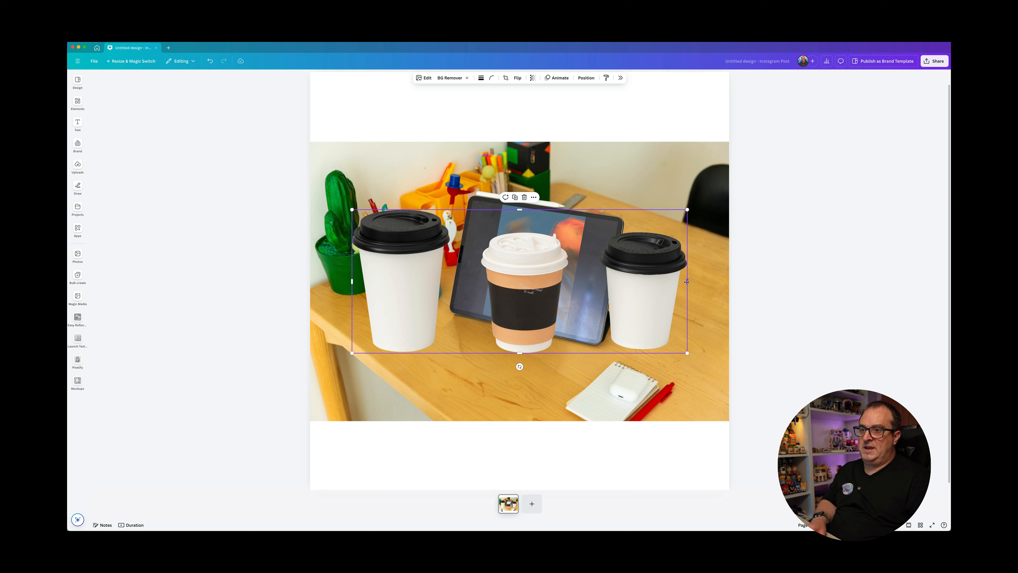
Step: Crop the cups photo to the single white cup with black lid, shrink it, and place it on the desk's right side
{"action": "mouse_move", "coordinate": [687, 282]}
{"action": "left_mouse_down"}
{"action": "mouse_move", "coordinate": [455, 282]}
{"action": "mouse_move", "coordinate": [677, 275]}
{"action": "left_mouse_up"}
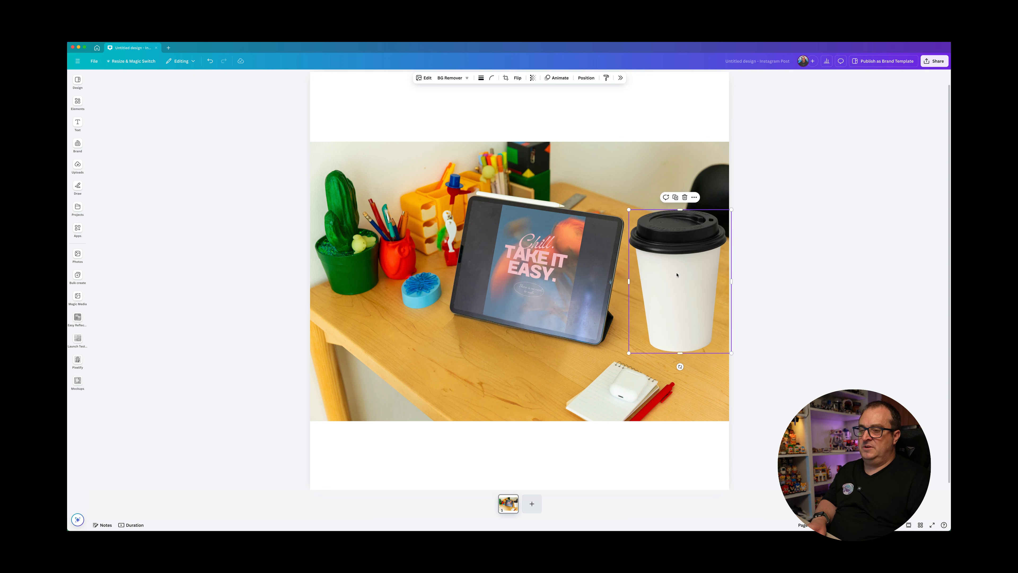
{"action": "left_click_drag", "start_coordinate": [731, 209], "coordinate": [703, 235]}
{"action": "left_click_drag", "start_coordinate": [669, 277], "coordinate": [660, 288]}
{"action": "left_click_drag", "start_coordinate": [692, 257], "coordinate": [693, 276]}
{"action": "key", "text": "Escape"}
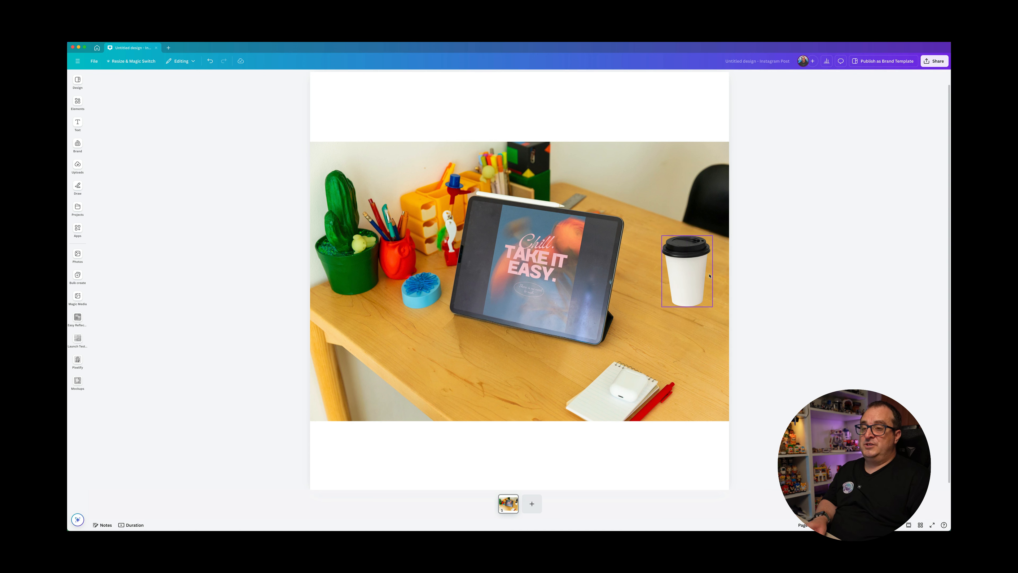
Step: Select the coffee cup together with the desk photo and generate blended versions with the Blend app
{"action": "left_click", "coordinate": [687, 273]}
{"action": "left_click", "coordinate": [640, 250], "text": "shift"}
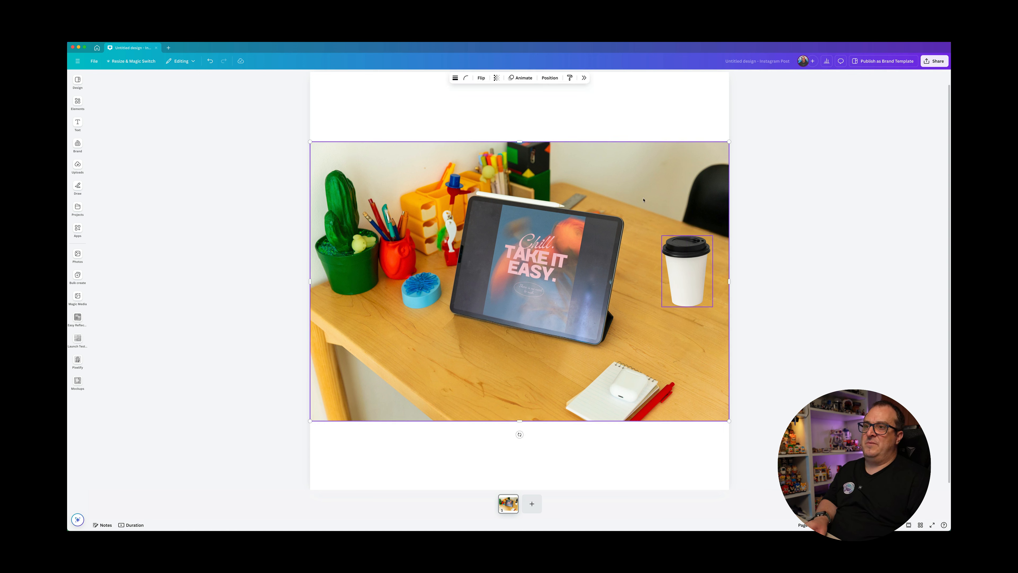
{"action": "left_click", "coordinate": [584, 79]}
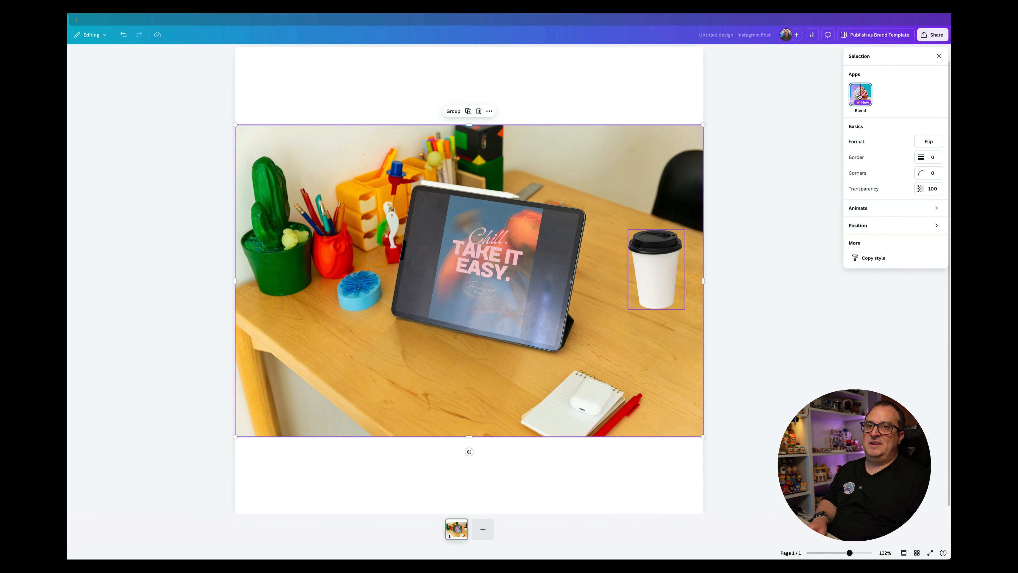
{"action": "left_click", "coordinate": [859, 97]}
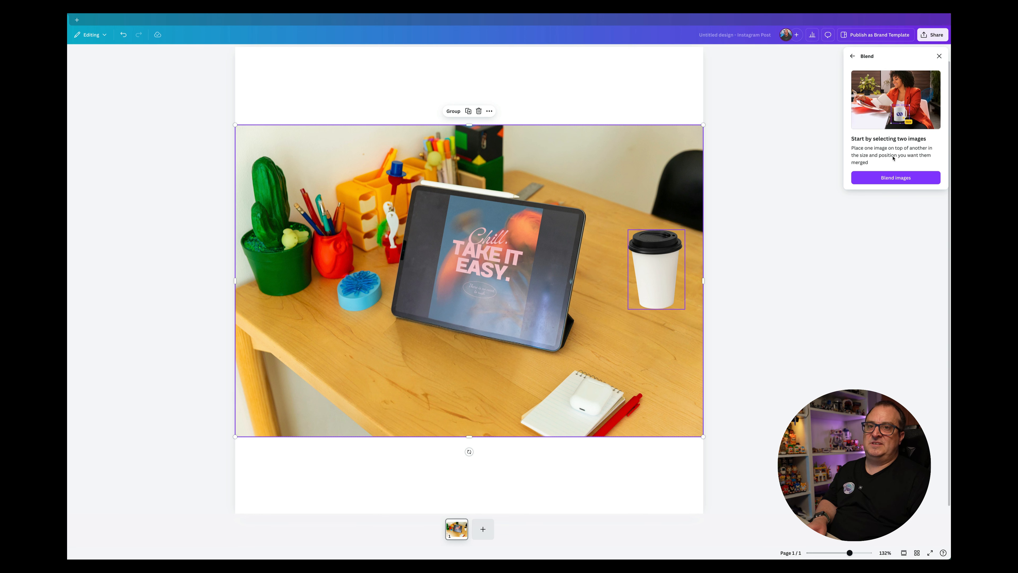
{"action": "left_click", "coordinate": [880, 178]}
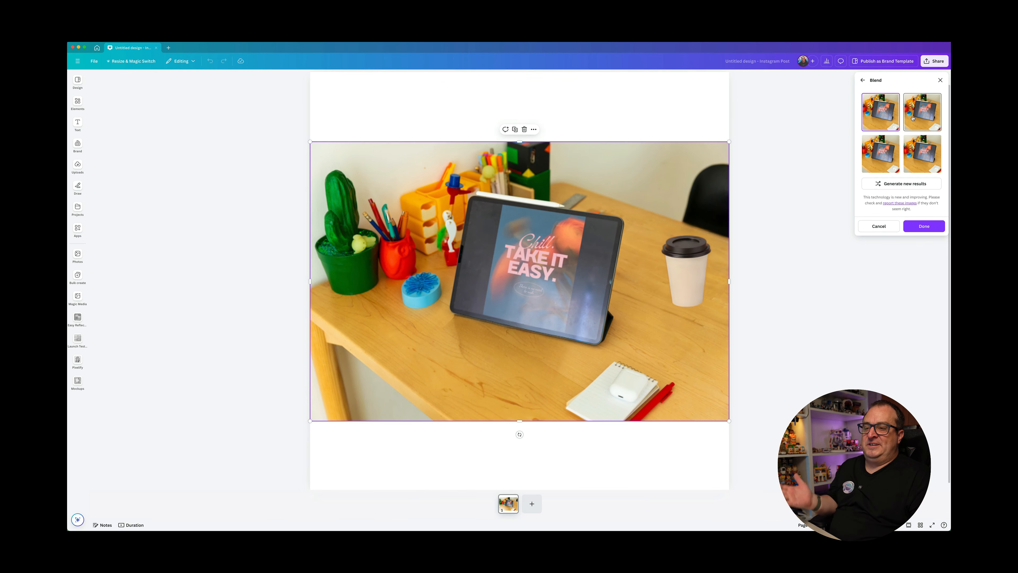
Step: Compare the four generated blends and apply the second one to the design
{"action": "left_click", "coordinate": [913, 117]}
{"action": "left_click", "coordinate": [882, 152]}
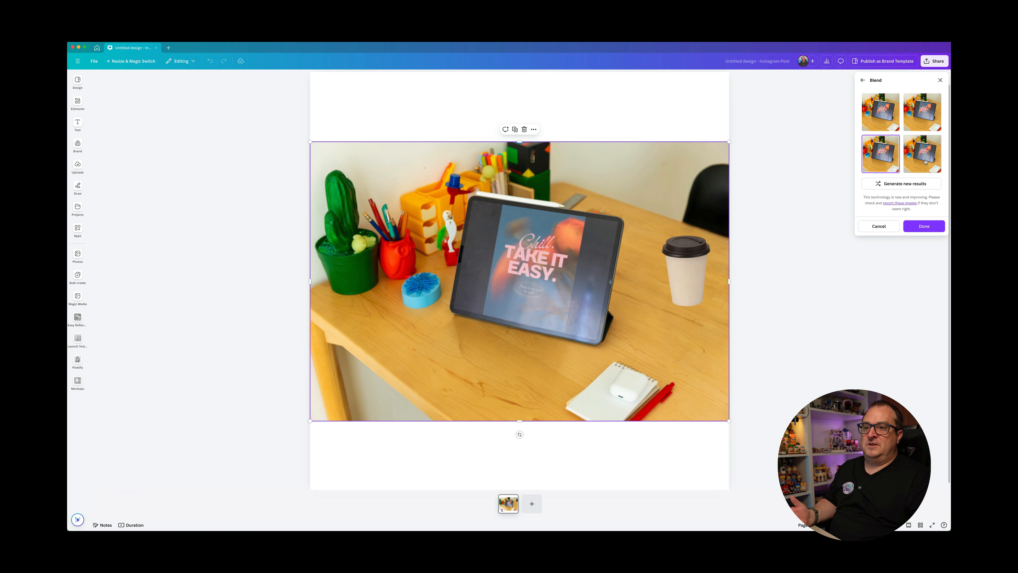
{"action": "left_click", "coordinate": [922, 162]}
{"action": "left_click", "coordinate": [865, 156]}
{"action": "left_click", "coordinate": [922, 114]}
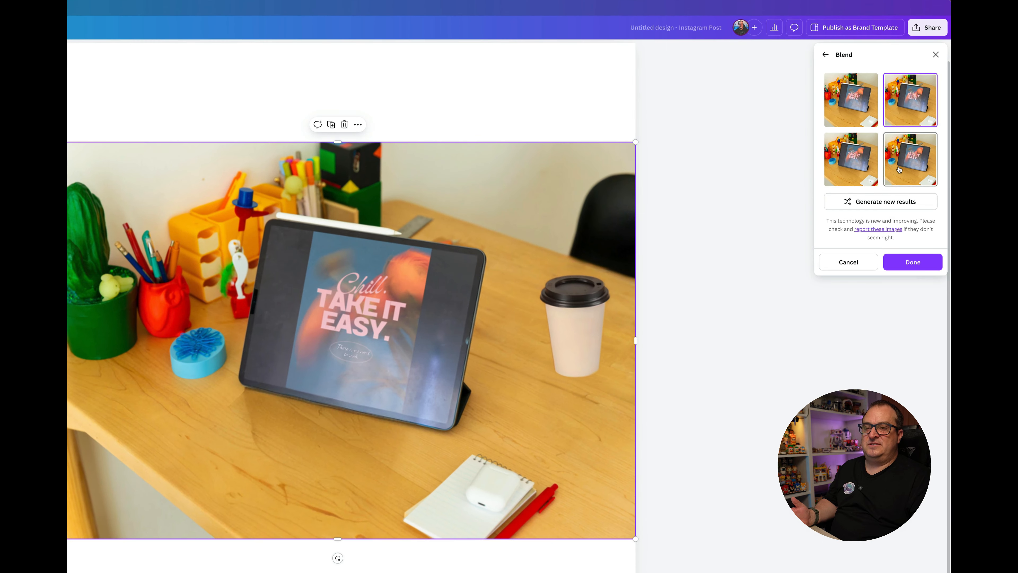
{"action": "left_click", "coordinate": [899, 169]}
{"action": "left_click", "coordinate": [868, 171]}
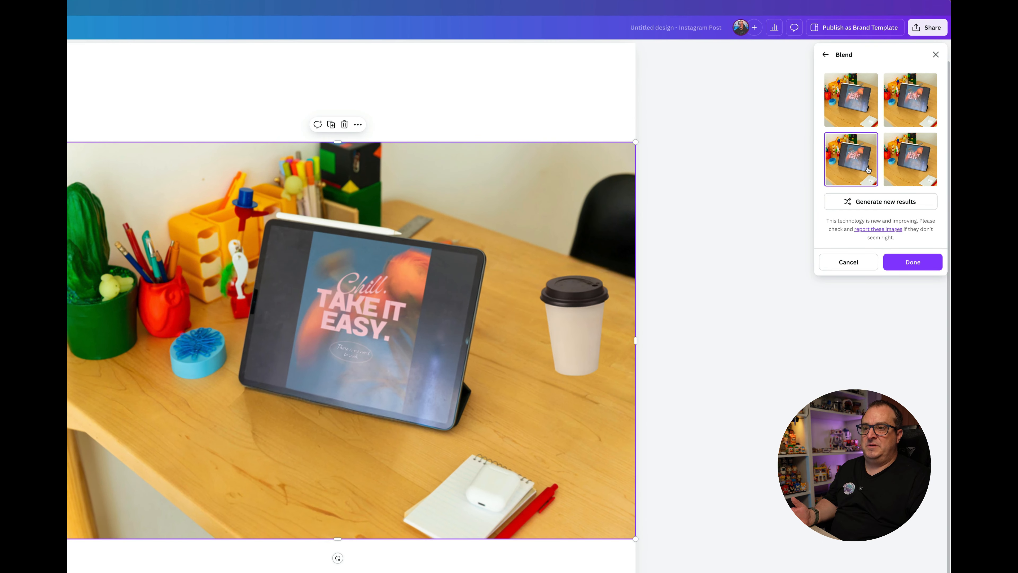
{"action": "left_click", "coordinate": [857, 96]}
{"action": "left_click", "coordinate": [910, 100]}
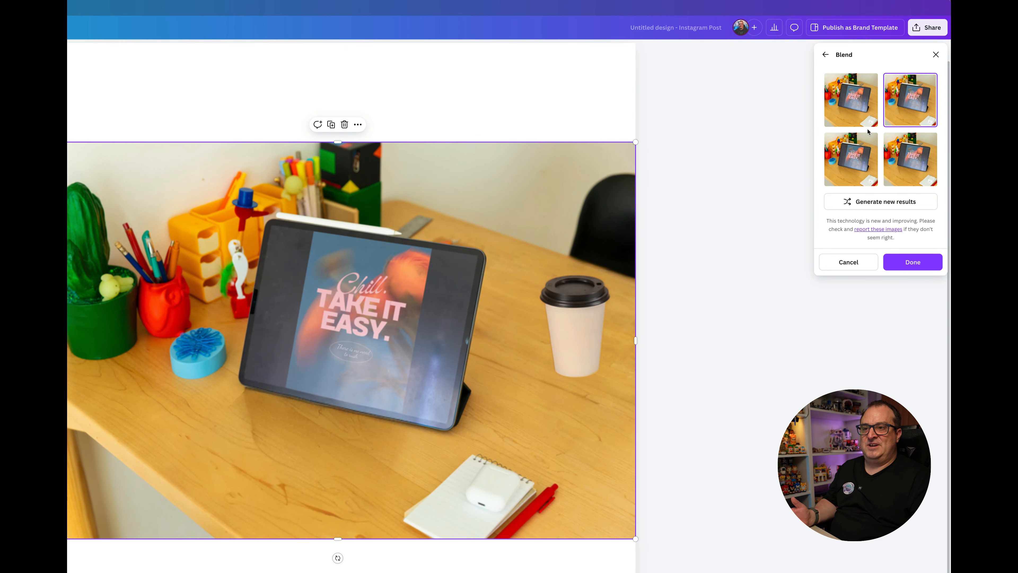
{"action": "mouse_move", "coordinate": [579, 343]}
{"action": "left_mouse_down"}
{"action": "mouse_move", "coordinate": [543, 284]}
{"action": "mouse_move", "coordinate": [583, 338]}
{"action": "left_mouse_up"}
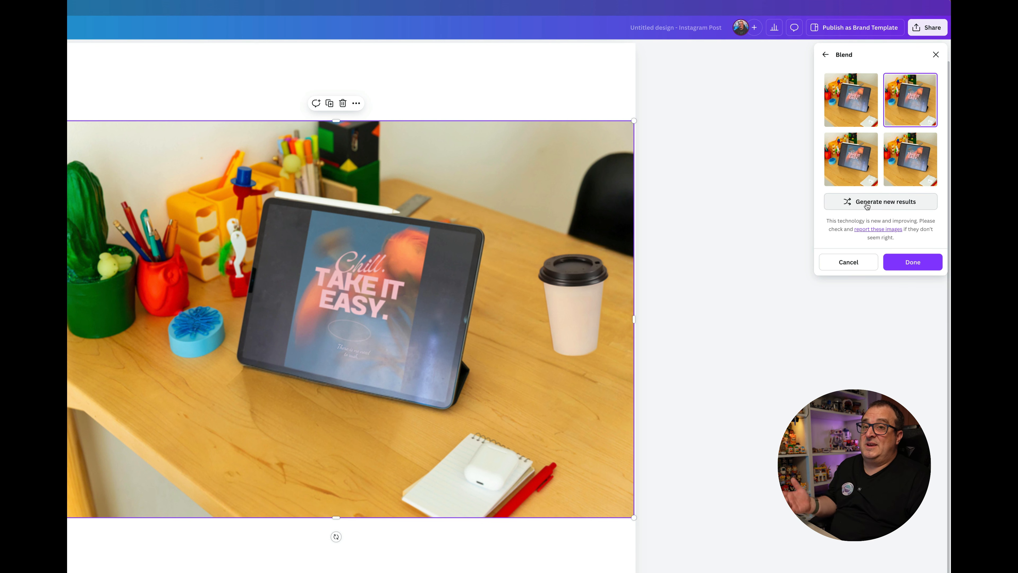
{"action": "left_click", "coordinate": [911, 263]}
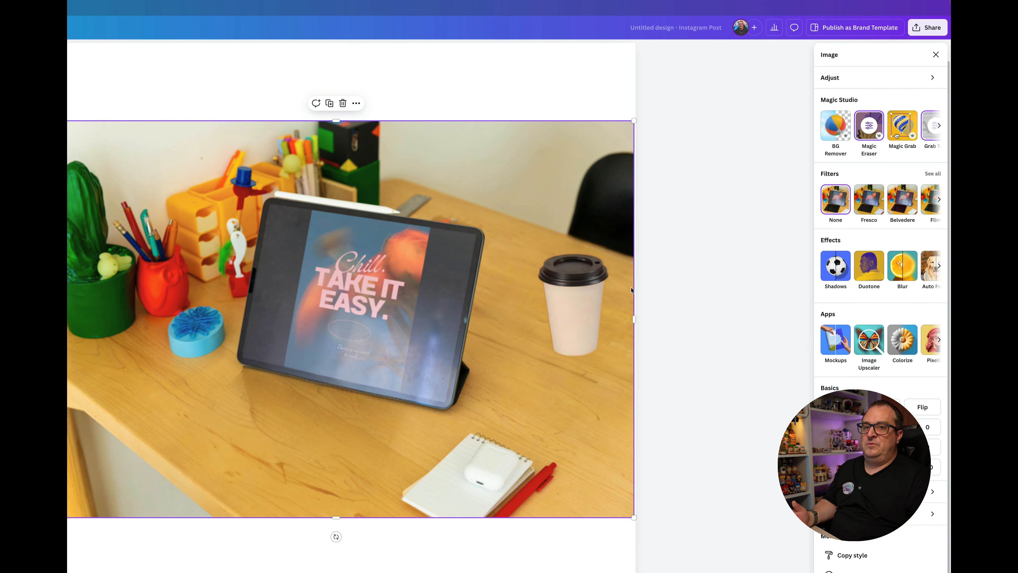
{"action": "left_click", "coordinate": [707, 272]}
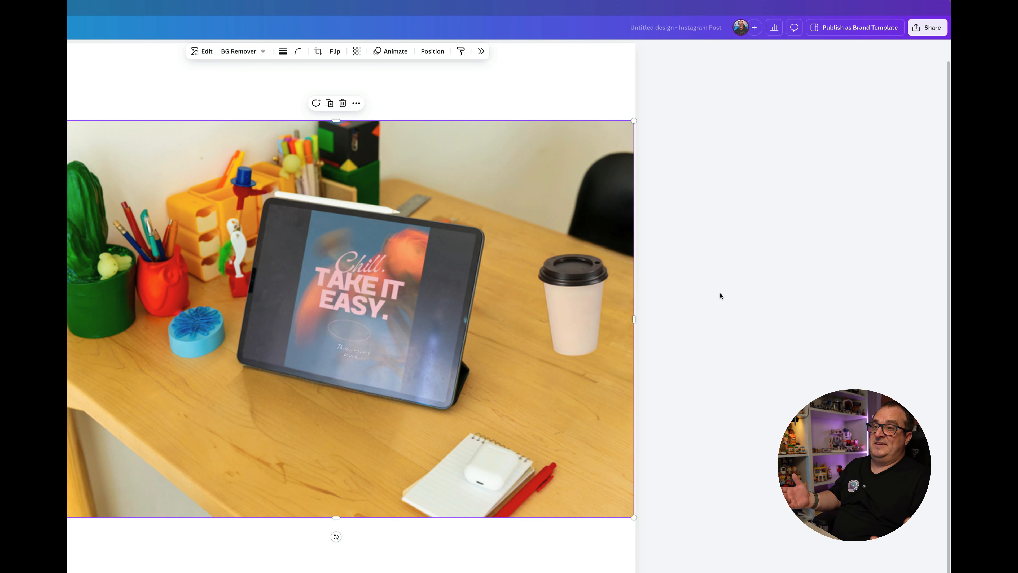
Step: Undo the applied blend and move the separate coffee cup closer to the upright tablet's right side
{"action": "mouse_move", "coordinate": [566, 289]}
{"action": "left_mouse_down"}
{"action": "mouse_move", "coordinate": [516, 285]}
{"action": "mouse_move", "coordinate": [575, 289]}
{"action": "mouse_move", "coordinate": [564, 294]}
{"action": "left_mouse_up"}
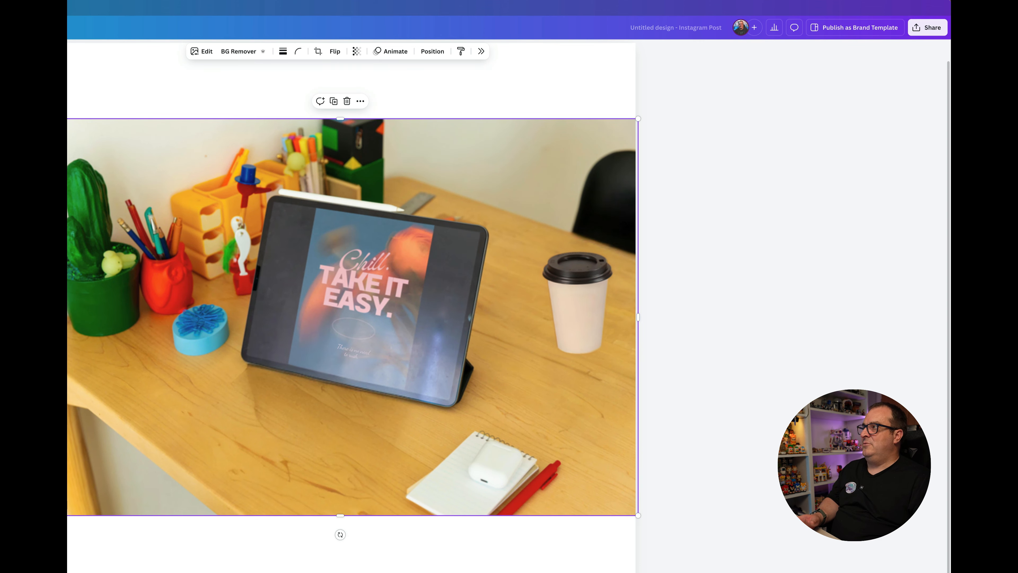
{"action": "key", "text": "super+z"}
{"action": "key", "text": "super+z"}
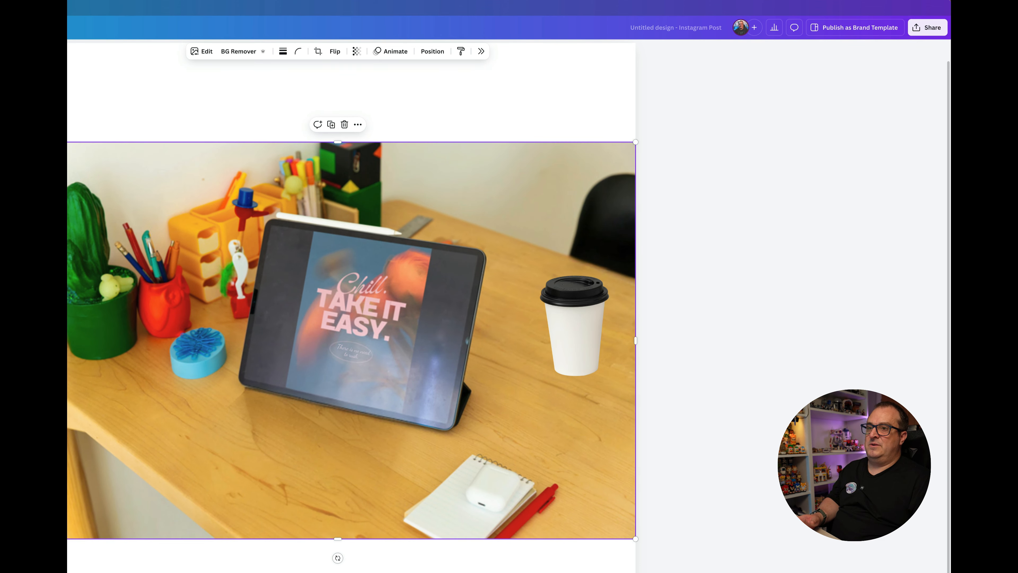
{"action": "left_click", "coordinate": [569, 331]}
{"action": "left_click_drag", "start_coordinate": [568, 331], "coordinate": [497, 323]}
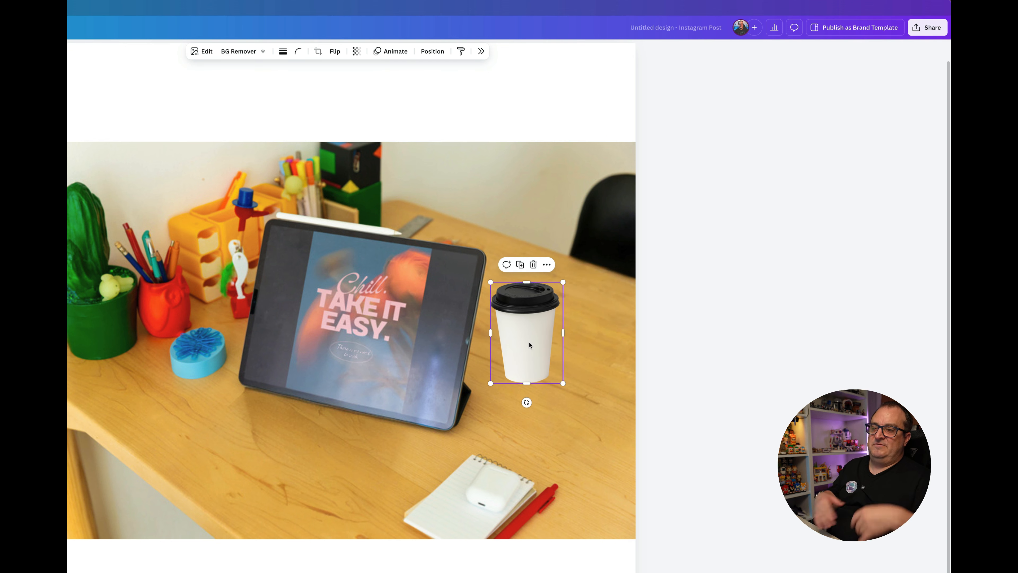